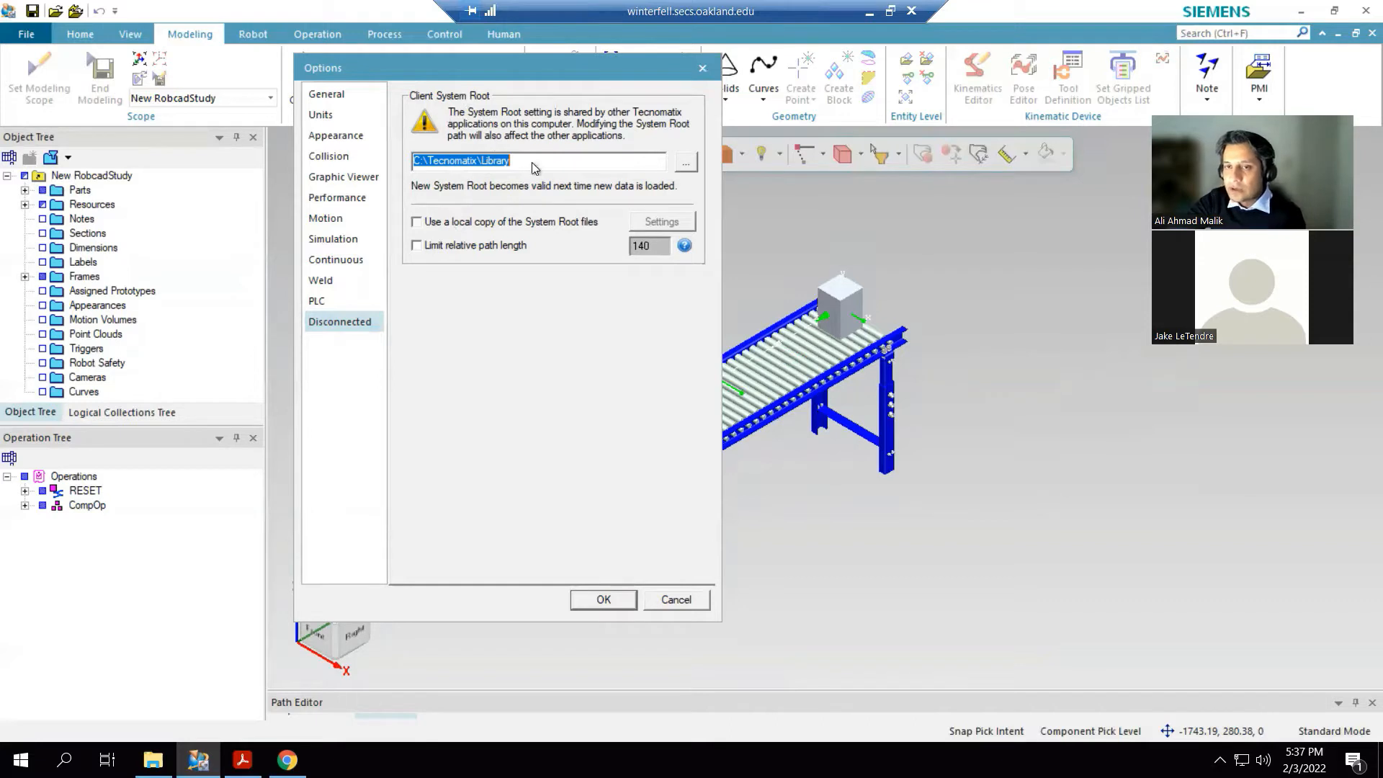
# - Review the client system root path C:\Tecnomatix\Library and accept the options
pyautogui.click(469, 159)
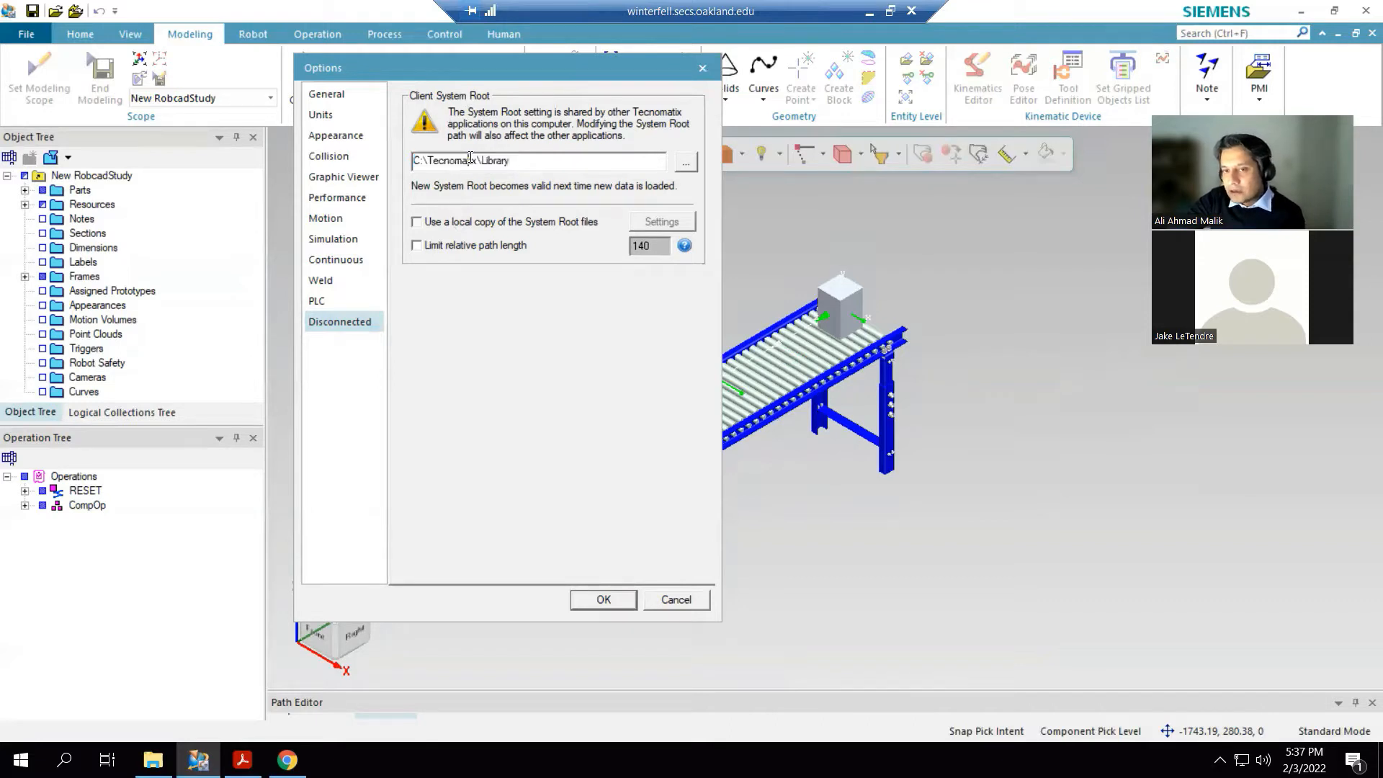
pyautogui.moveTo(472, 159); pyautogui.dragTo(523, 162)
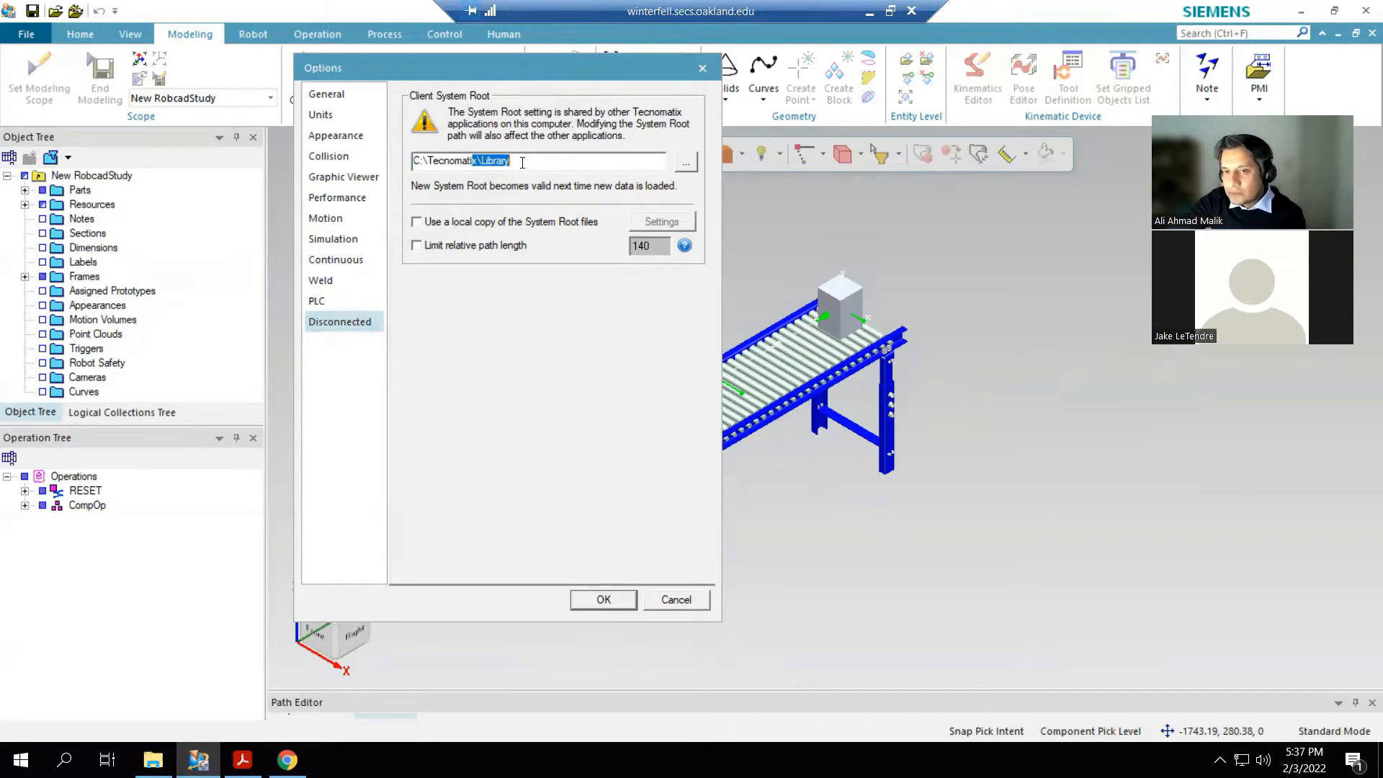
pyautogui.click(522, 162)
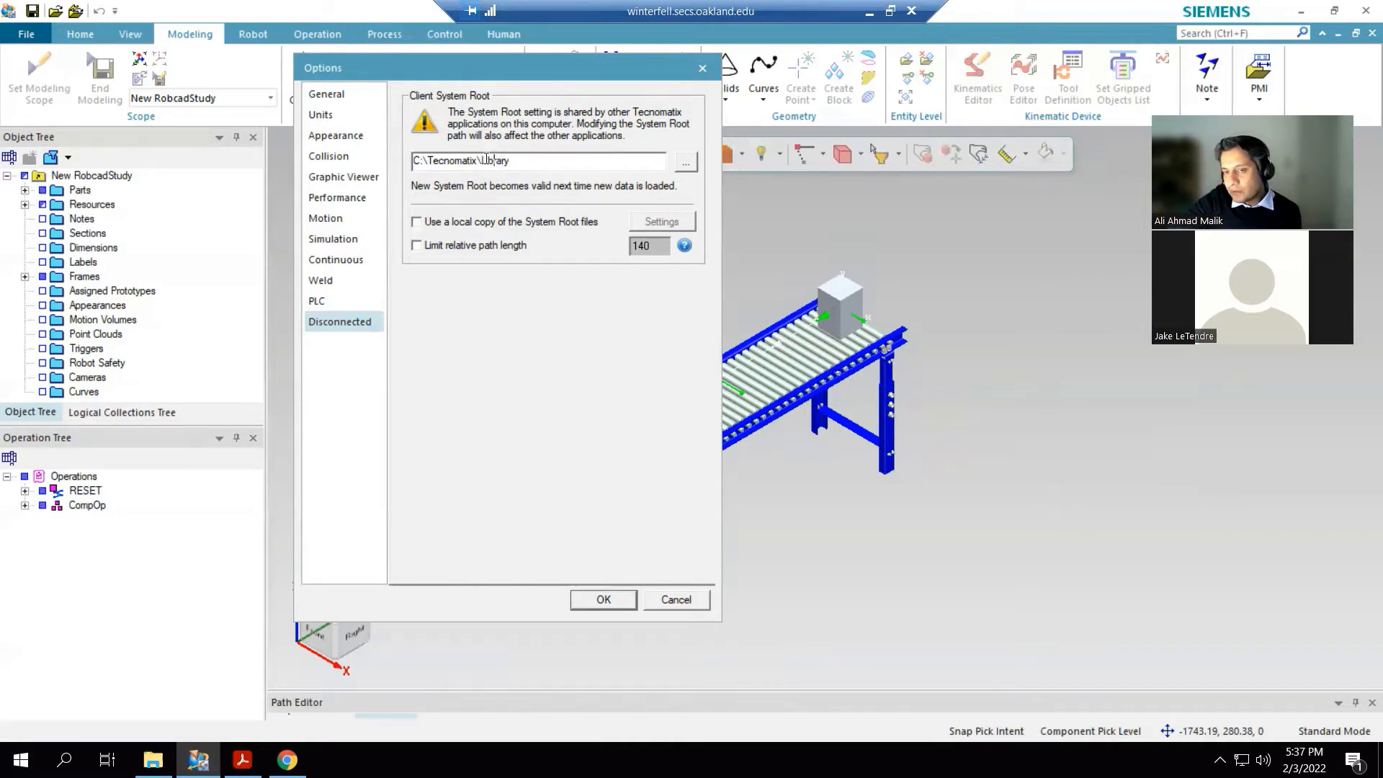
pyautogui.moveTo(479, 159); pyautogui.dragTo(510, 160)
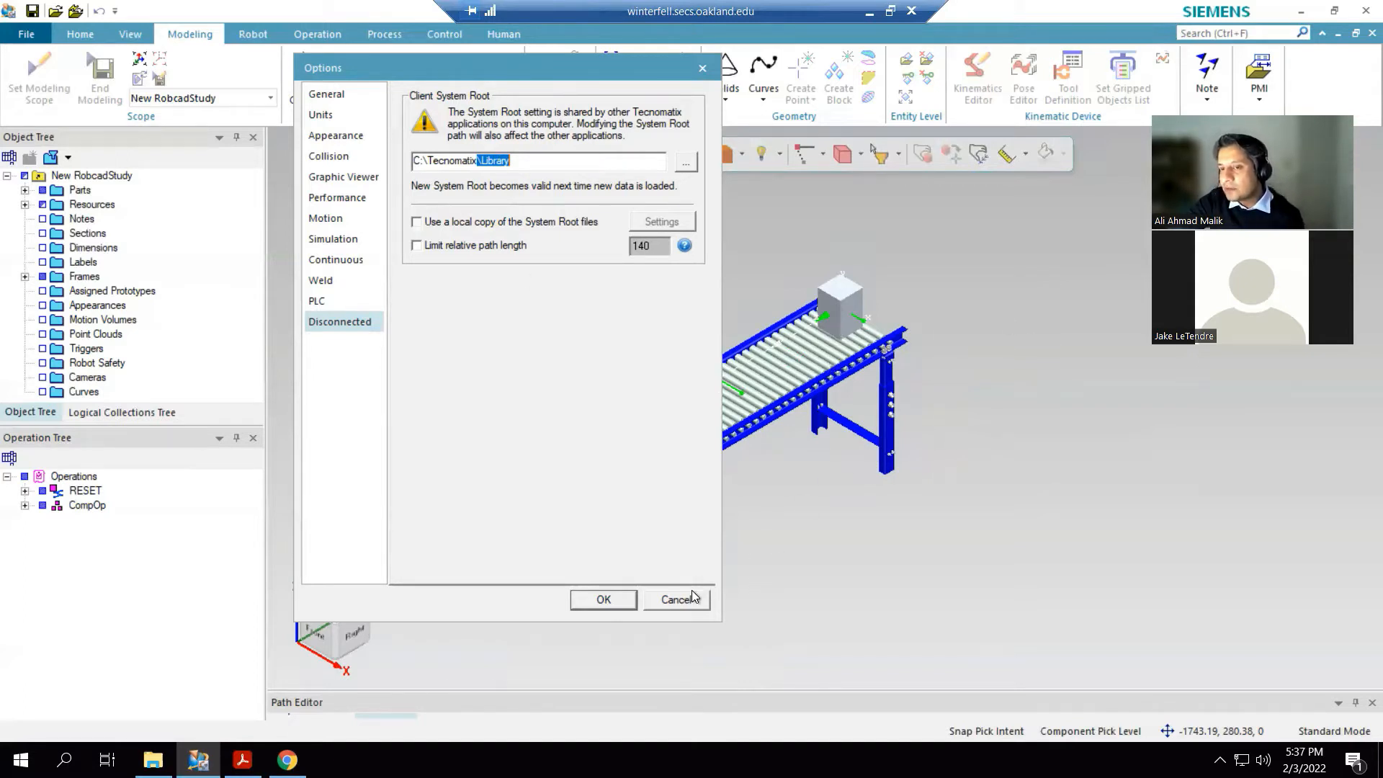
pyautogui.click(604, 600)
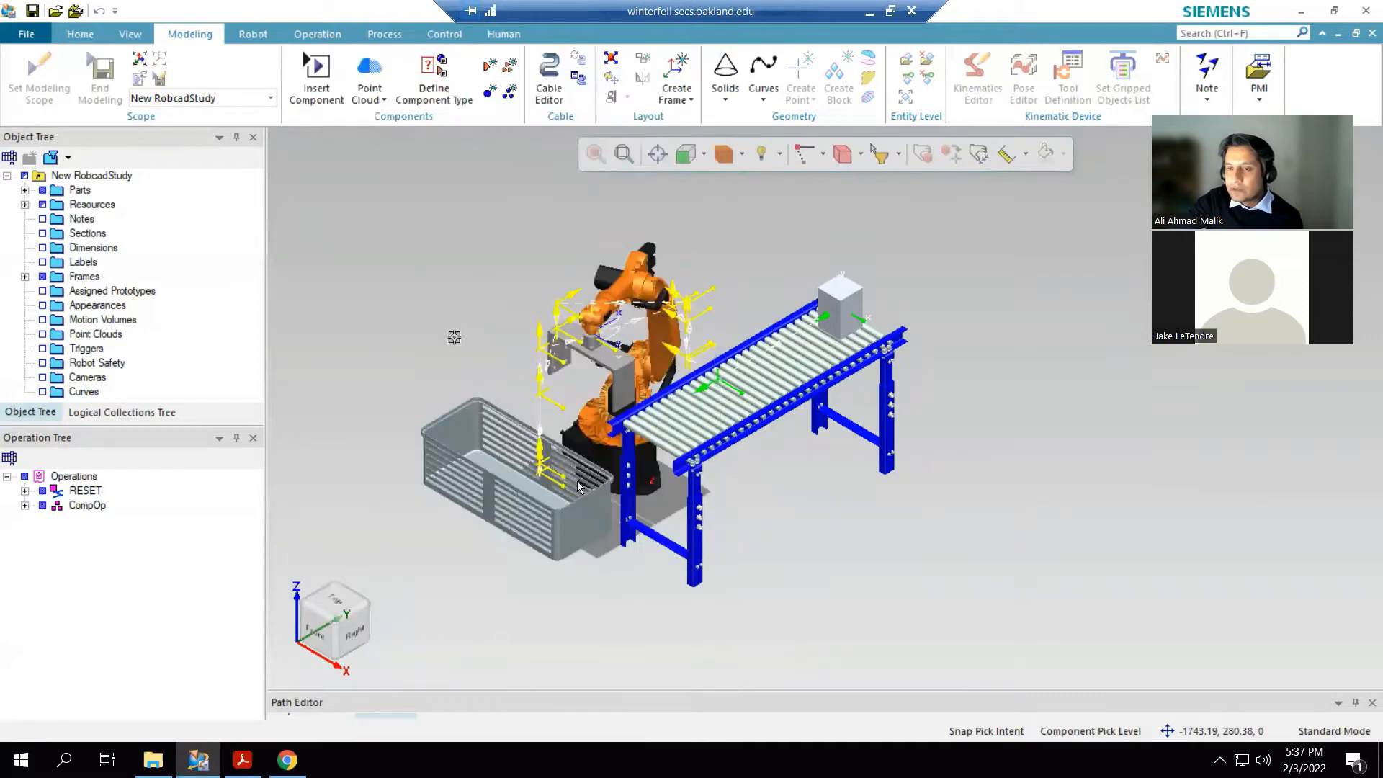
# - Start inserting a component and browse to the Robots folder in C:\Tecnomatix\Library, selecting kr20_3.cojt
pyautogui.scroll(2, 519, 448)
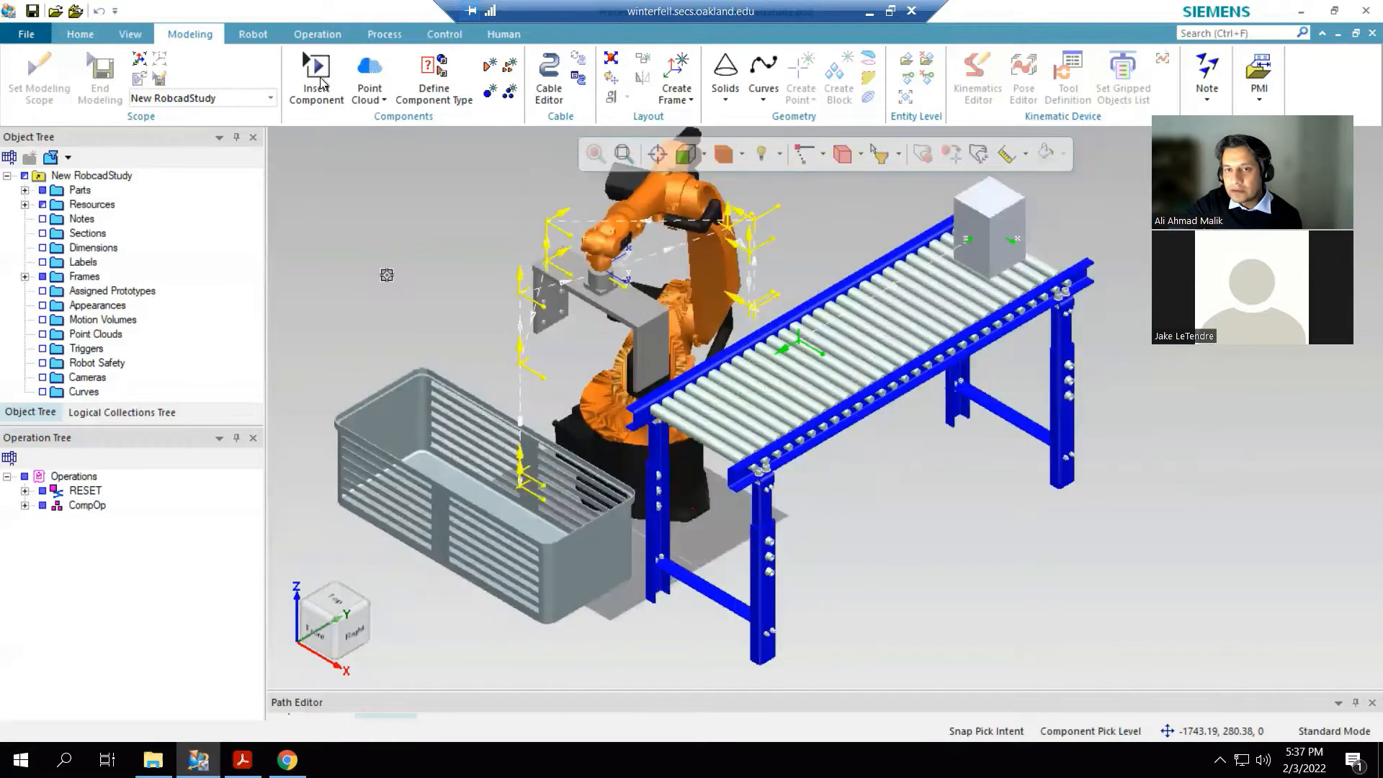
pyautogui.click(318, 78)
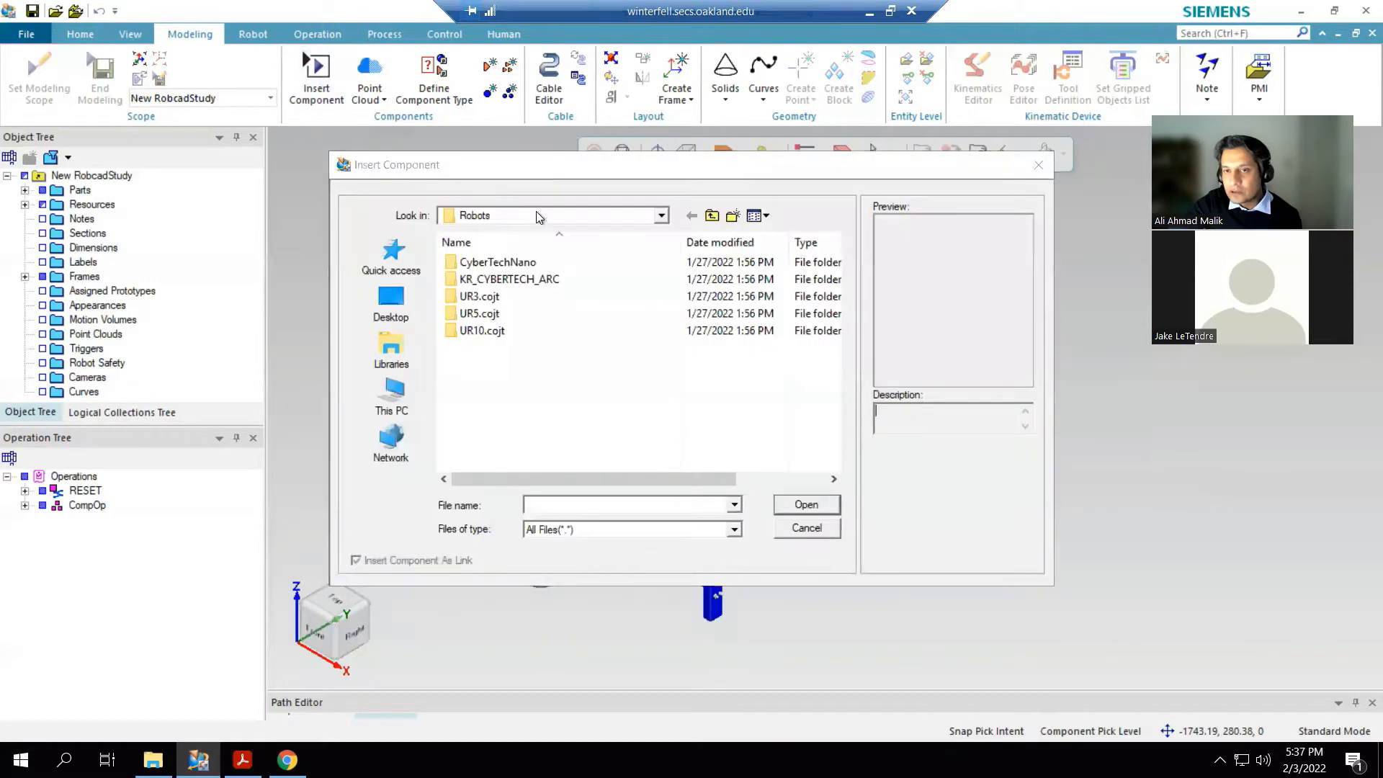
pyautogui.click(517, 215)
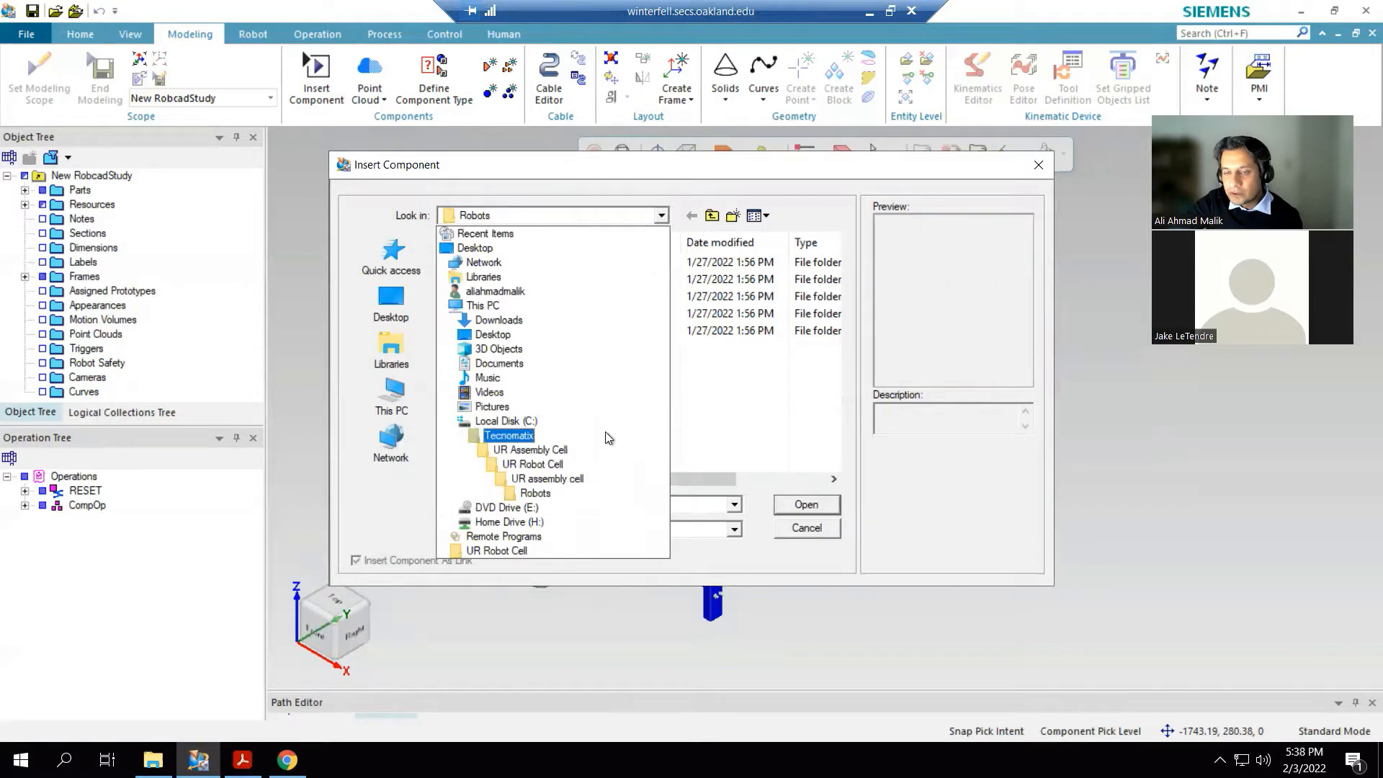
pyautogui.click(606, 435)
pyautogui.doubleClick(476, 261)
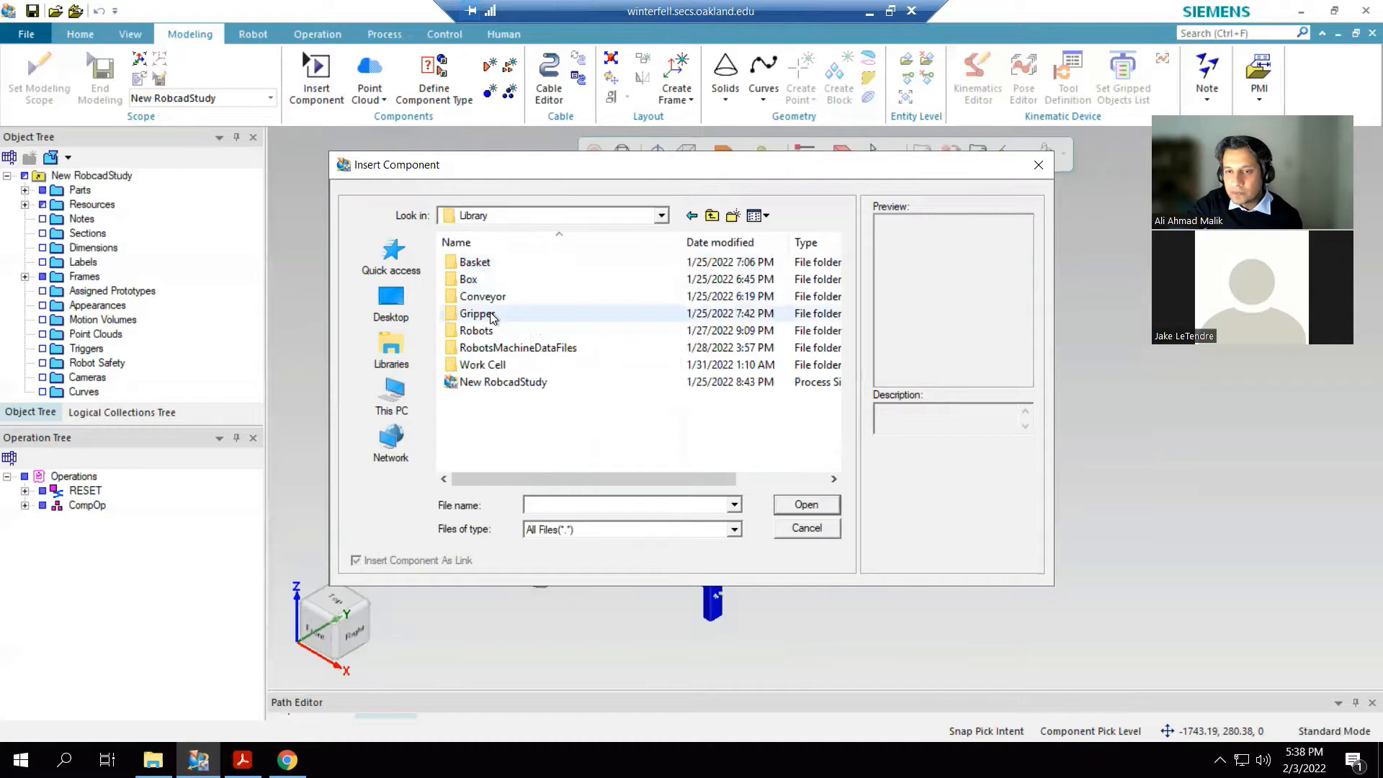
pyautogui.doubleClick(496, 331)
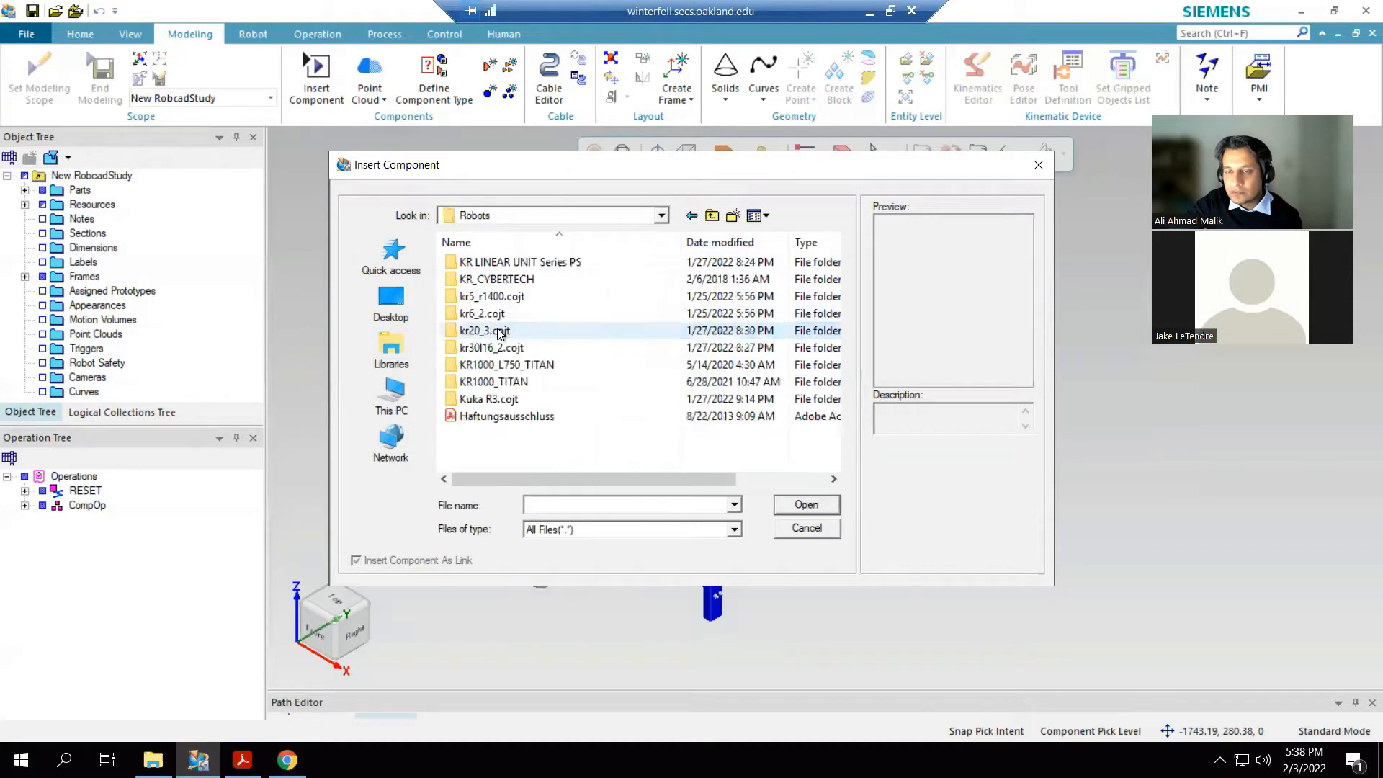
pyautogui.click(500, 333)
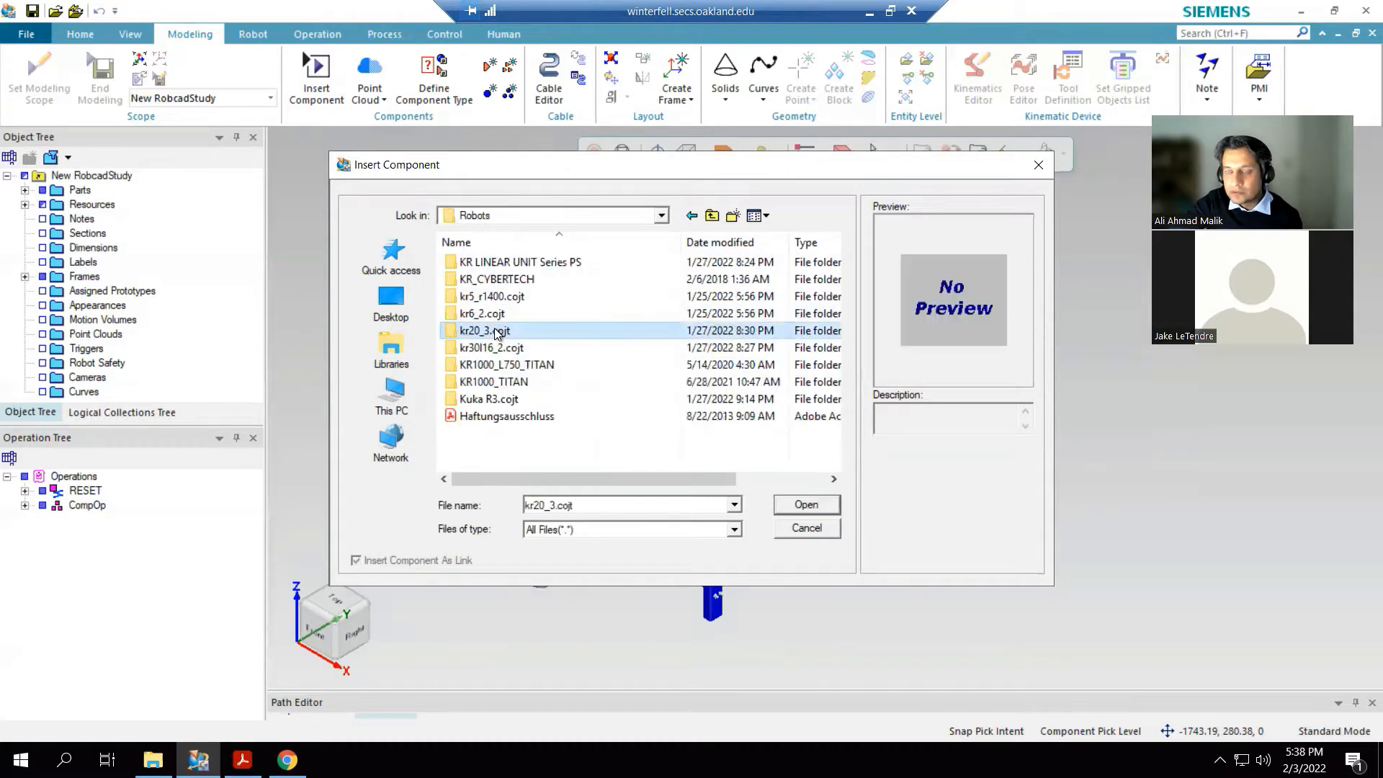
# - Insert the Gripper1 component from the library's Gripper folder instead of the selected robot
pyautogui.click(714, 215)
pyautogui.doubleClick(481, 315)
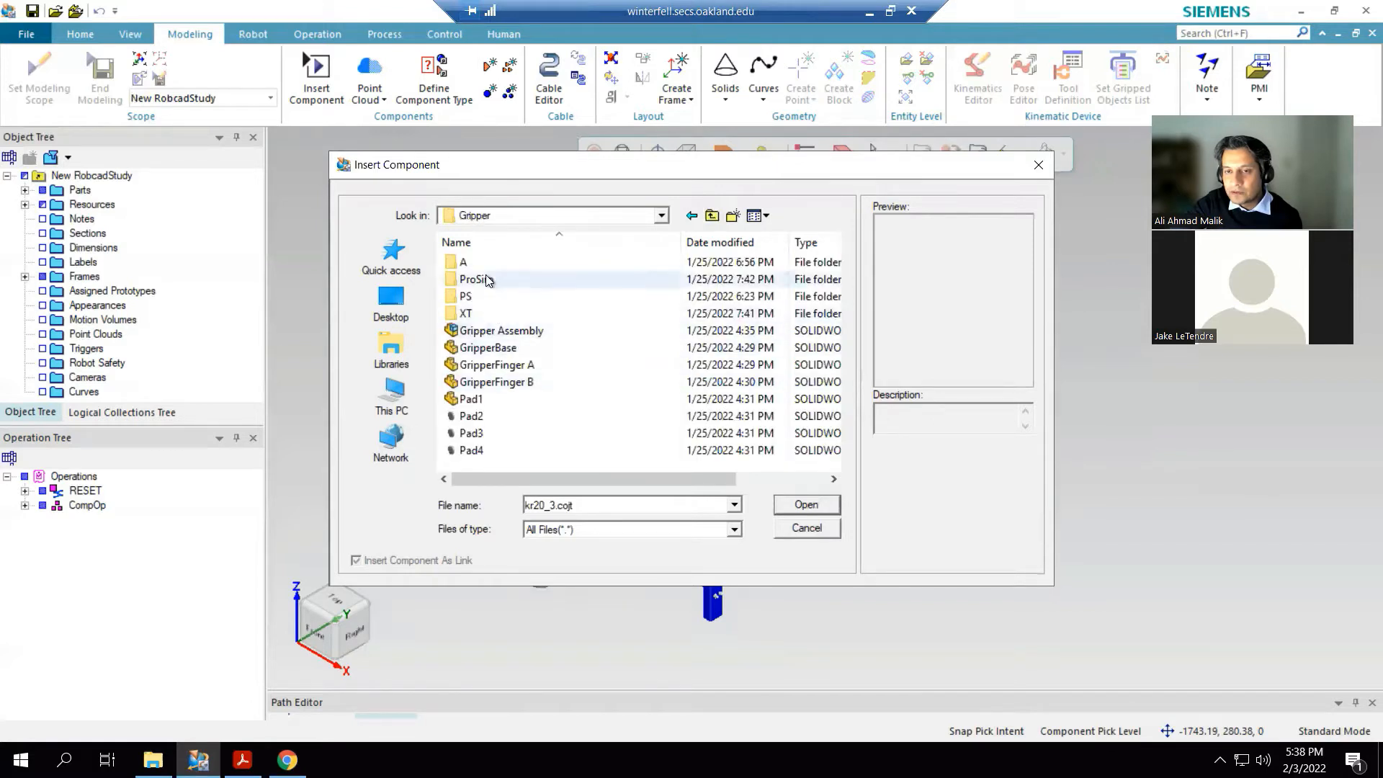
pyautogui.doubleClick(468, 296)
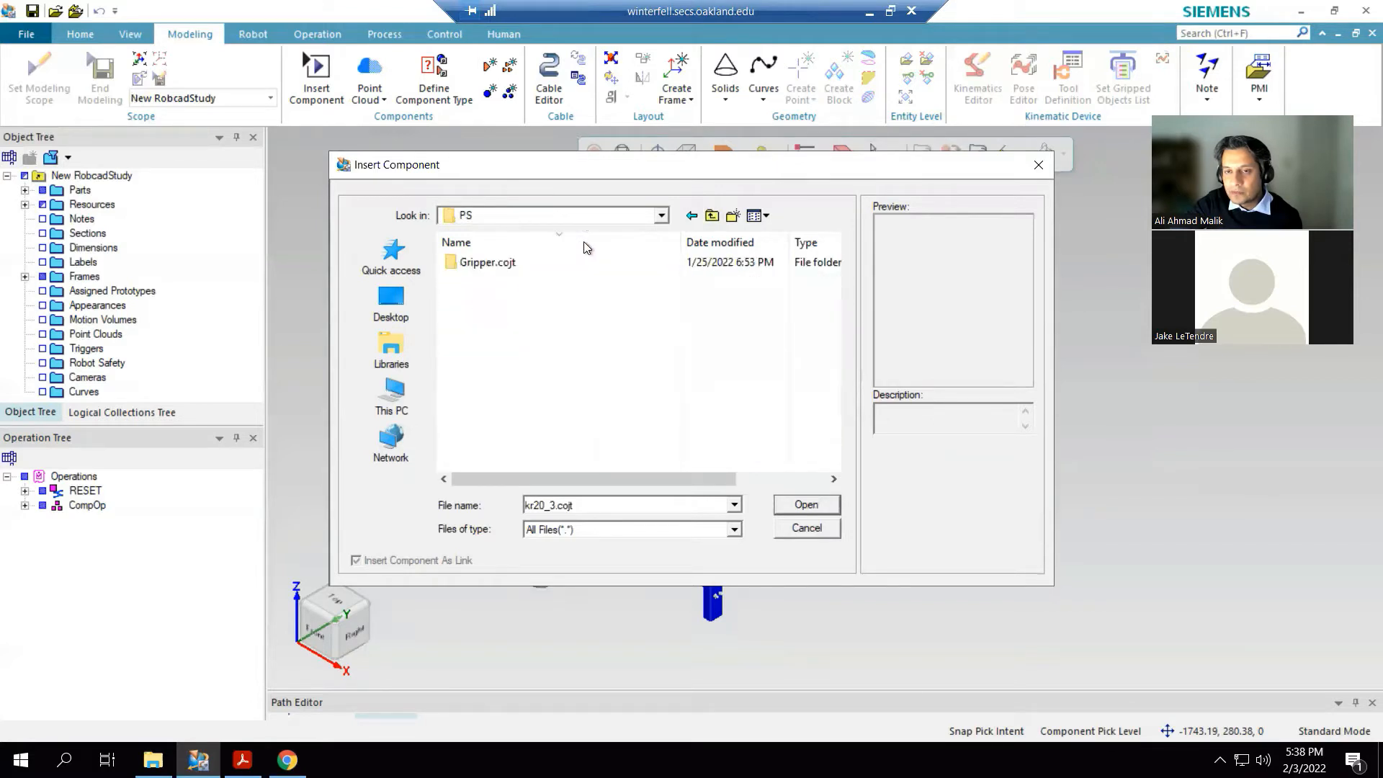
pyautogui.click(711, 216)
pyautogui.doubleClick(479, 280)
pyautogui.doubleClick(483, 264)
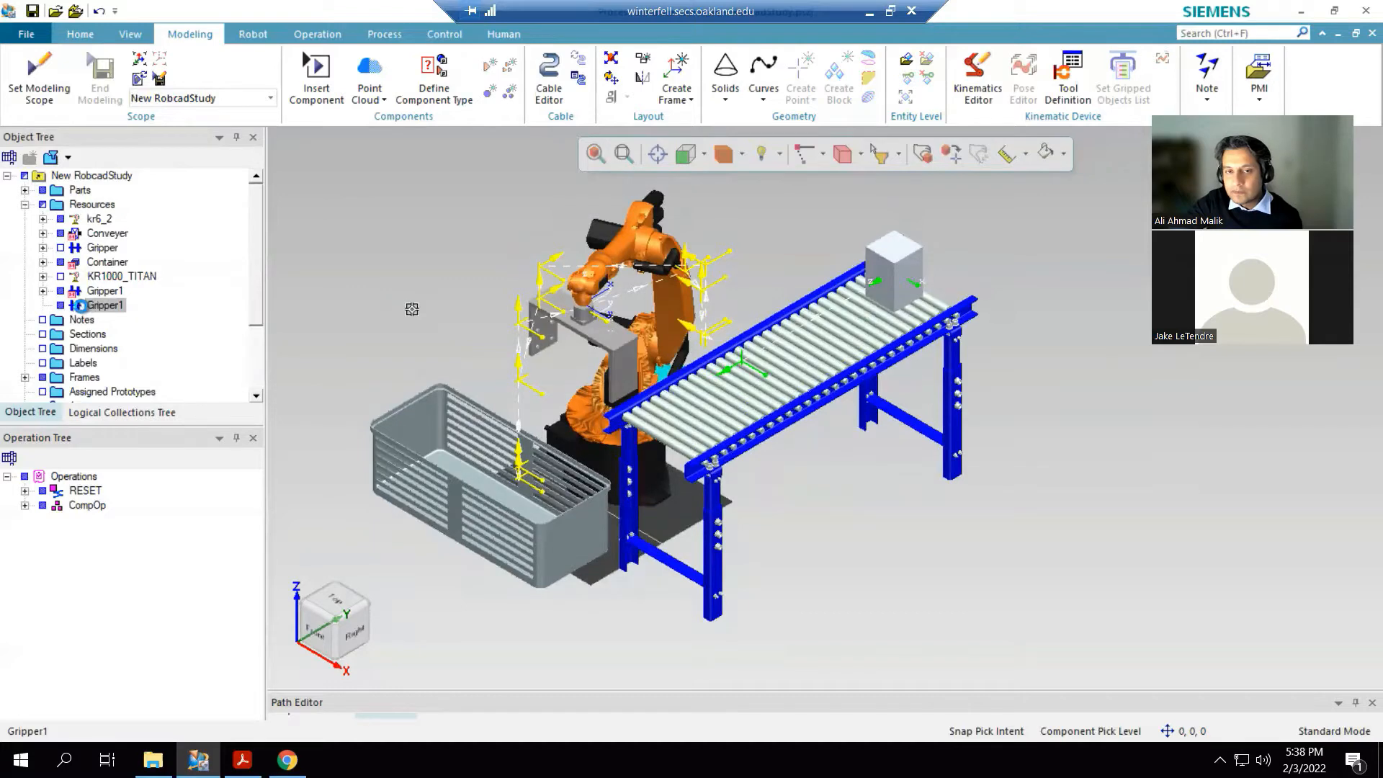
# - Move the newly inserted gripper about 1943 mm along the X axis, clear of the conveyor, and deselect it
pyautogui.click(81, 306)
pyautogui.click(922, 154)
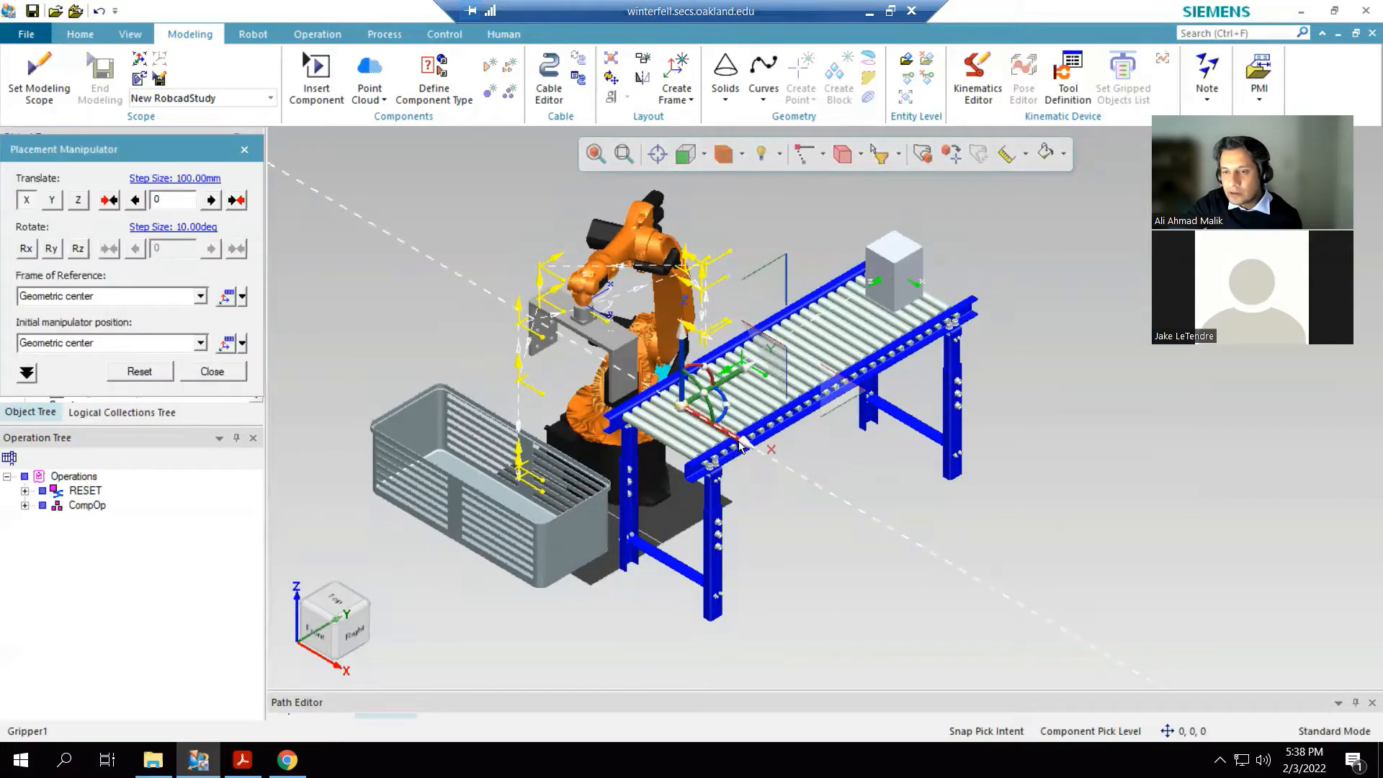
pyautogui.moveTo(740, 446); pyautogui.dragTo(1113, 580)
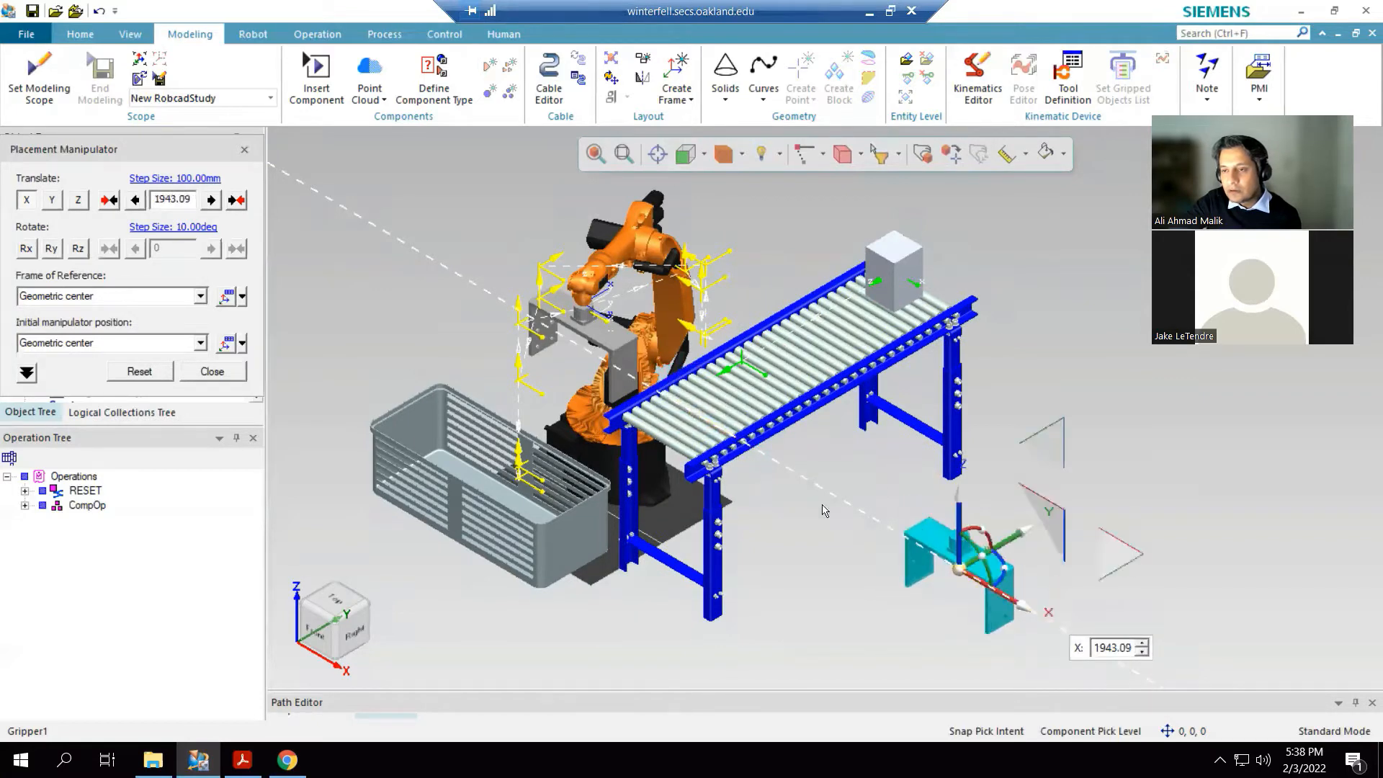
pyautogui.scroll(-2, 822, 504)
pyautogui.scroll(3, 847, 490)
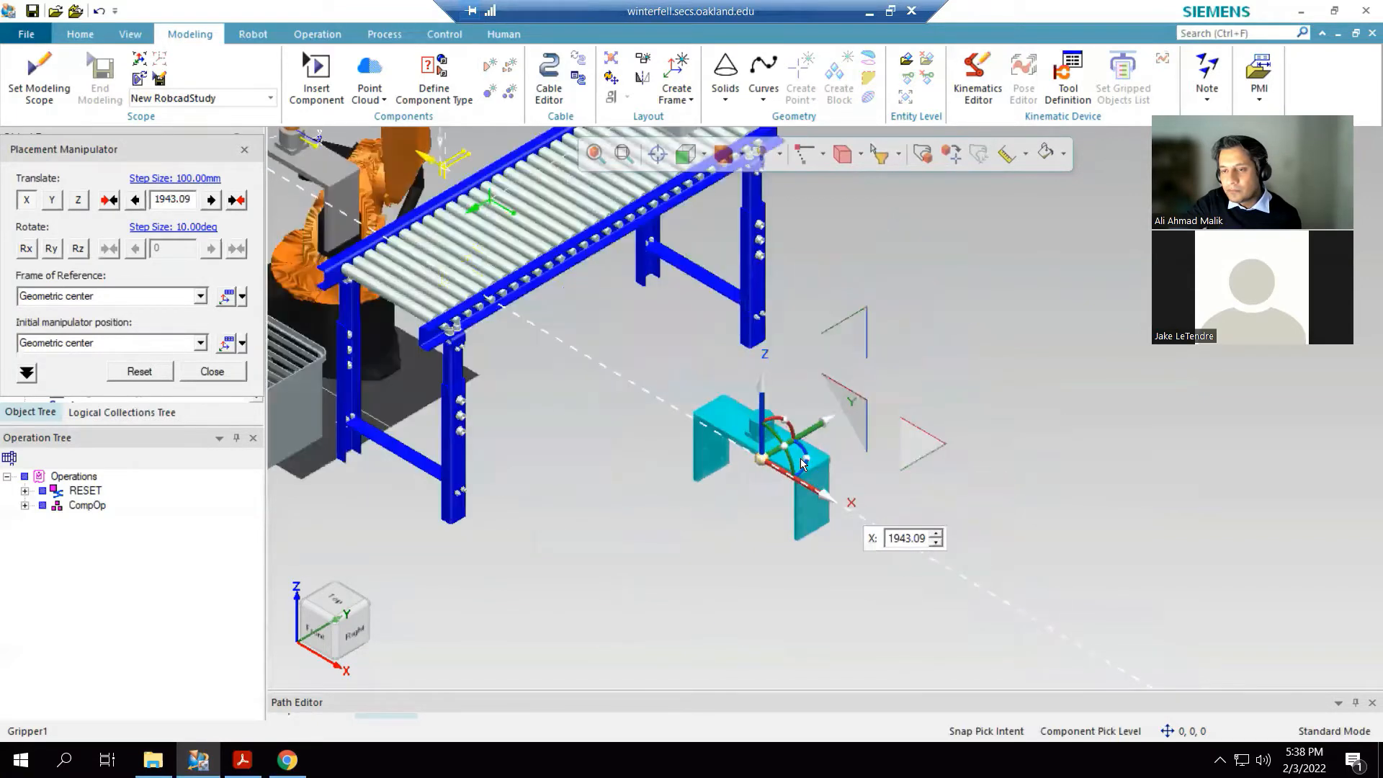
pyautogui.scroll(2, 802, 464)
pyautogui.click(211, 371)
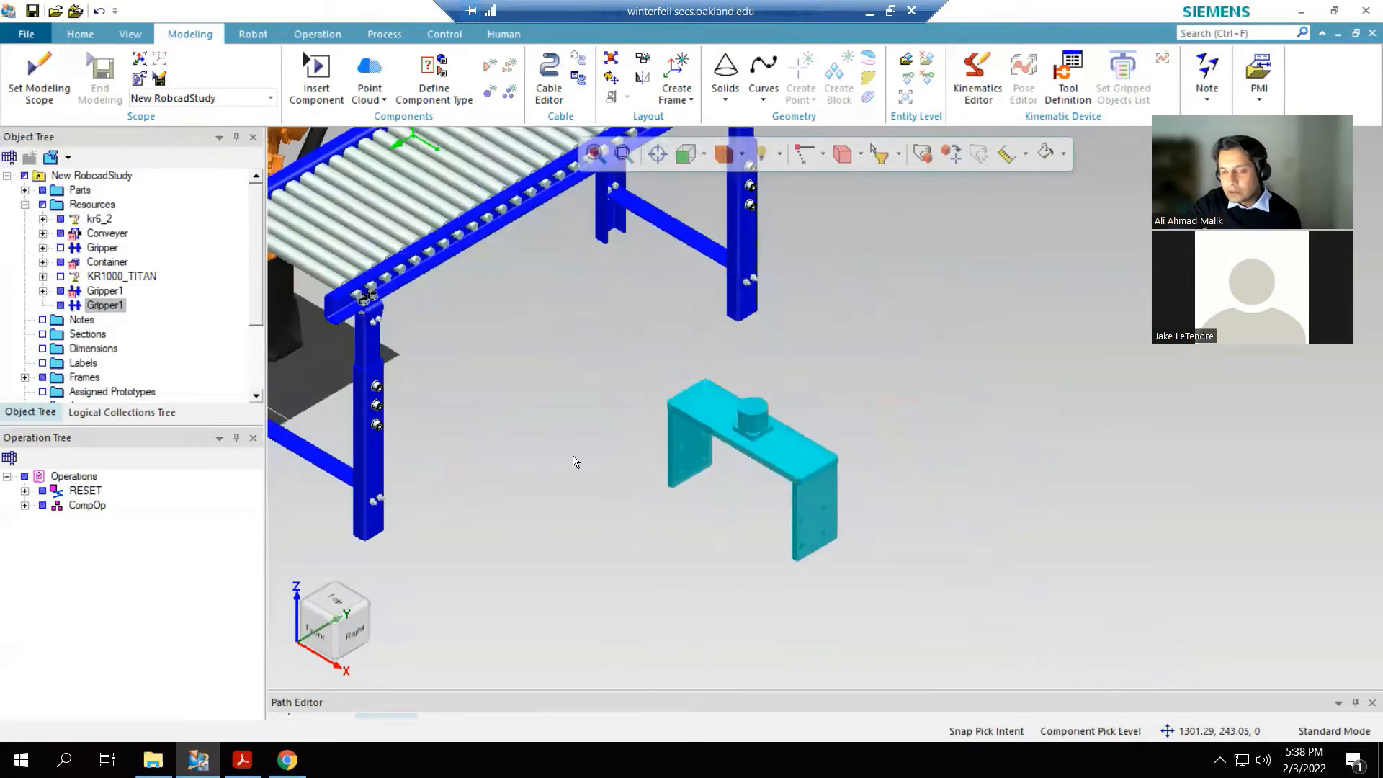
pyautogui.click(573, 459)
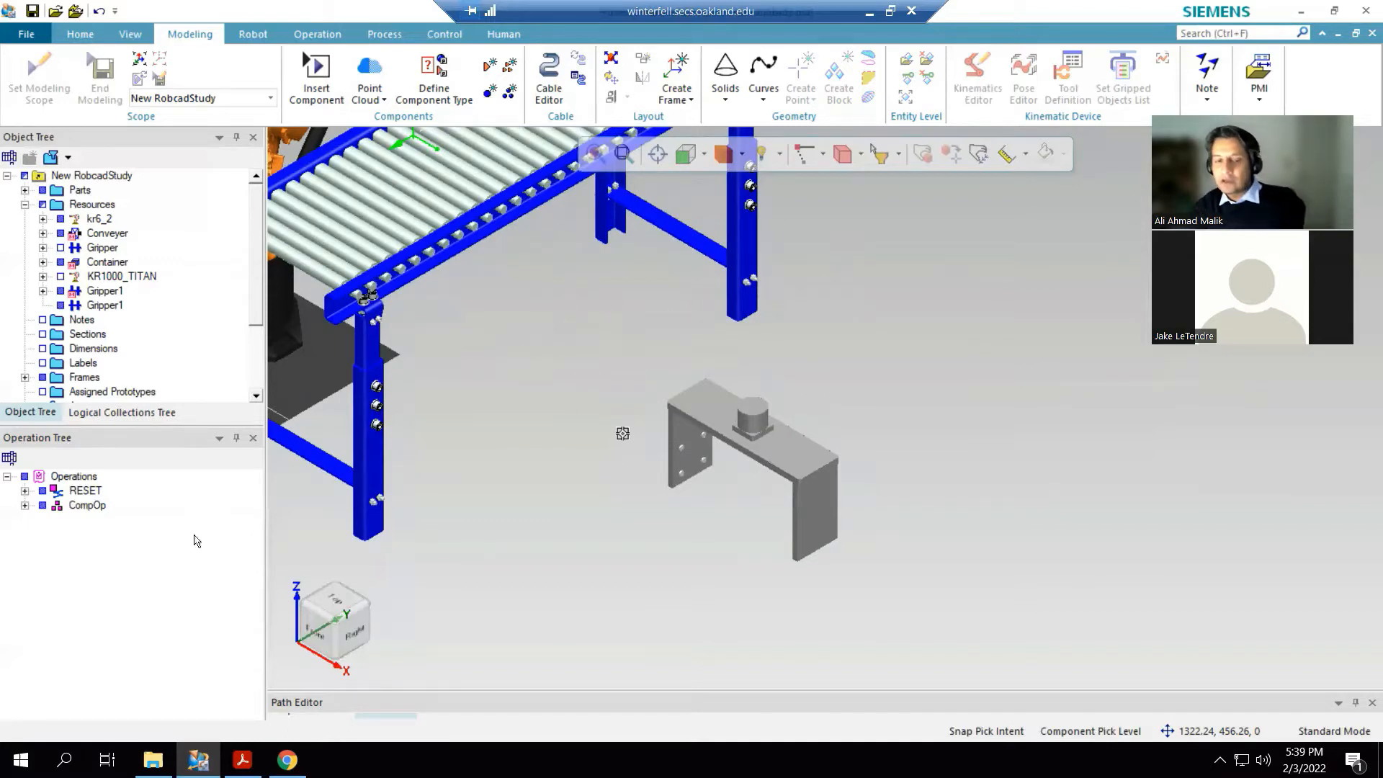
# - Launch the NX desktop app and dismiss its licensing error
pyautogui.click(21, 760)
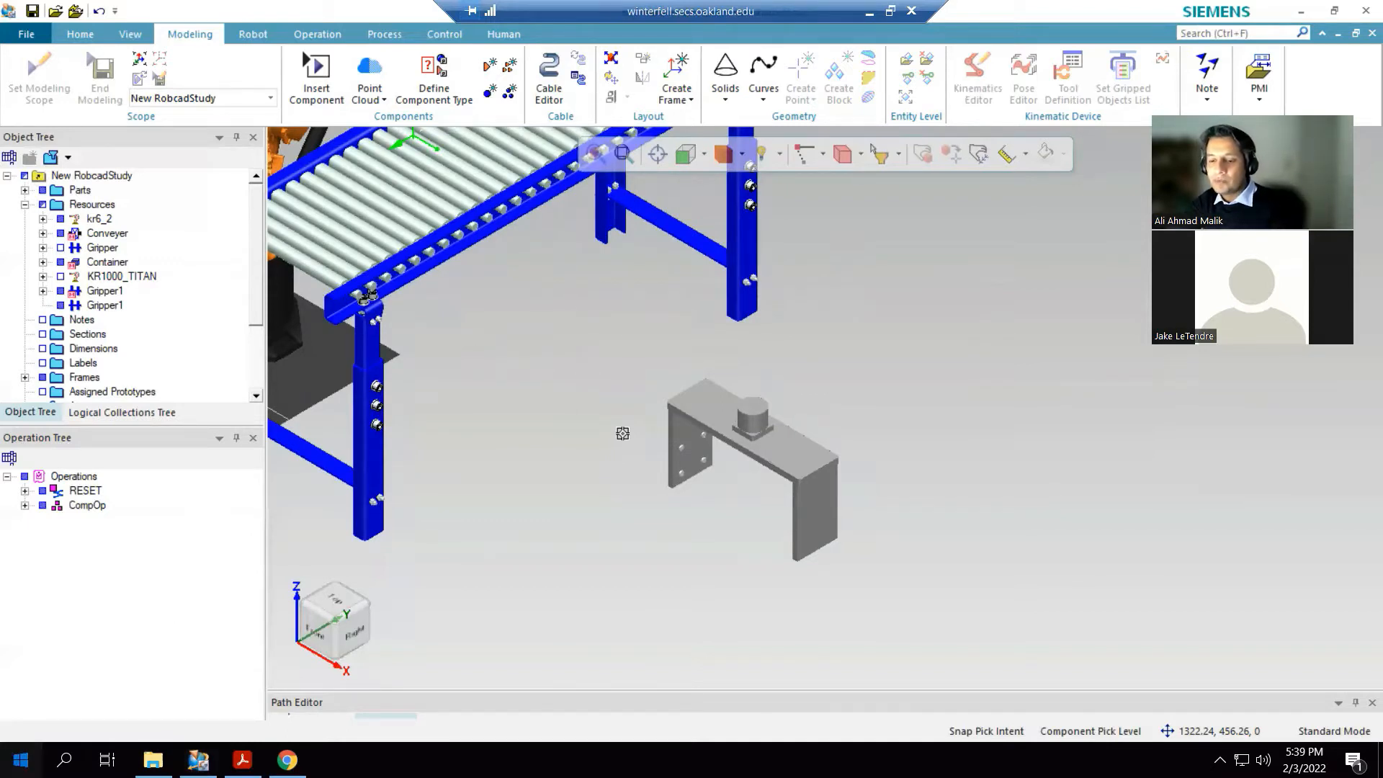
pyautogui.write('nx')
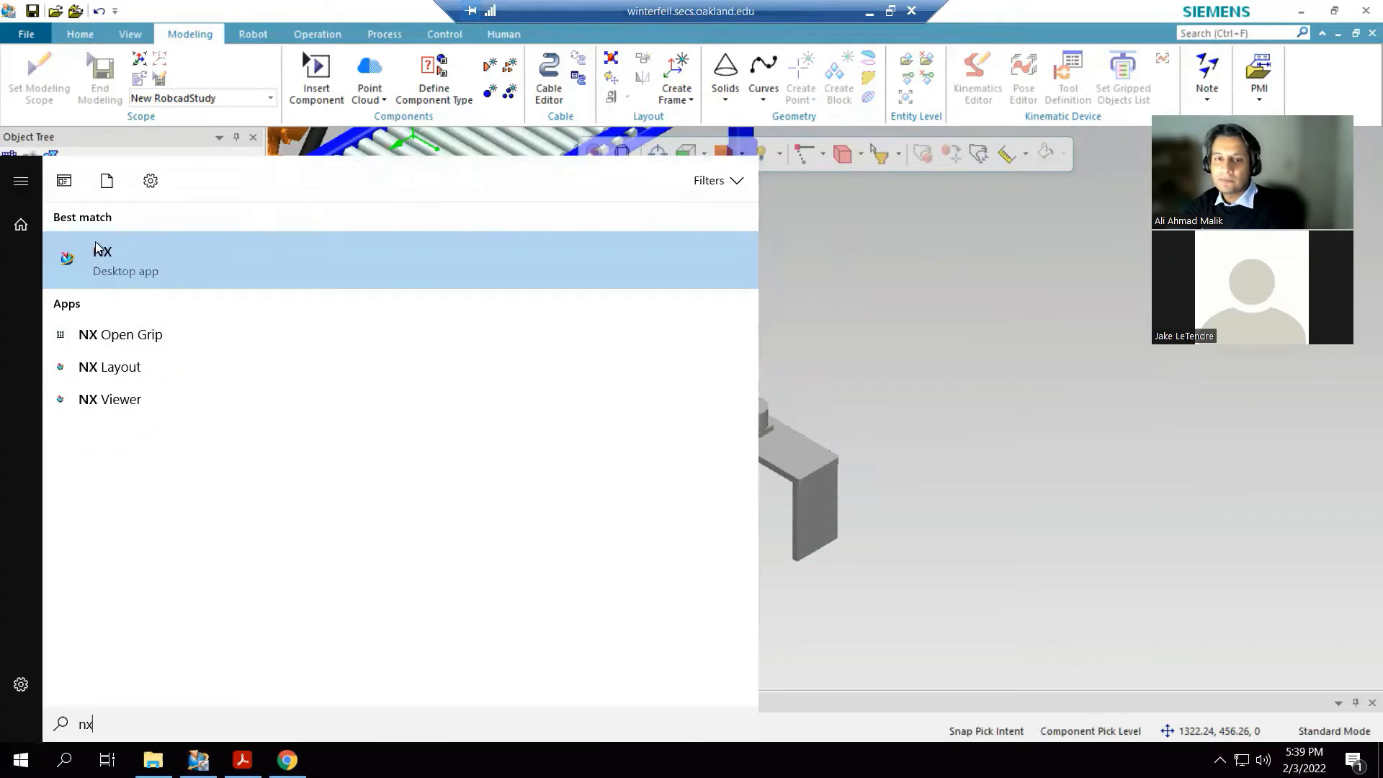
pyautogui.click(110, 255)
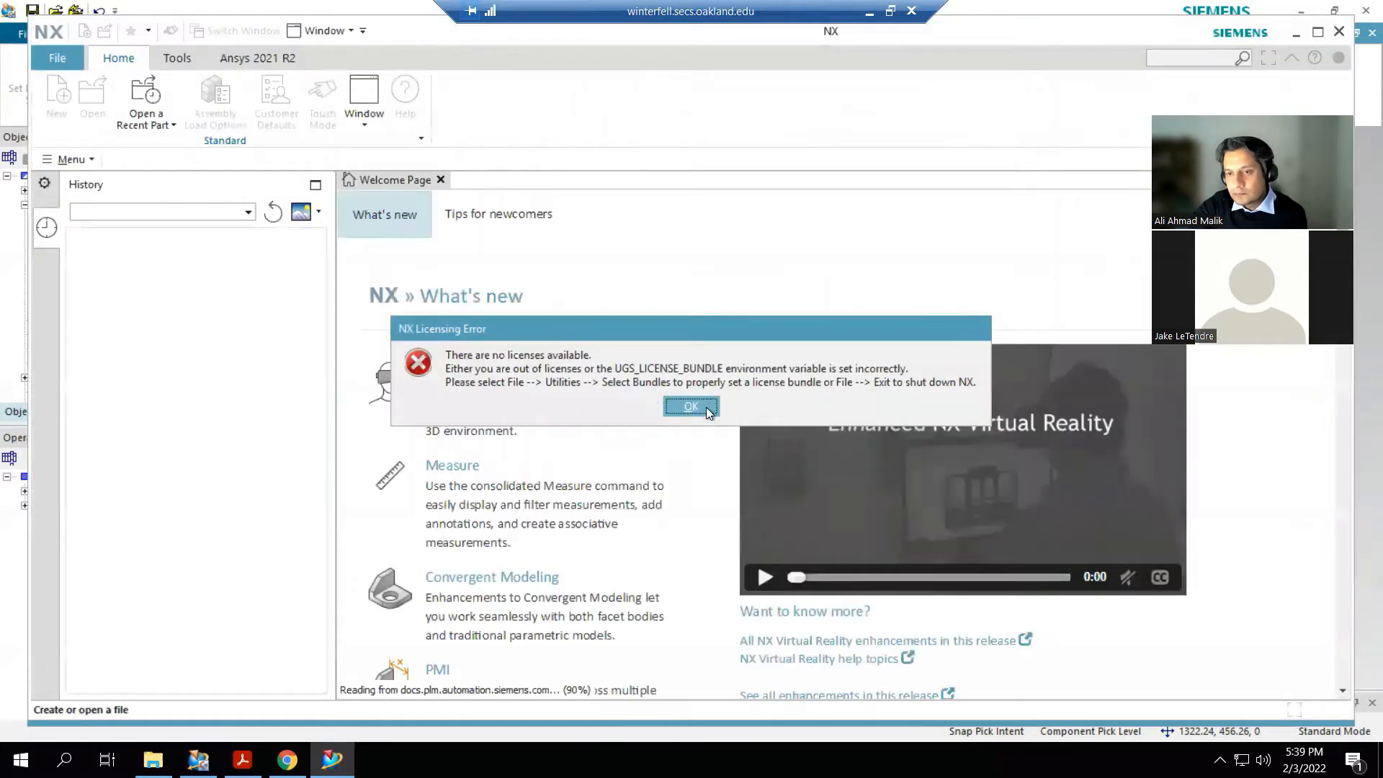
pyautogui.click(691, 408)
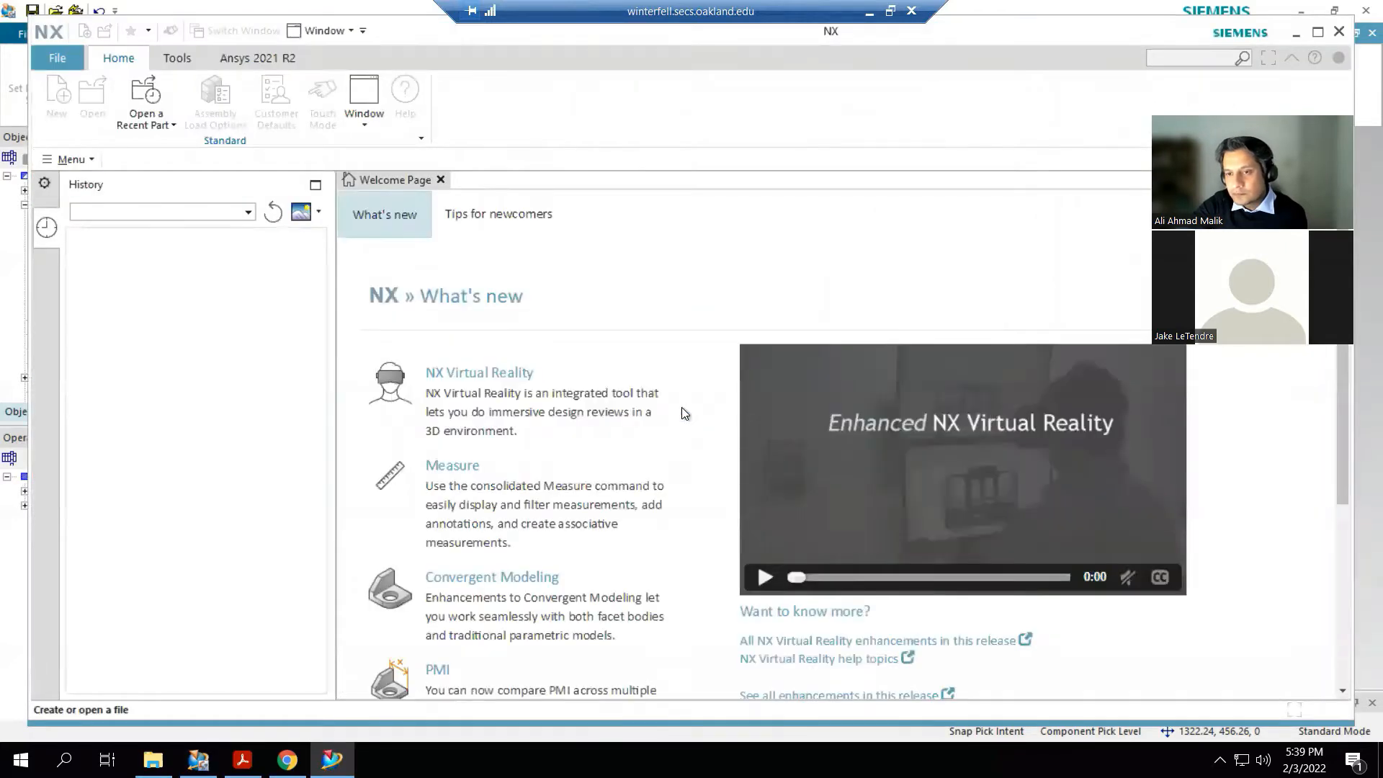
# - Add the ACD10 and ACD11 bundles to the selected NX license bundles and apply the licensing options
pyautogui.click(57, 64)
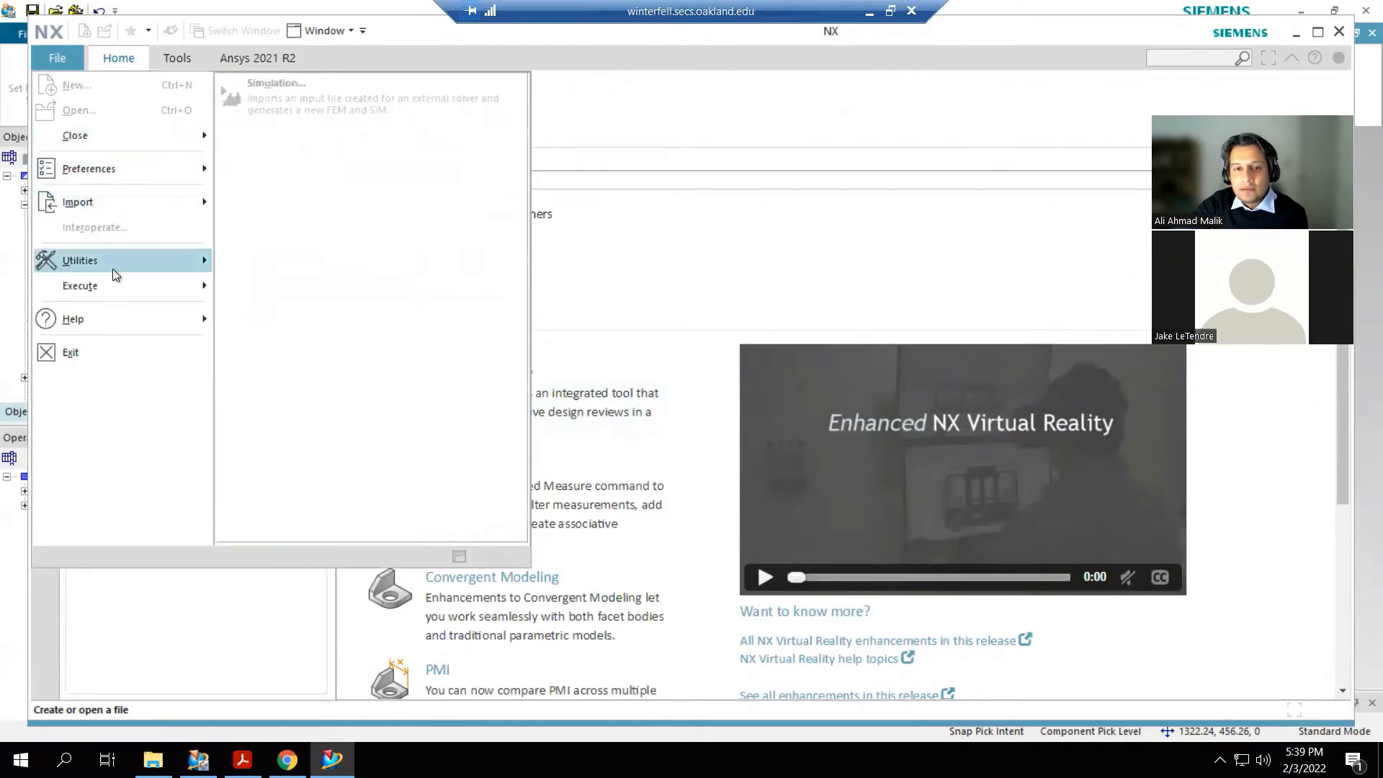
pyautogui.moveTo(113, 269)
pyautogui.click(346, 438)
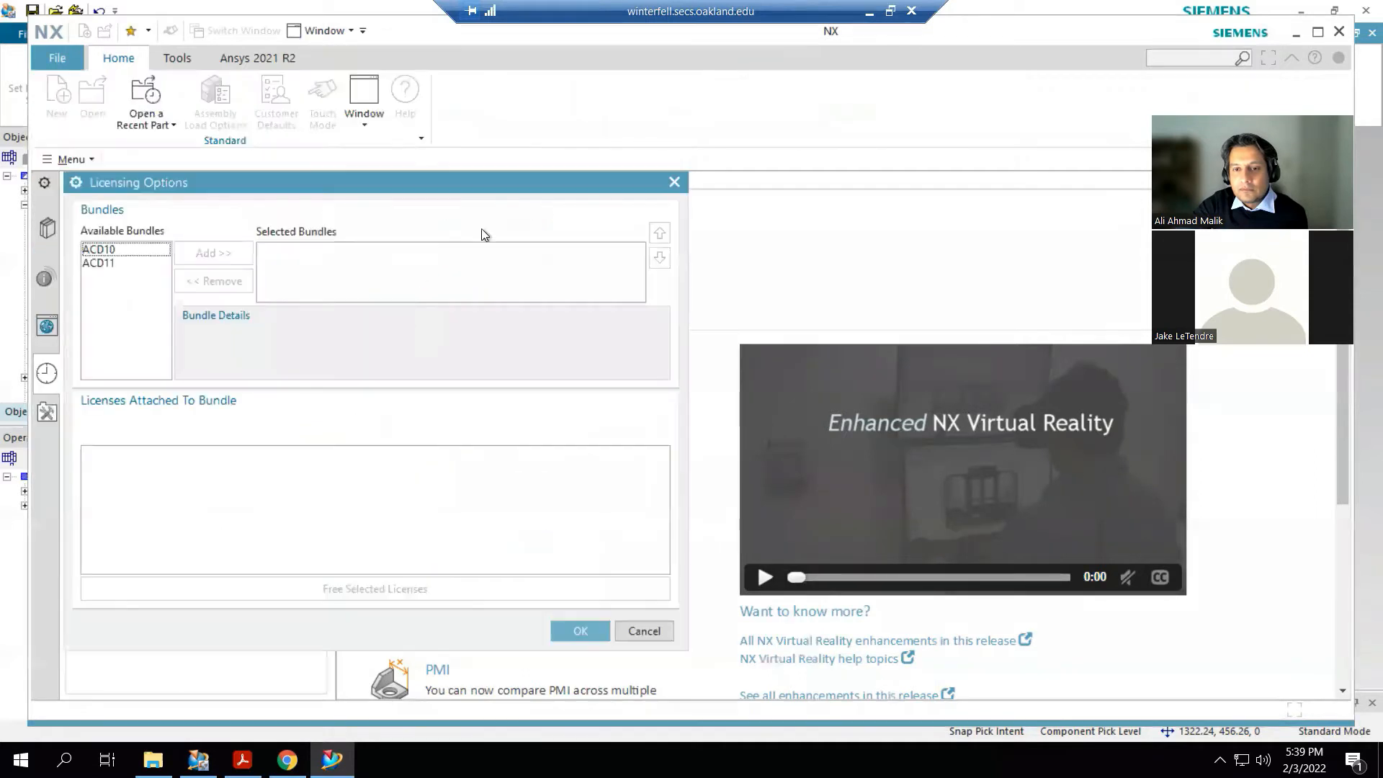
pyautogui.click(108, 249)
pyautogui.click(211, 258)
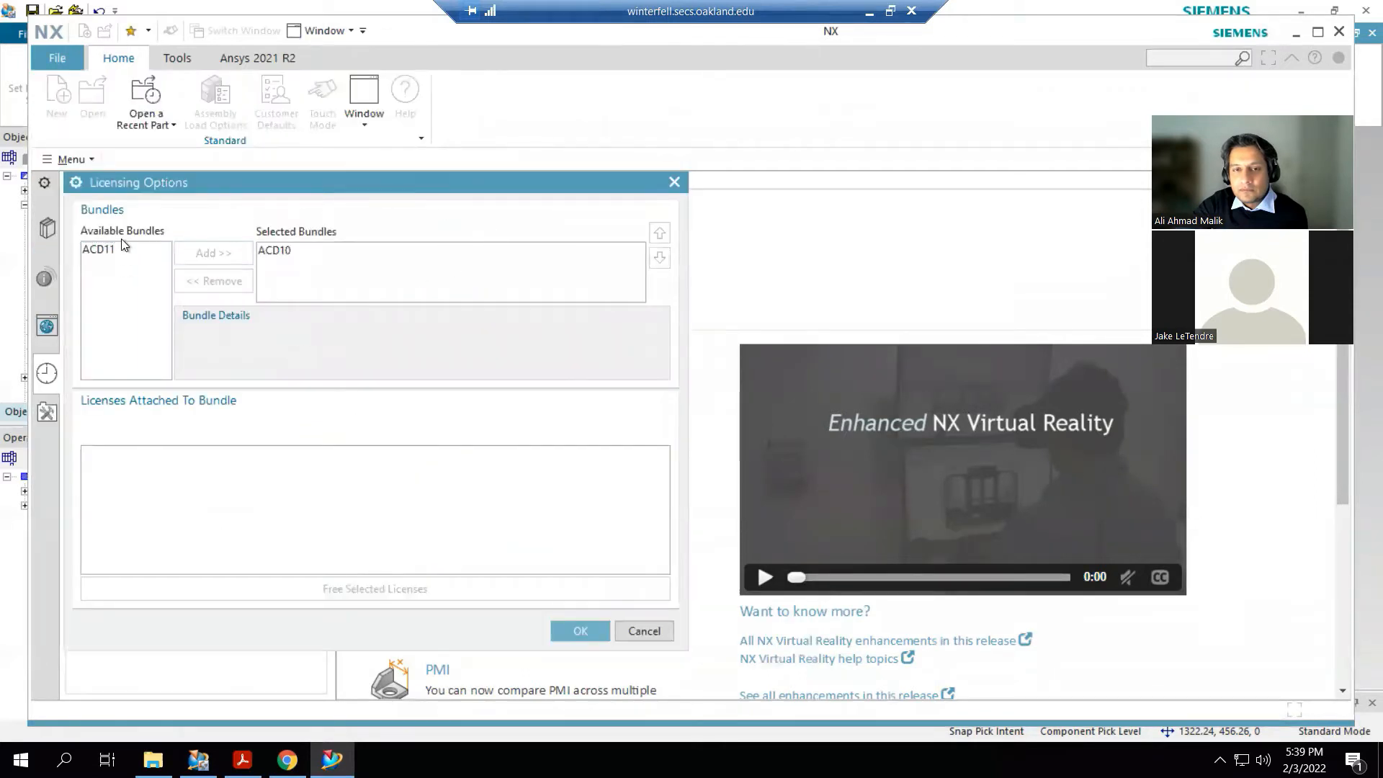
pyautogui.click(123, 249)
pyautogui.click(212, 253)
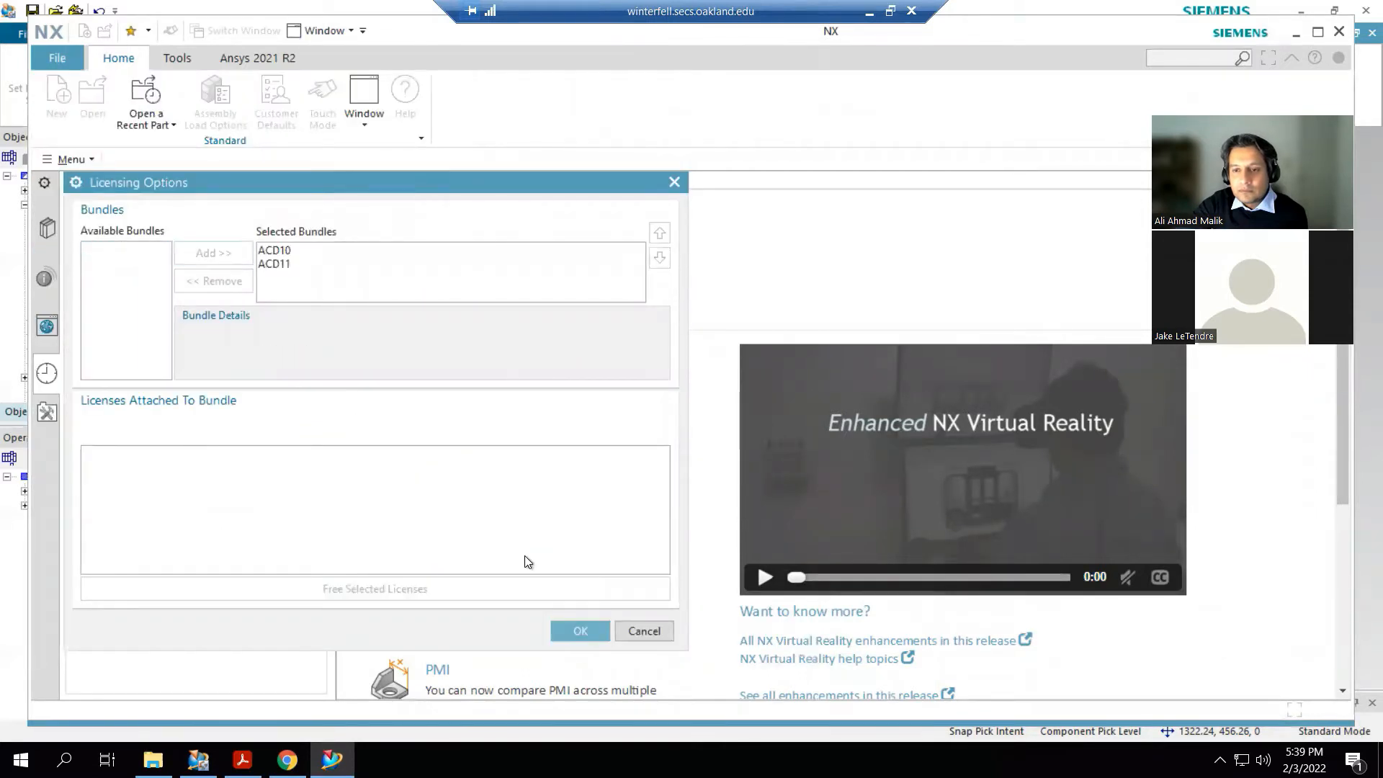
pyautogui.click(569, 634)
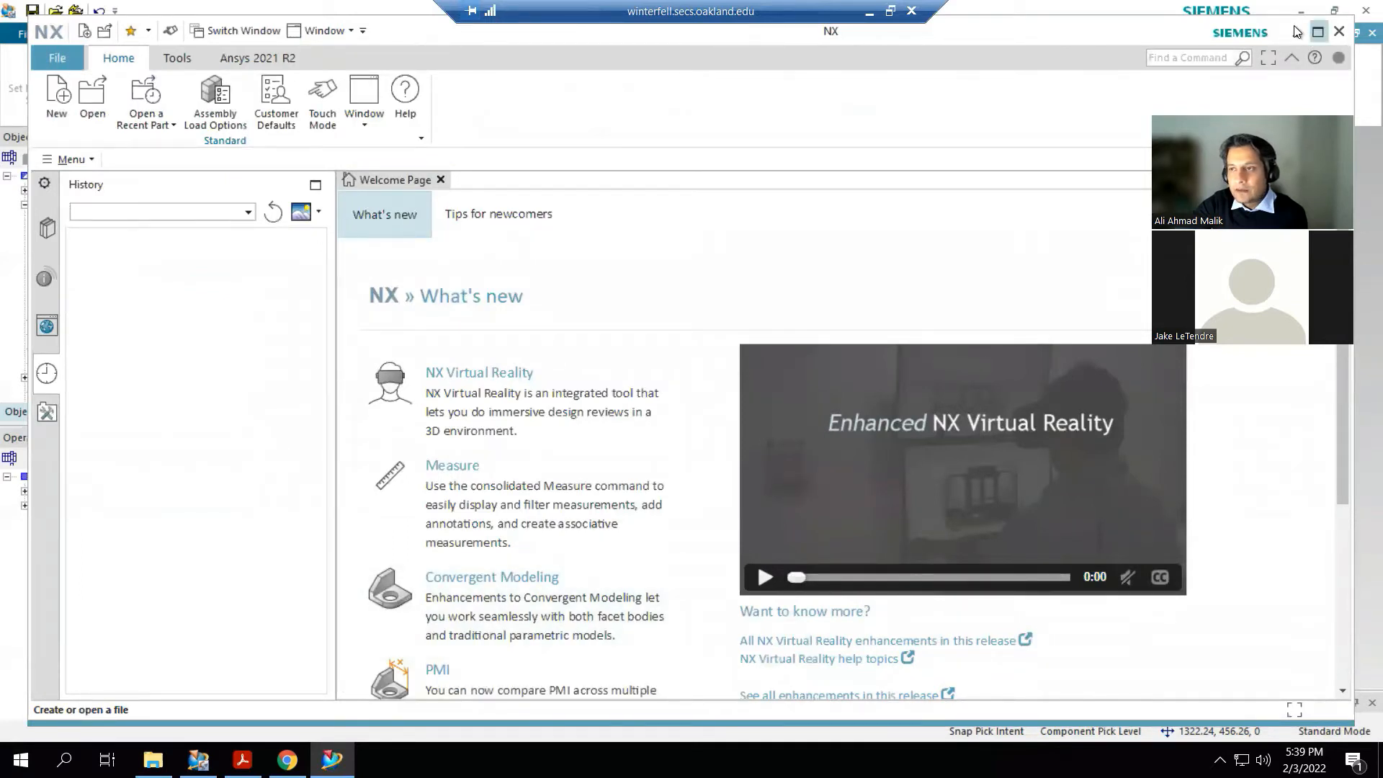
# - Maximize the NX window and start opening an existing file
pyautogui.click(1318, 31)
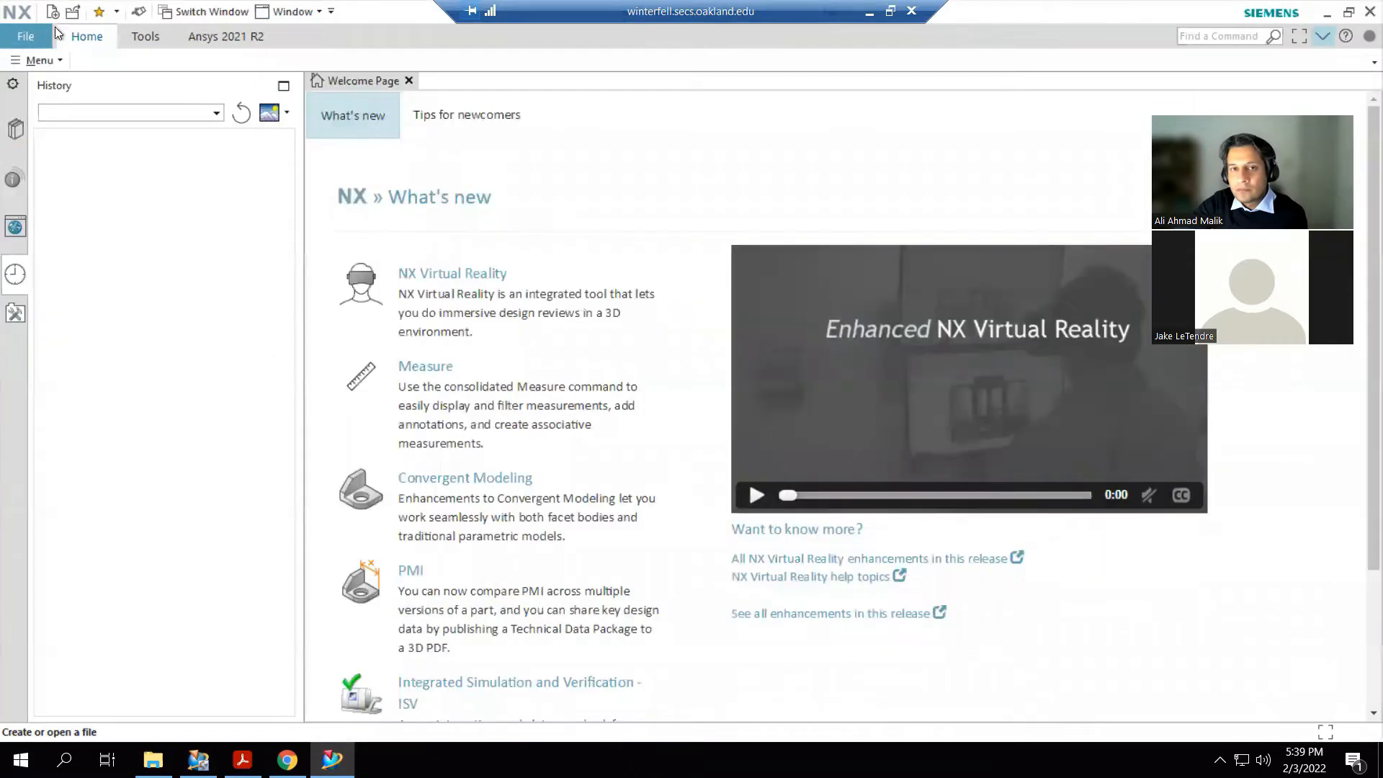
pyautogui.click(17, 38)
pyautogui.moveTo(86, 107)
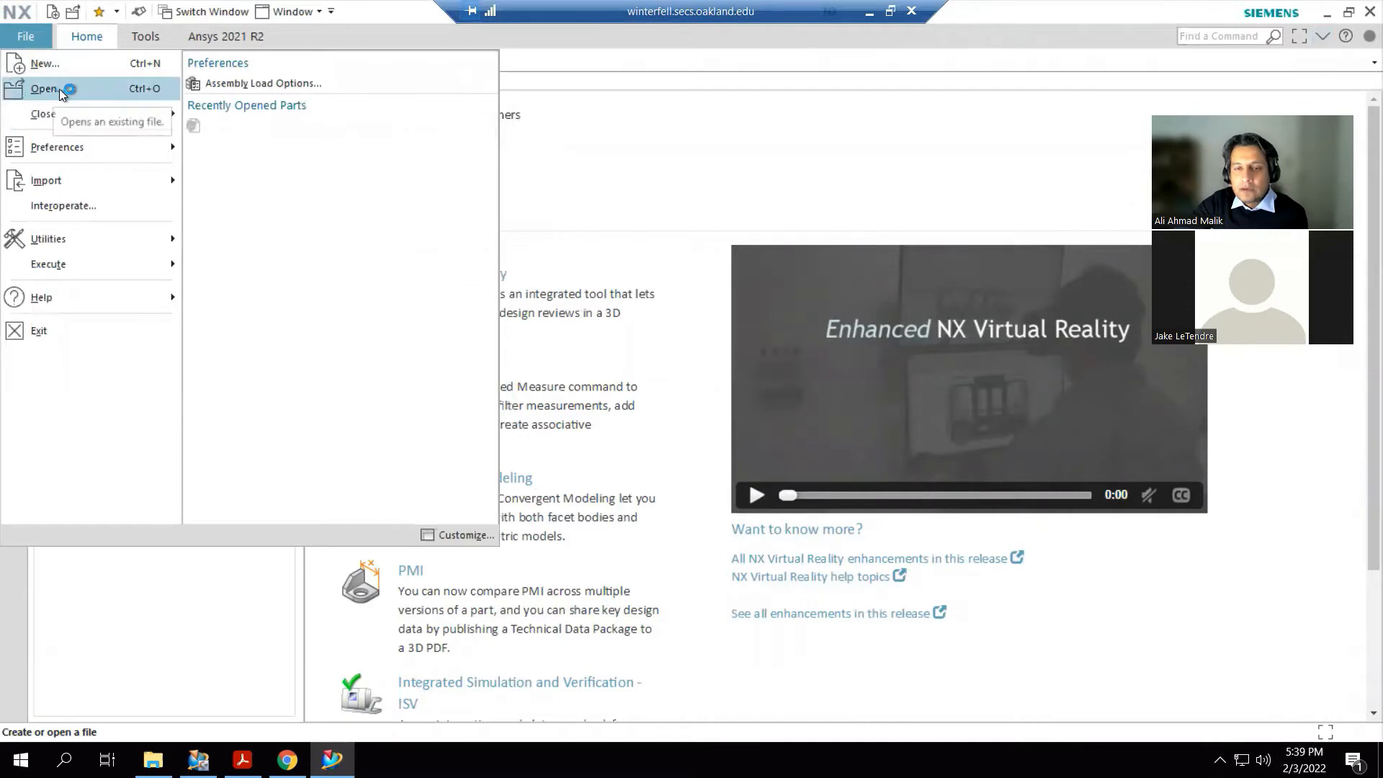
pyautogui.click(60, 89)
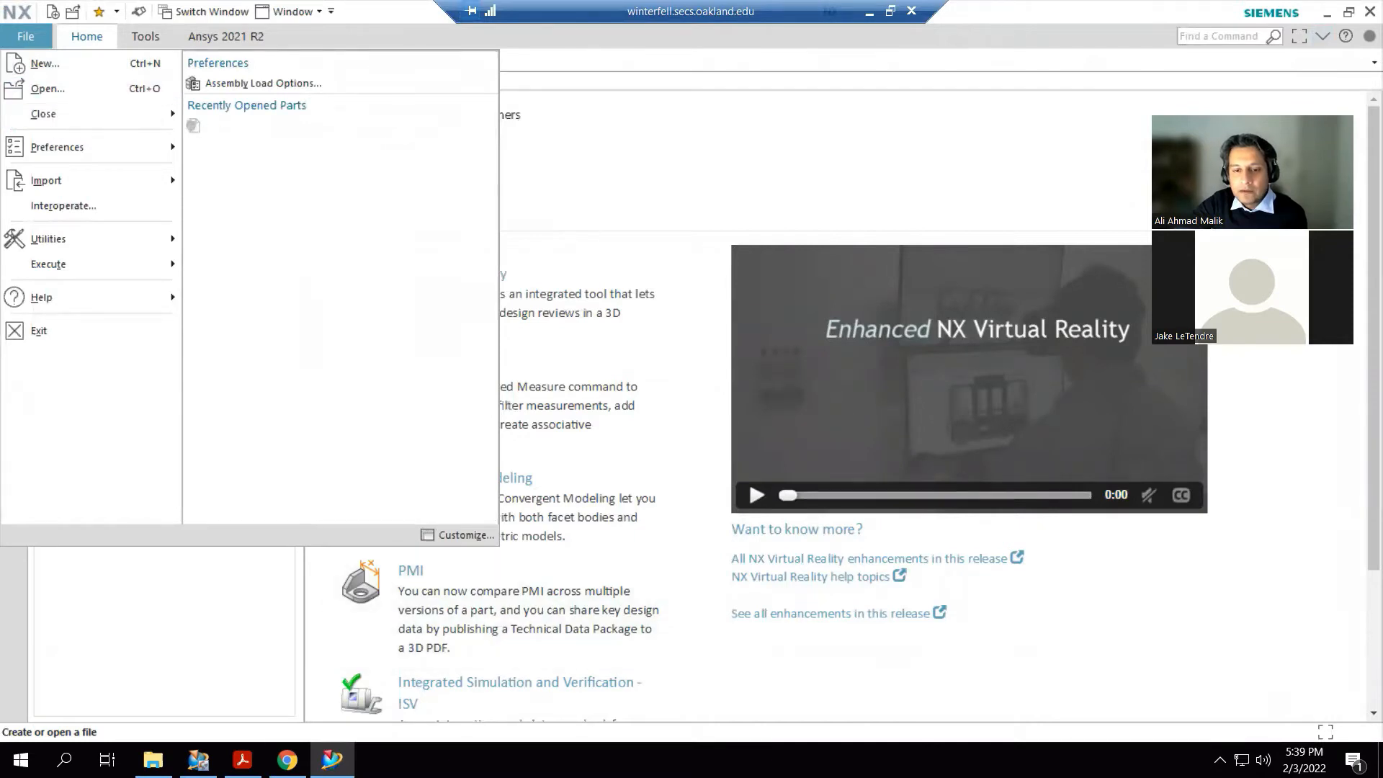
# - Switch to the file manager and open the XT folder under C:\Tecnomatix\Library\Conveyor
pyautogui.click(198, 760)
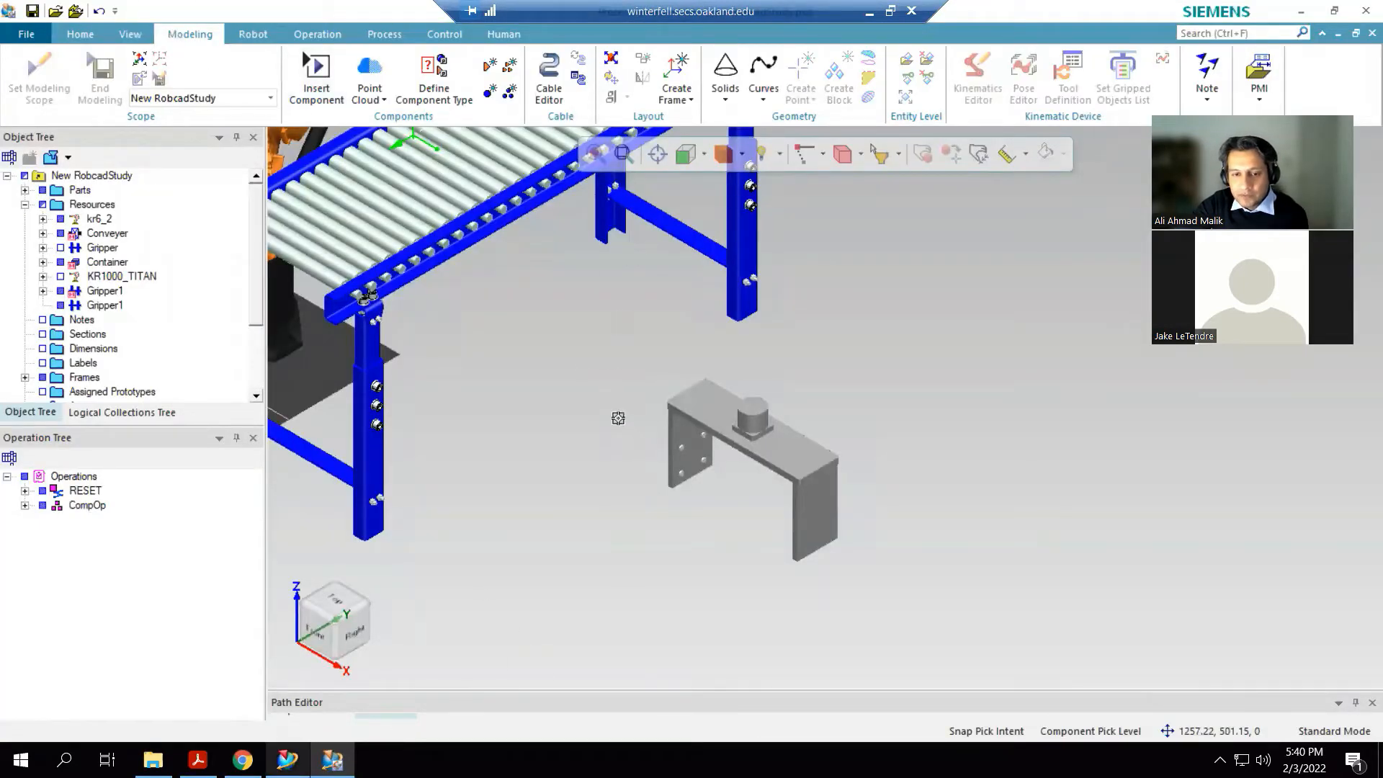
pyautogui.click(153, 761)
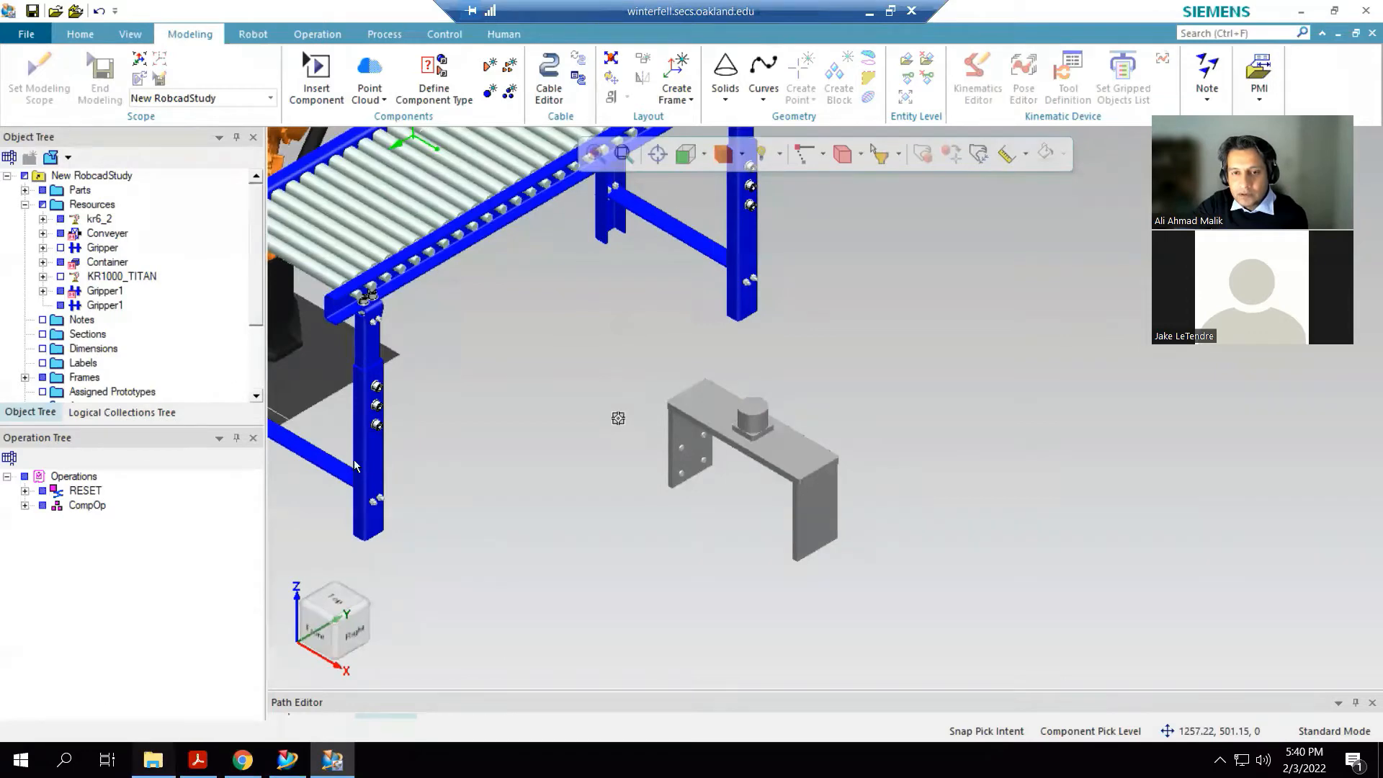
pyautogui.doubleClick(787, 269)
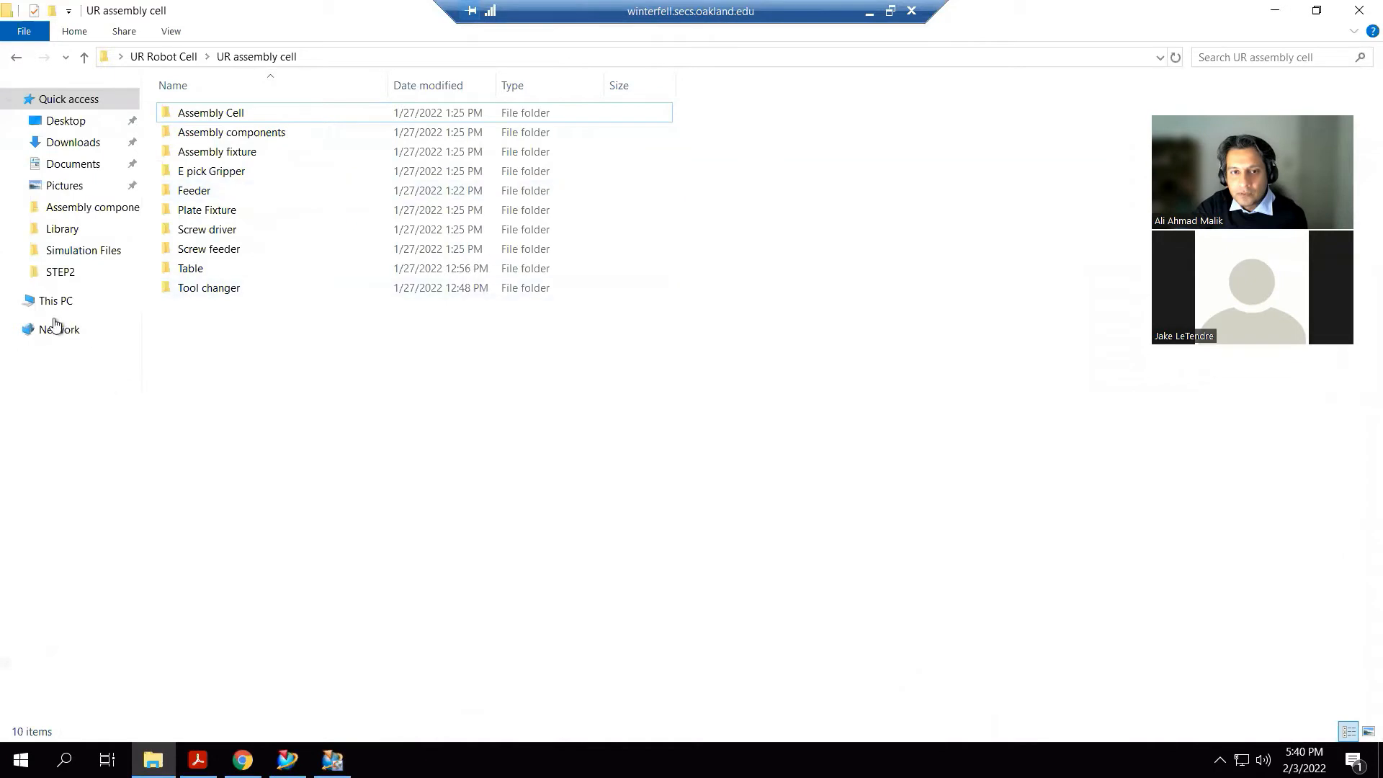
pyautogui.click(9, 301)
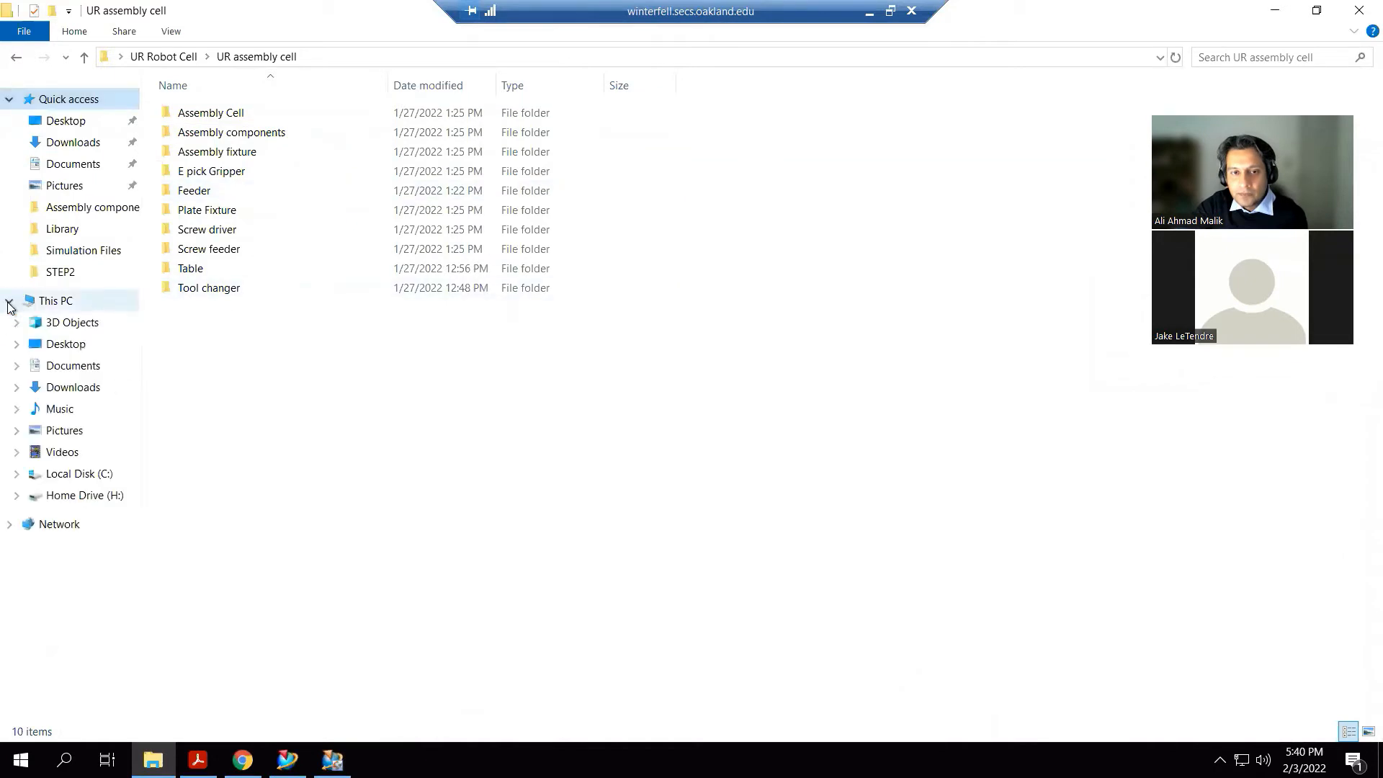
pyautogui.click(110, 474)
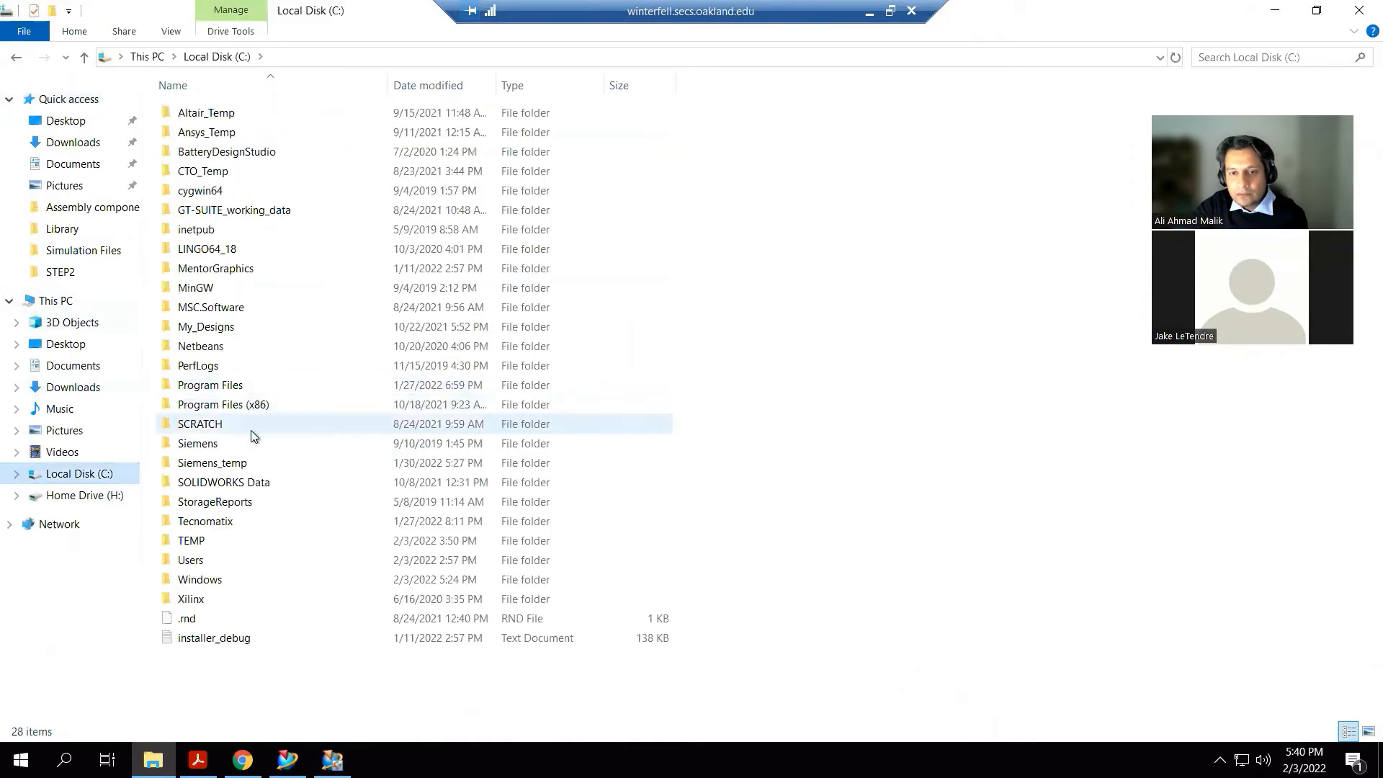
pyautogui.doubleClick(223, 522)
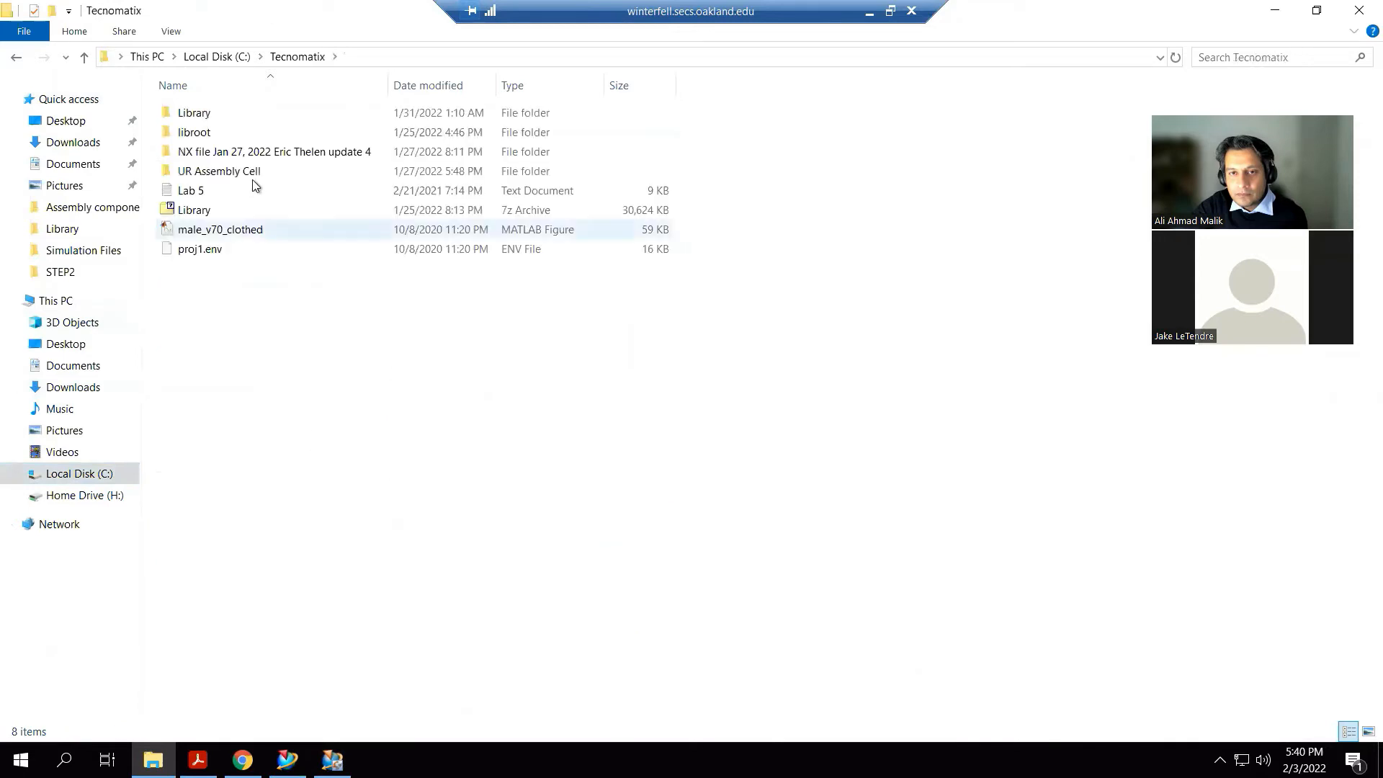
pyautogui.doubleClick(202, 114)
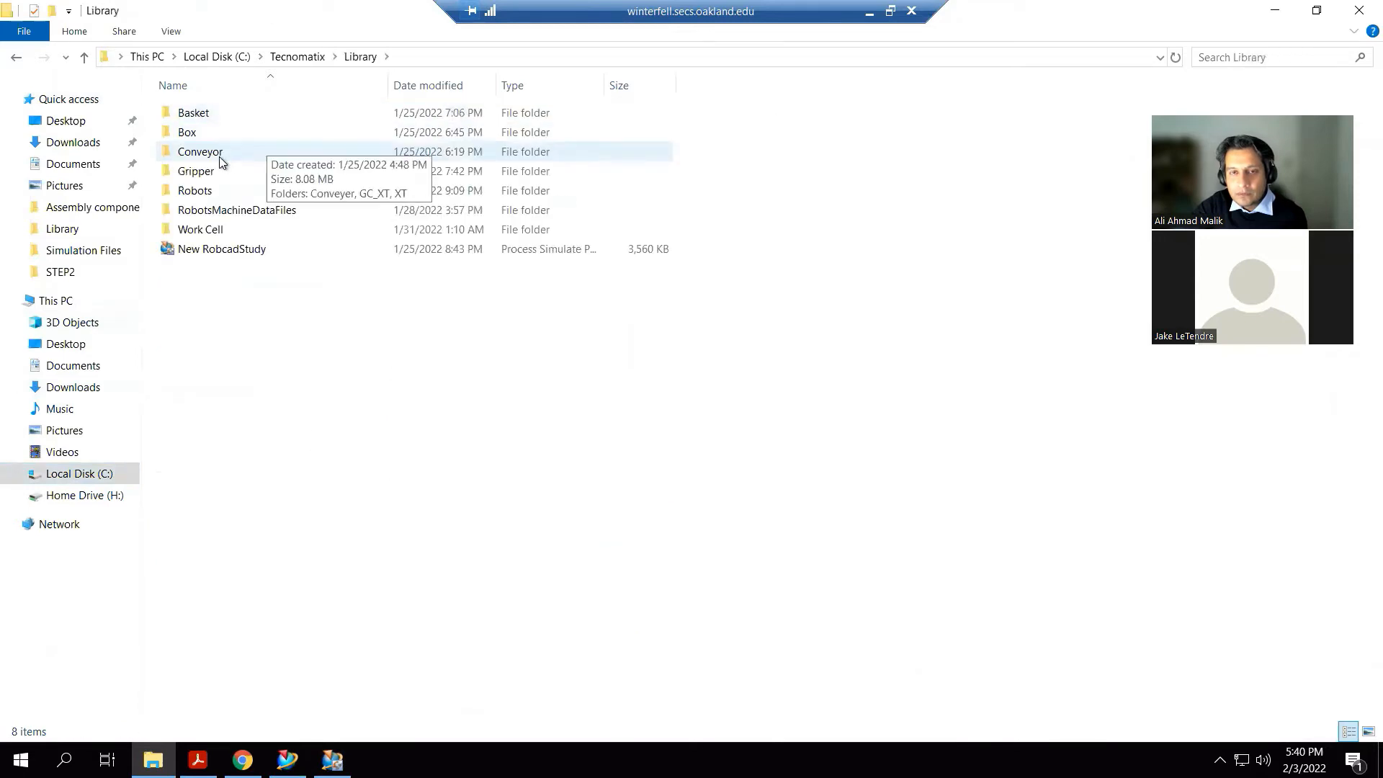
pyautogui.doubleClick(231, 153)
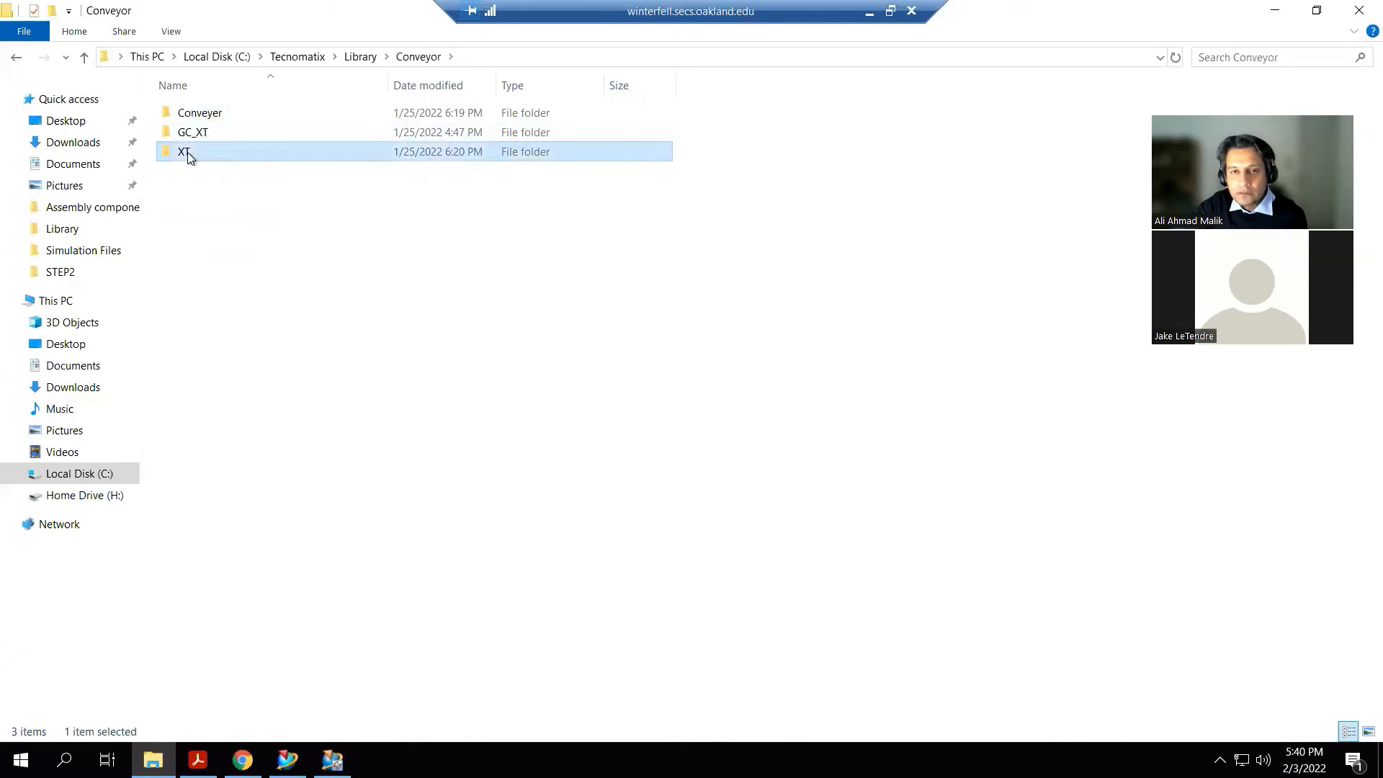
pyautogui.doubleClick(189, 152)
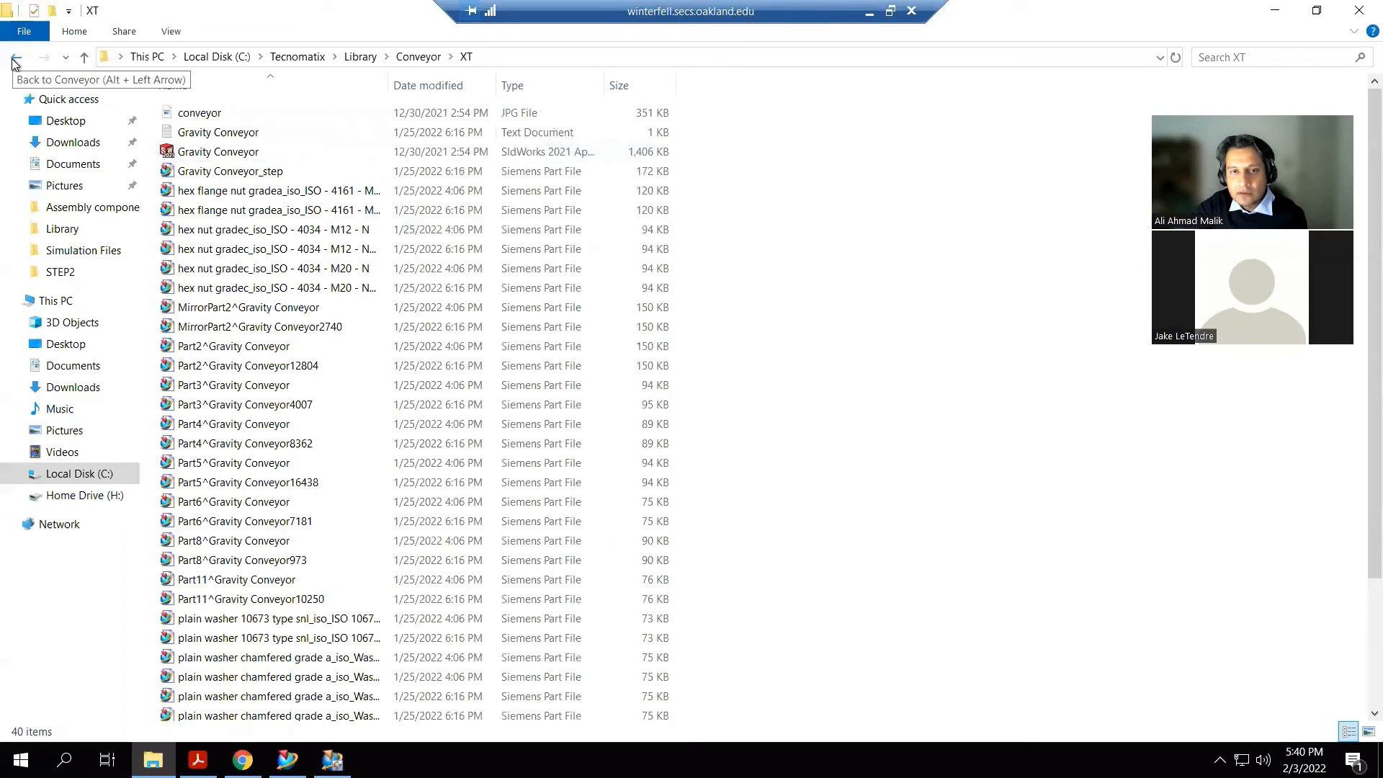
# - Copy the Gravity Conveyor SolidWorks file from the XT folder
pyautogui.click(254, 152)
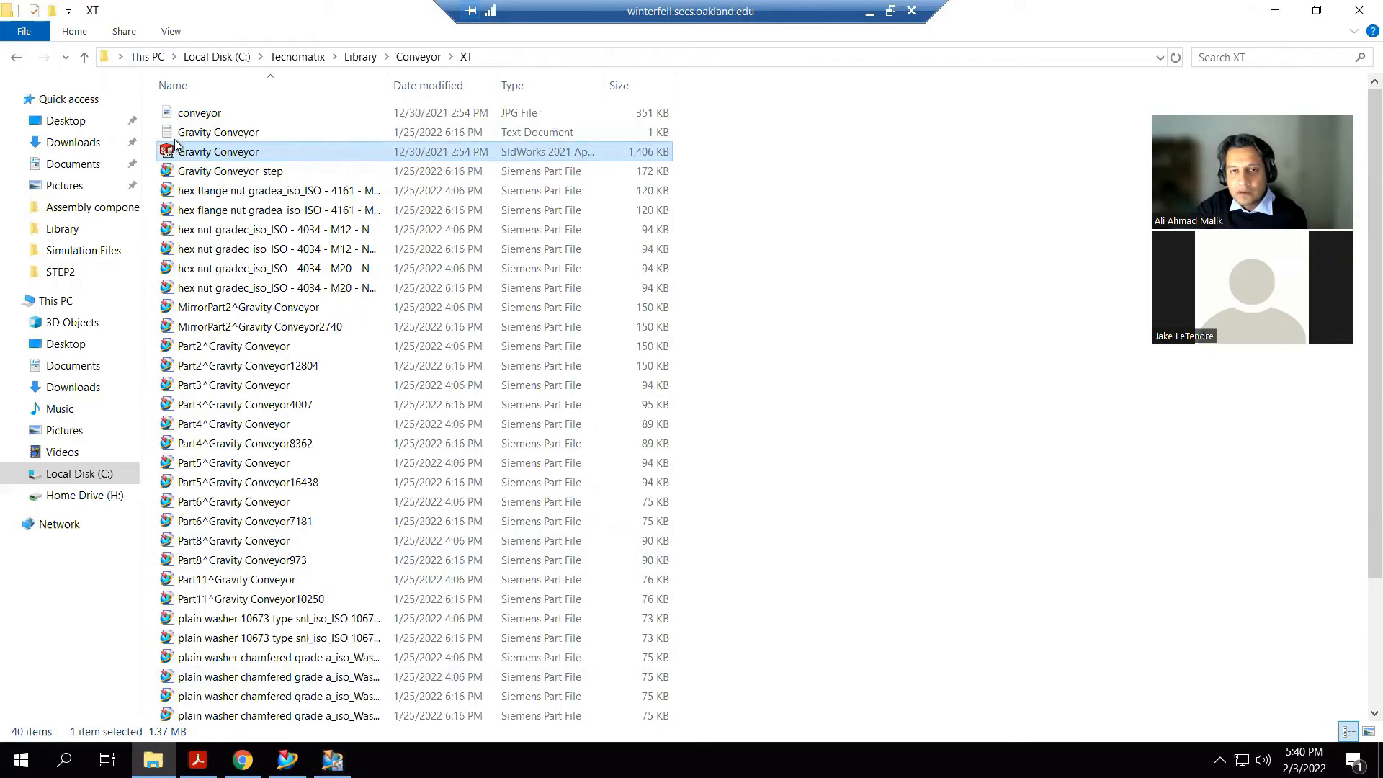
pyautogui.rightClick(191, 162)
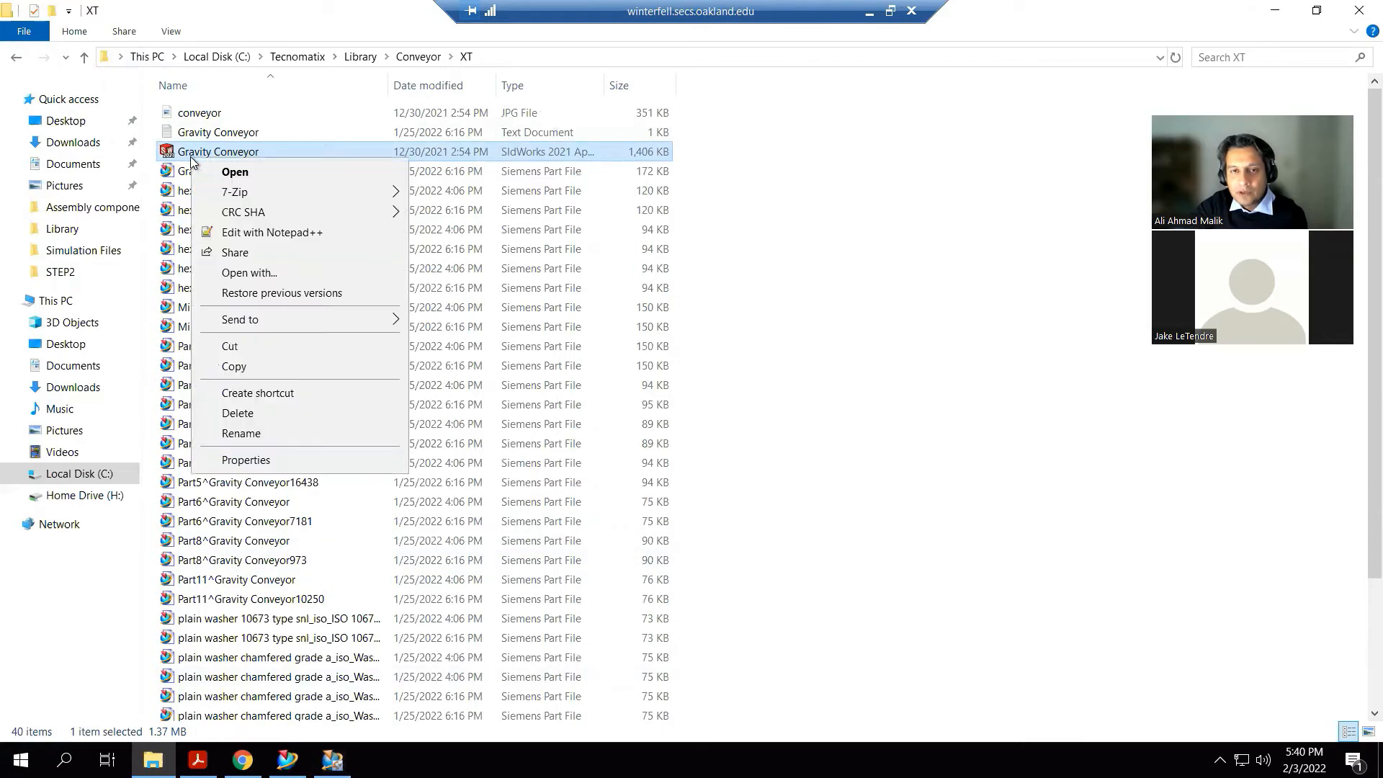
pyautogui.click(263, 366)
# - Go back to the Conveyor folder and create a subfolder named Test
pyautogui.hotkey('alt', 'Left')
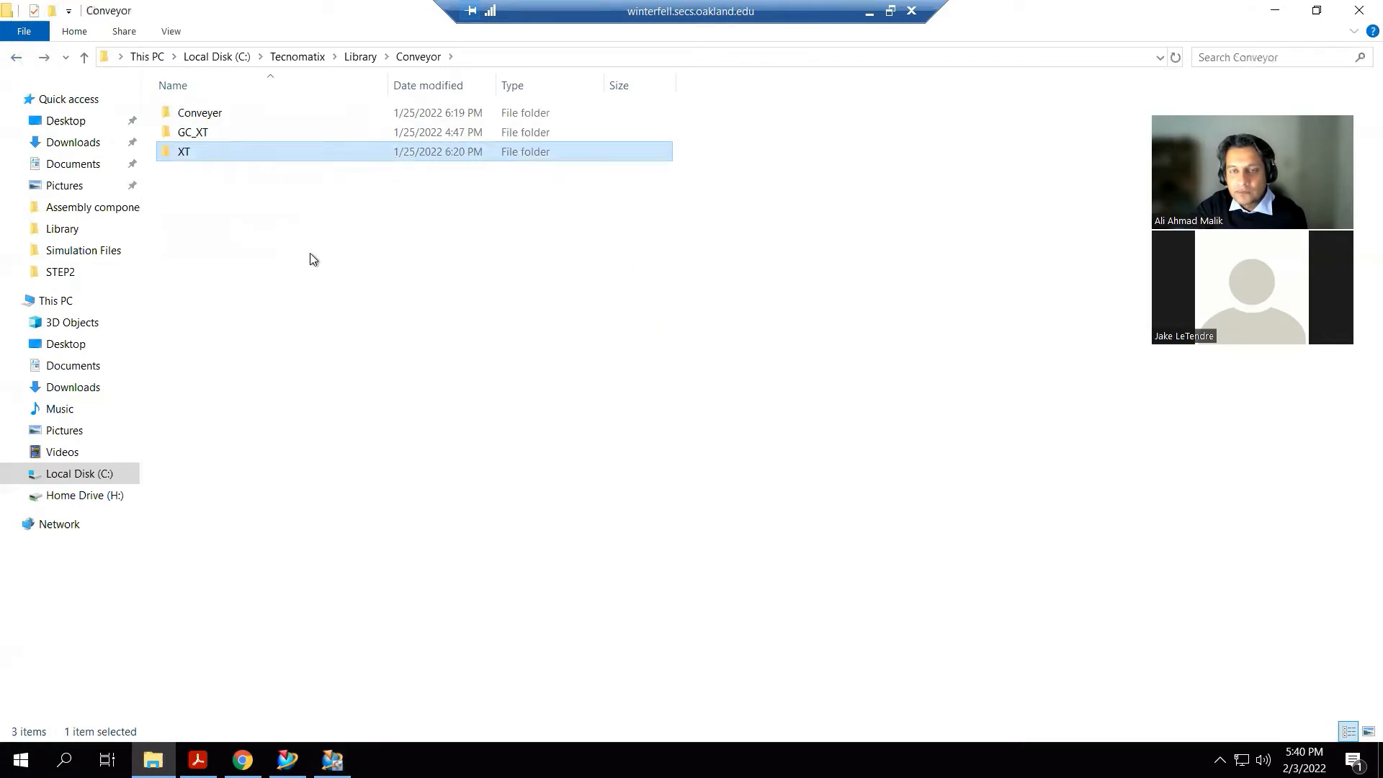
pyautogui.rightClick(310, 253)
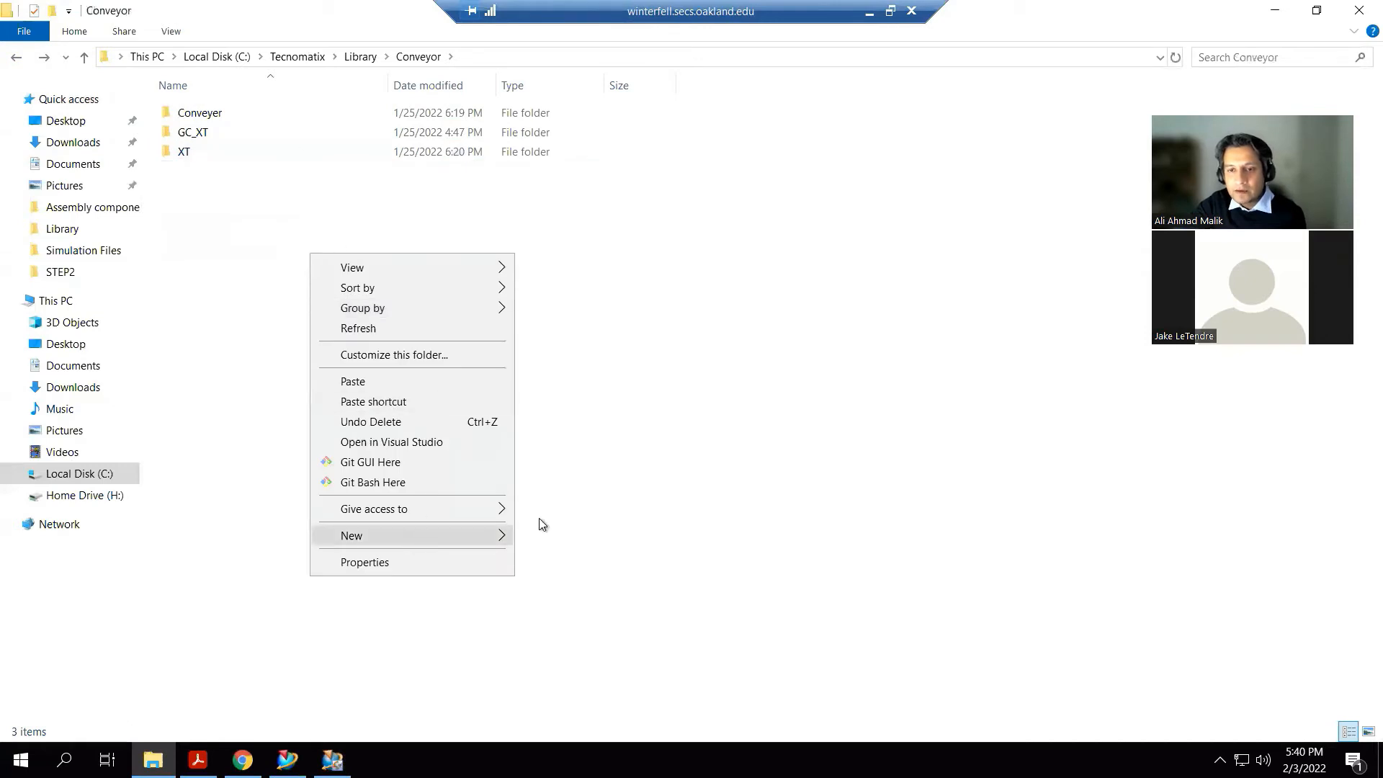
pyautogui.moveTo(409, 539)
pyautogui.click(570, 106)
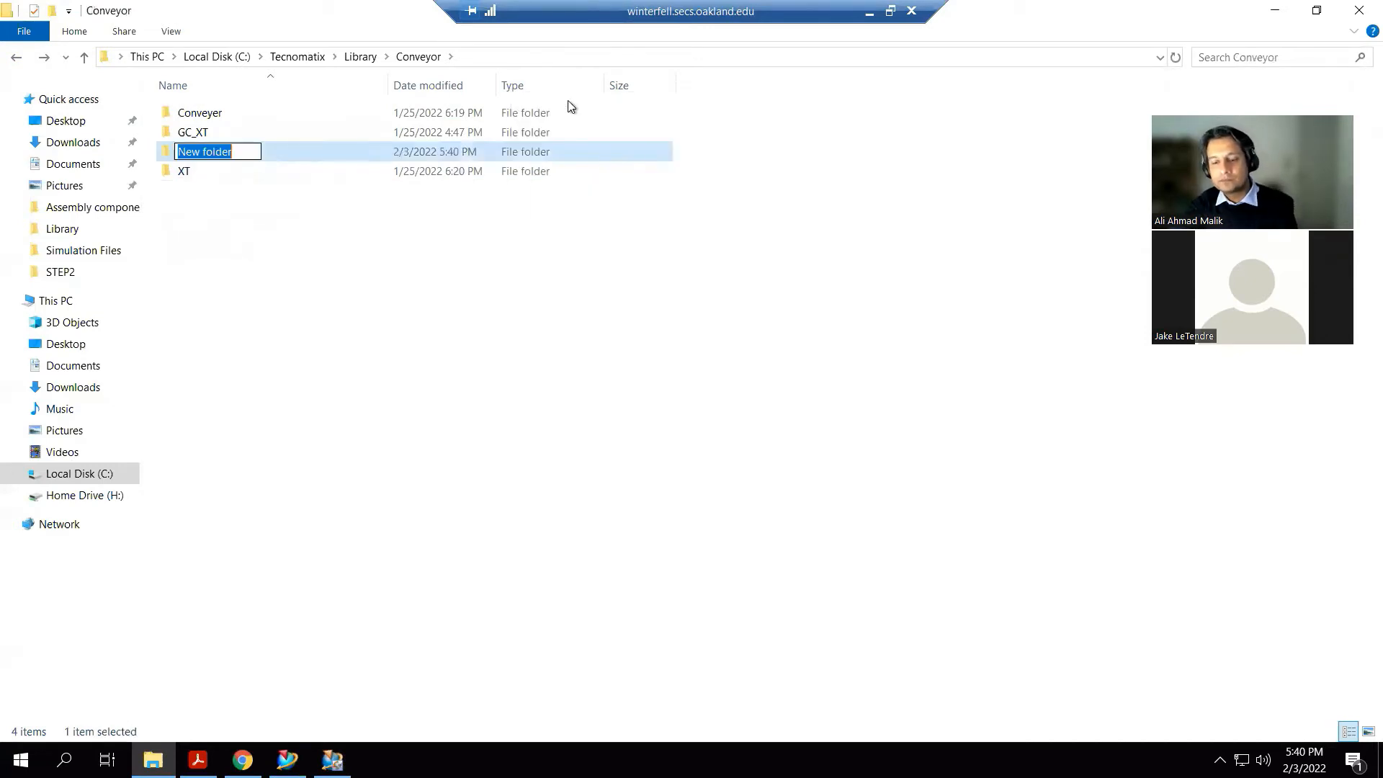
pyautogui.write('Test')
pyautogui.press('Return')
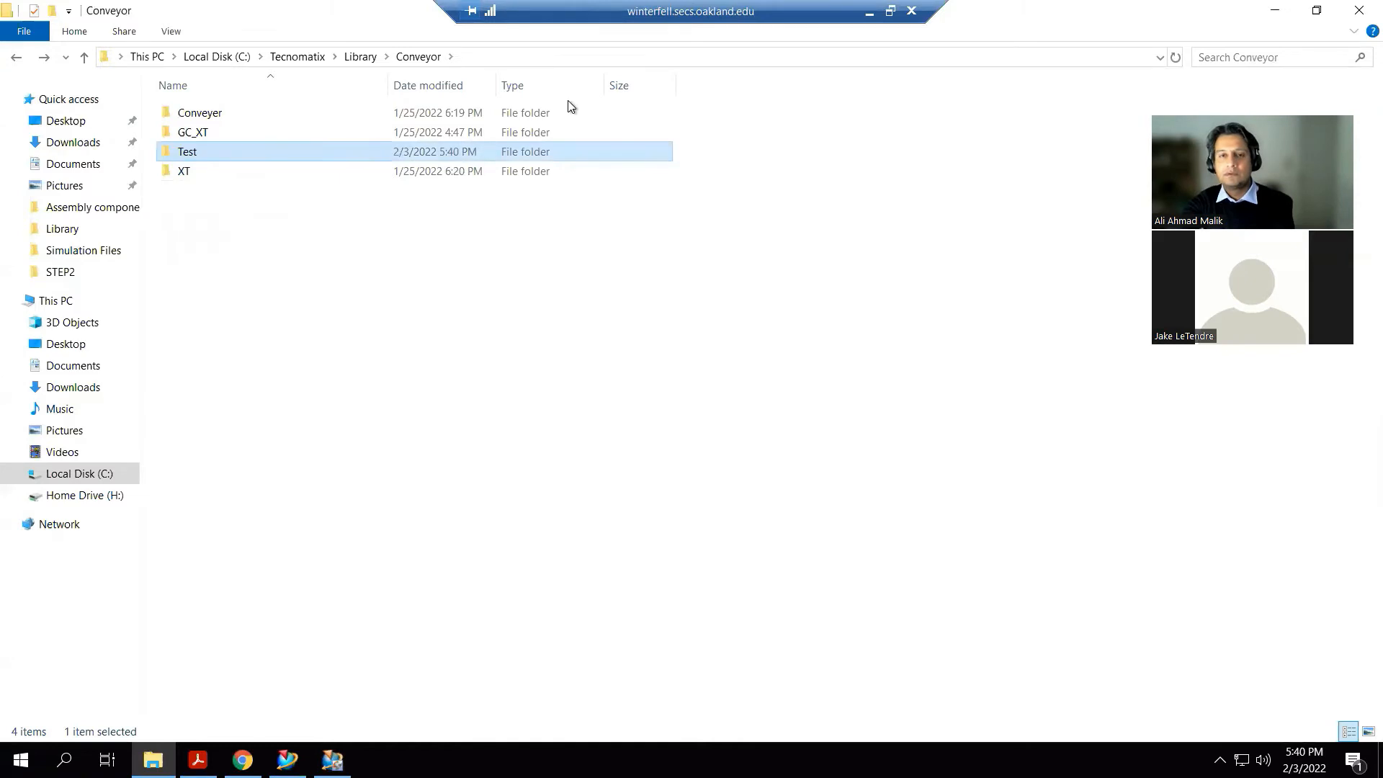
# - Paste the copied Gravity Conveyor file into the Test folder
pyautogui.press('Return')
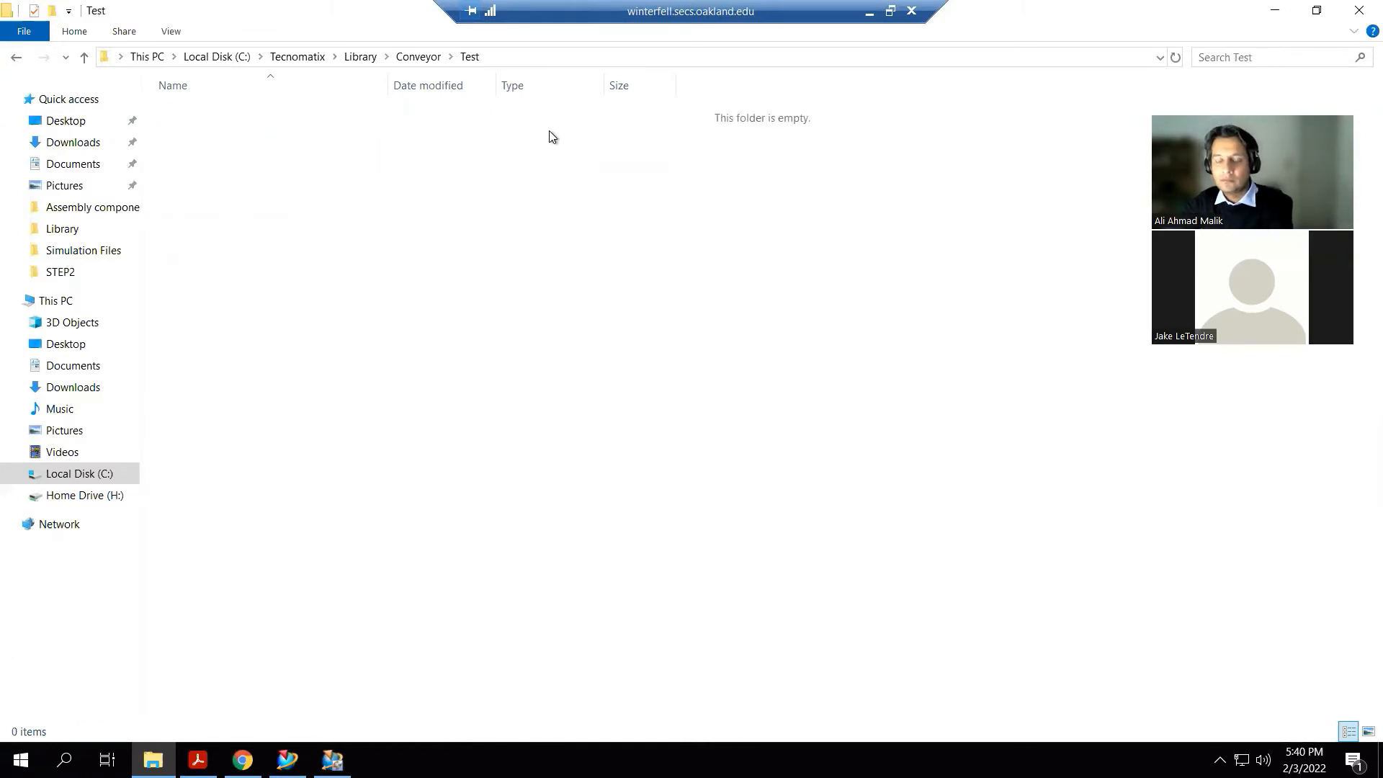
pyautogui.hotkey('ctrl', 'v')
pyautogui.click(423, 201)
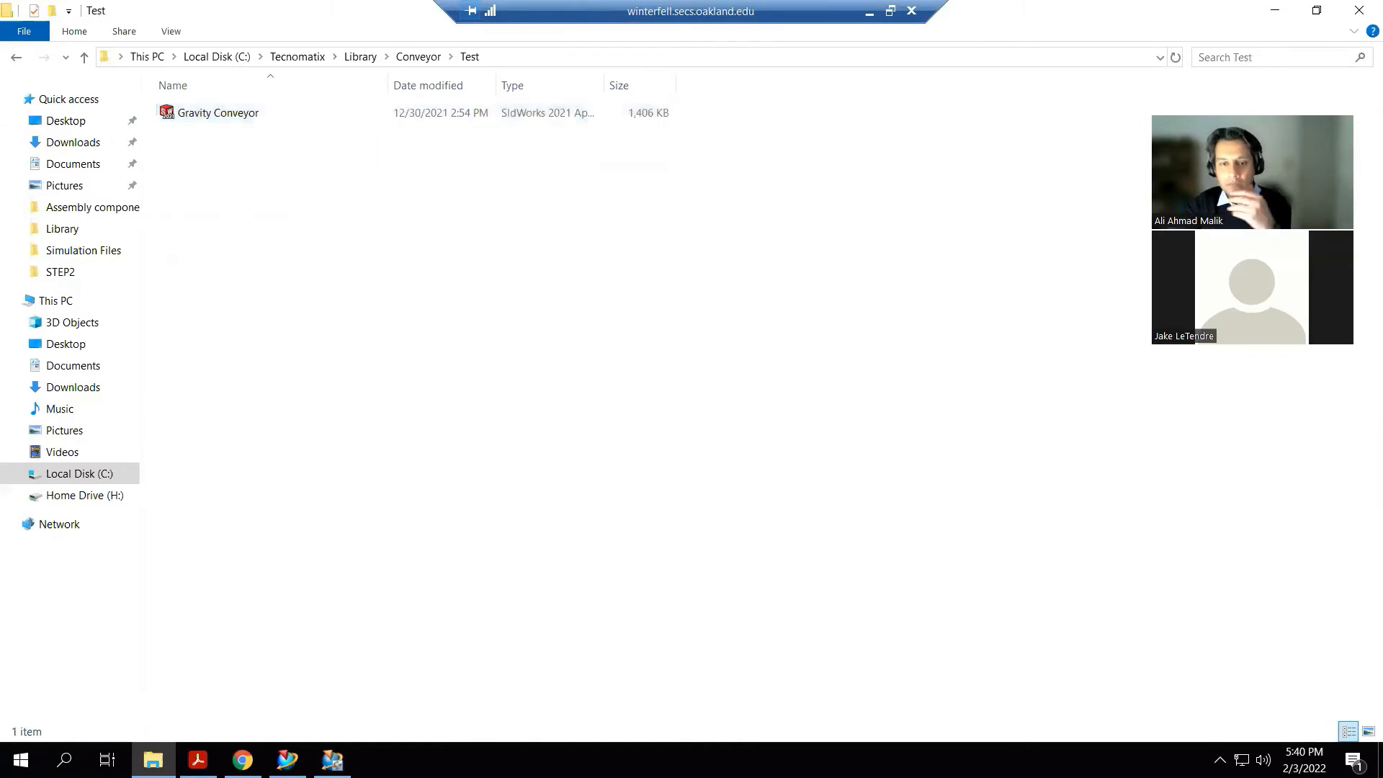
# - Switch to Process Simulate and create a new resource of node type Conveyer in the study
pyautogui.click(332, 760)
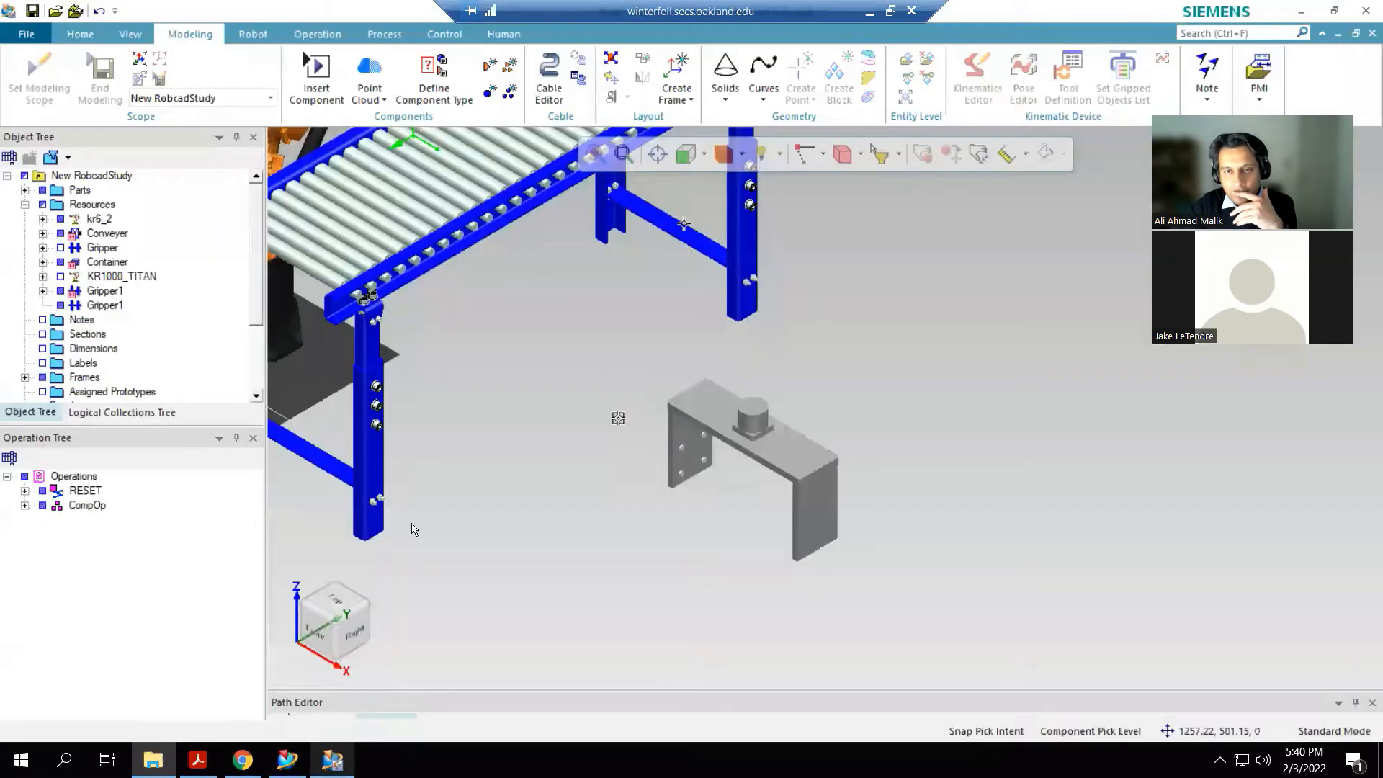
pyautogui.click(490, 94)
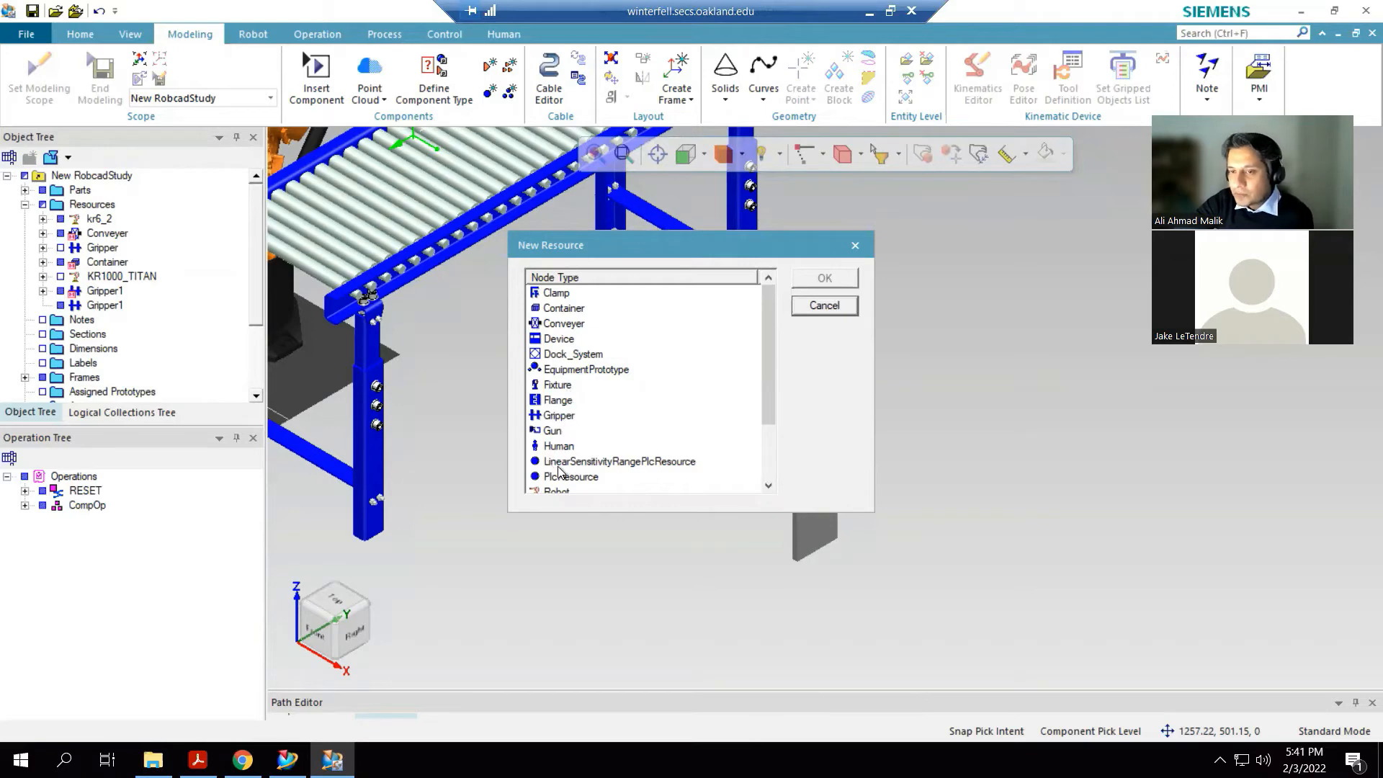
pyautogui.scroll(-2, 559, 471)
pyautogui.scroll(2, 569, 454)
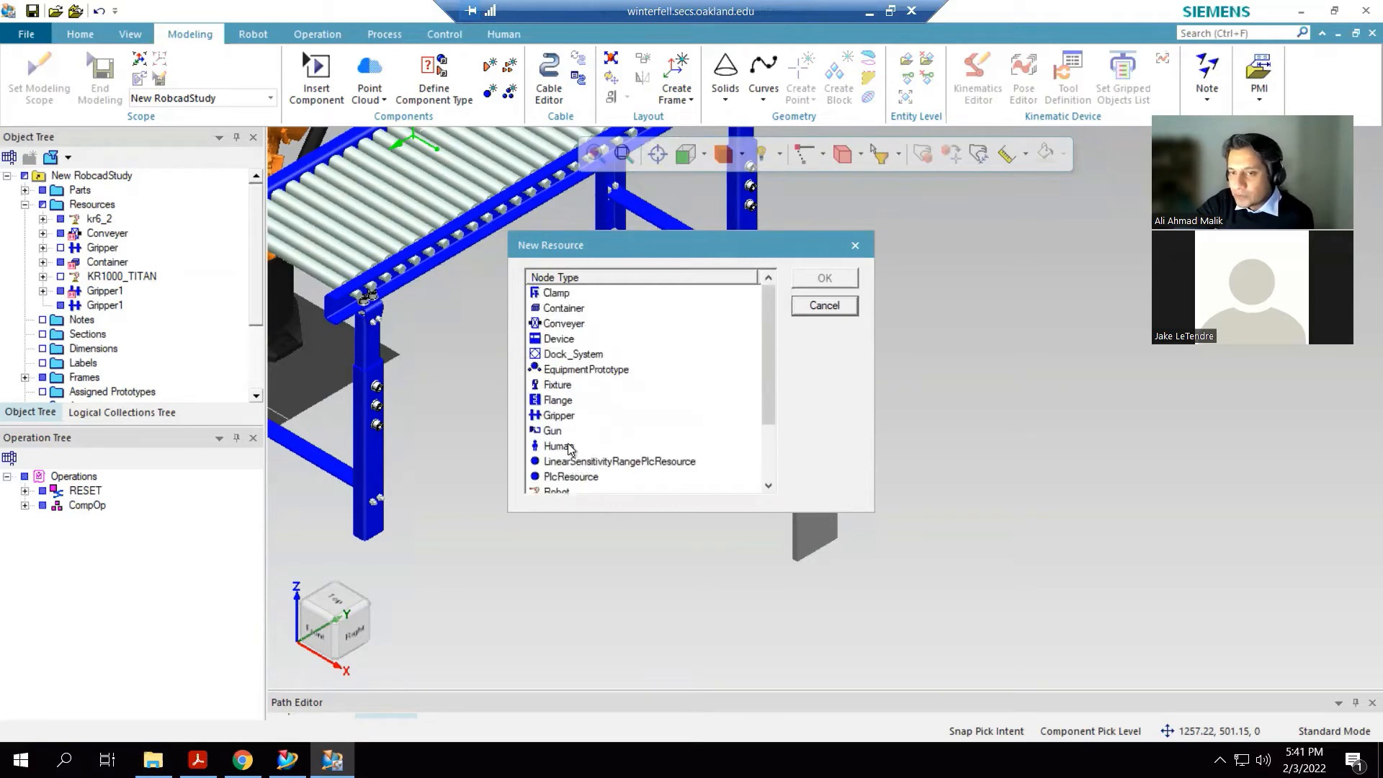
pyautogui.click(569, 324)
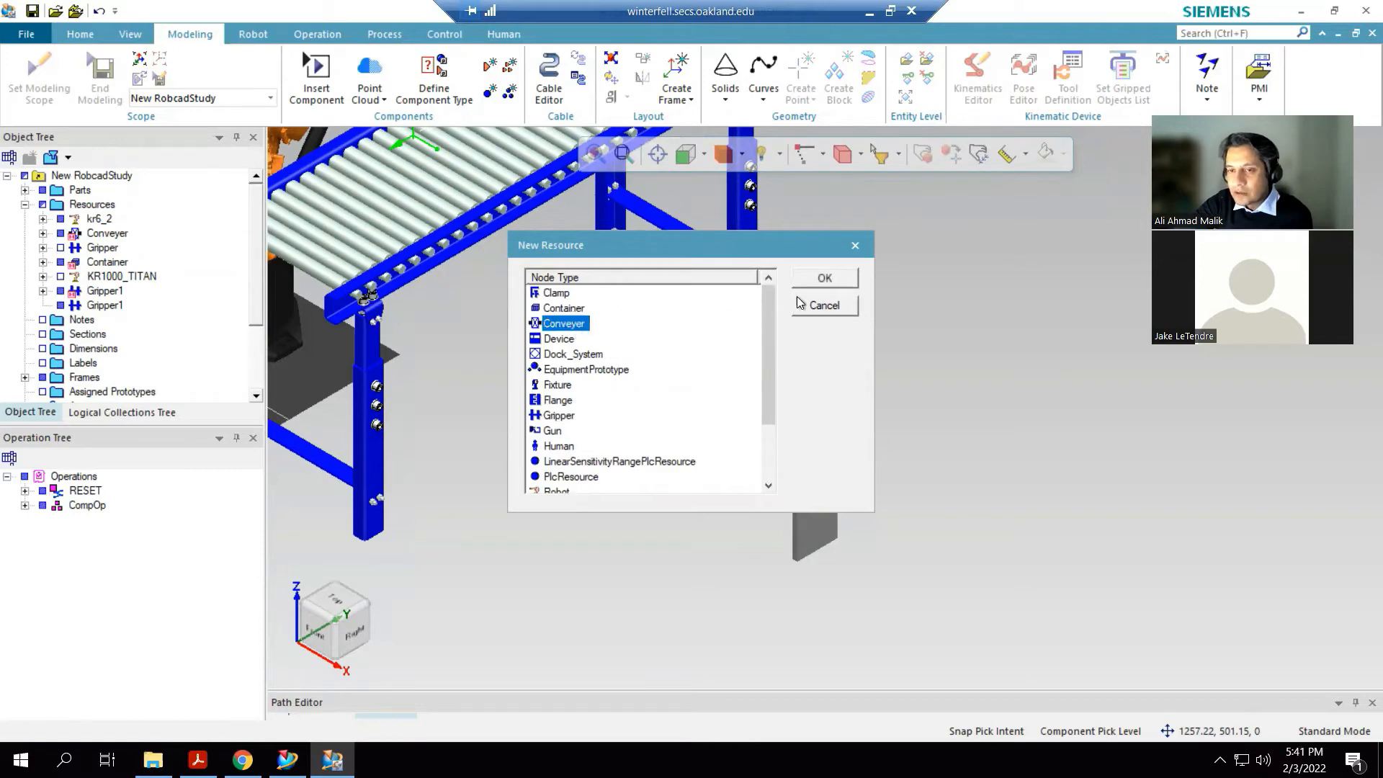
pyautogui.click(824, 278)
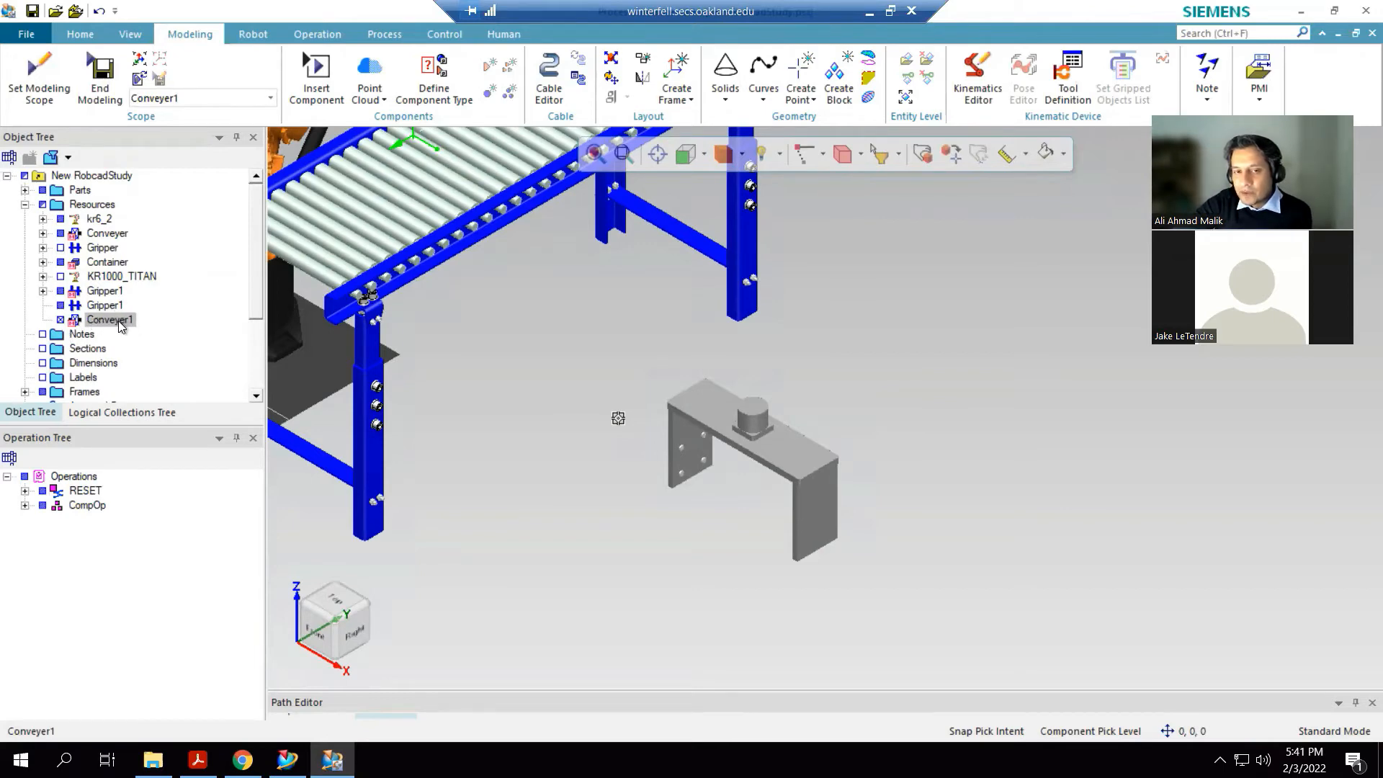
# - Rename the new conveyer resource as ConveyerTest
pyautogui.click(118, 321)
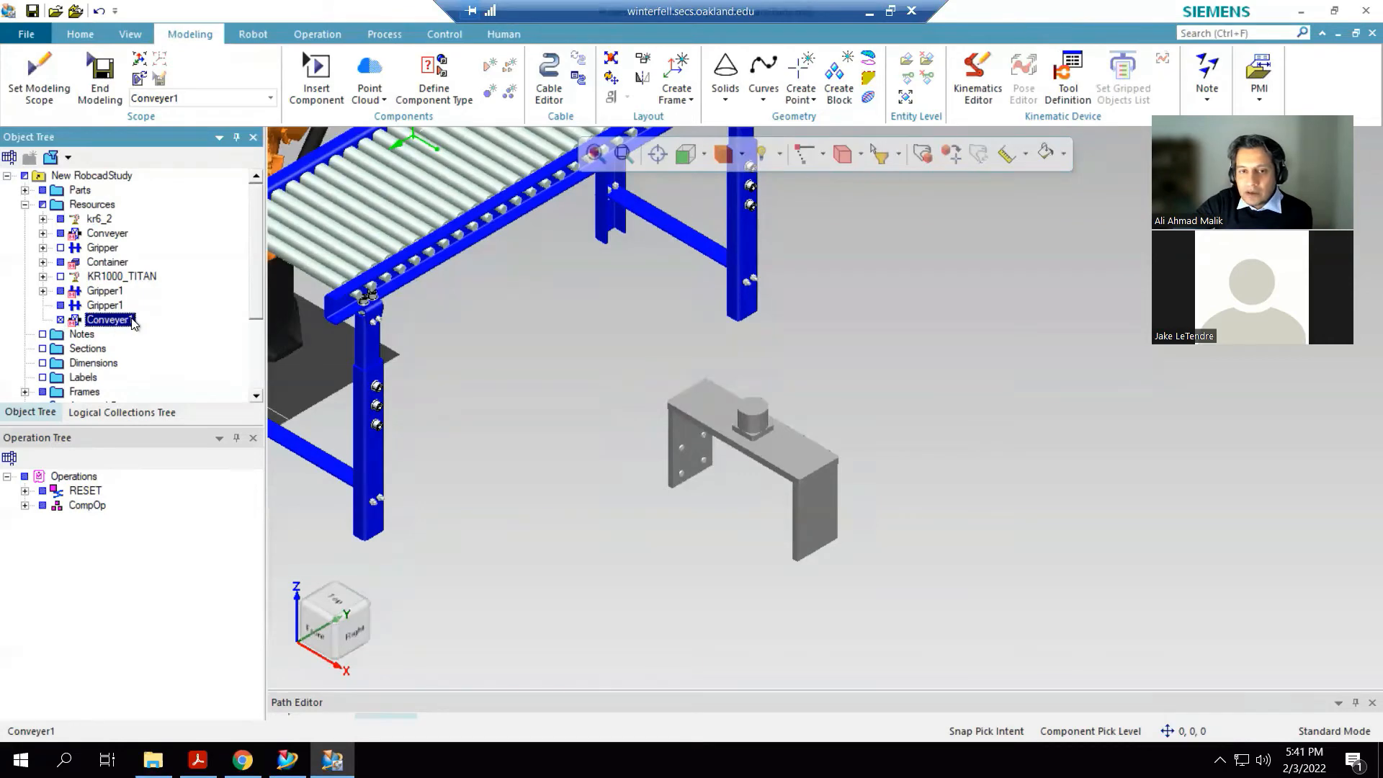
pyautogui.click(132, 321)
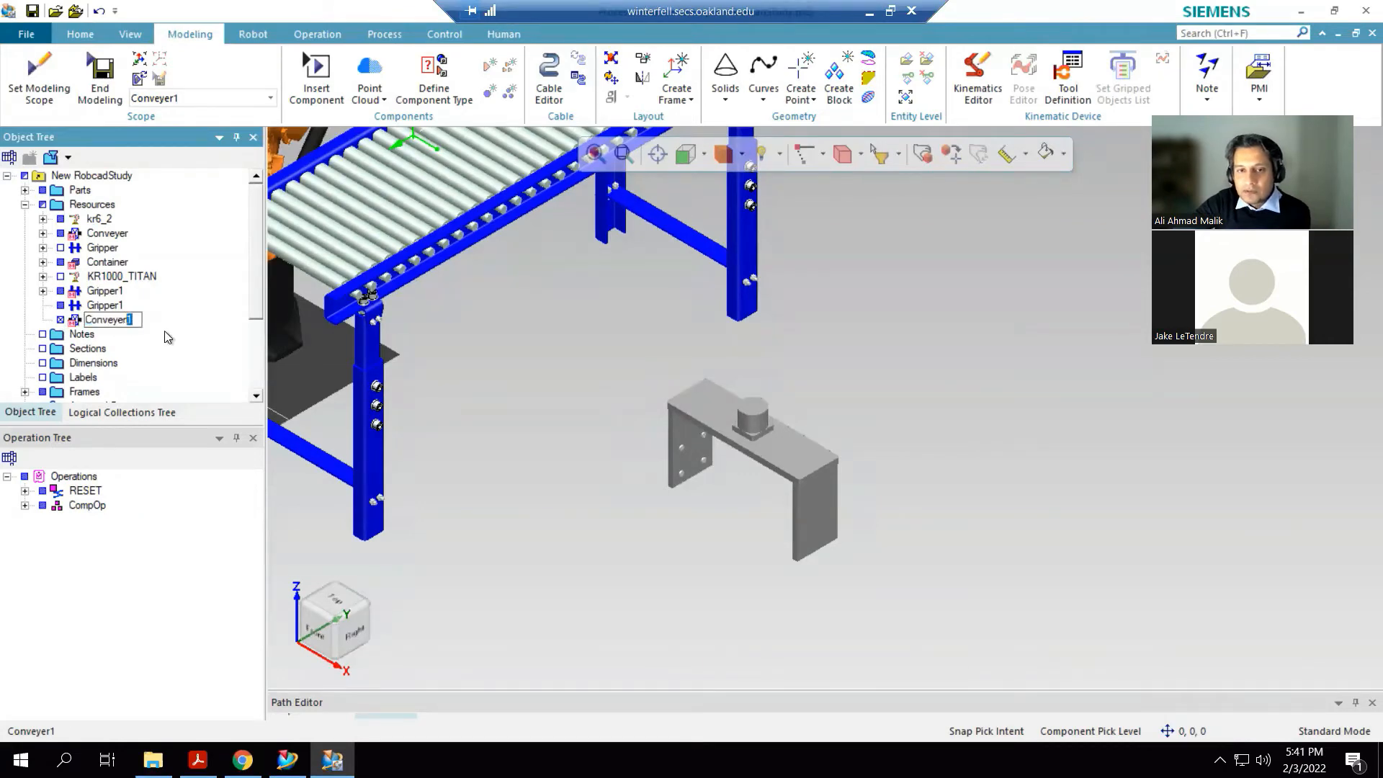
pyautogui.write('Test')
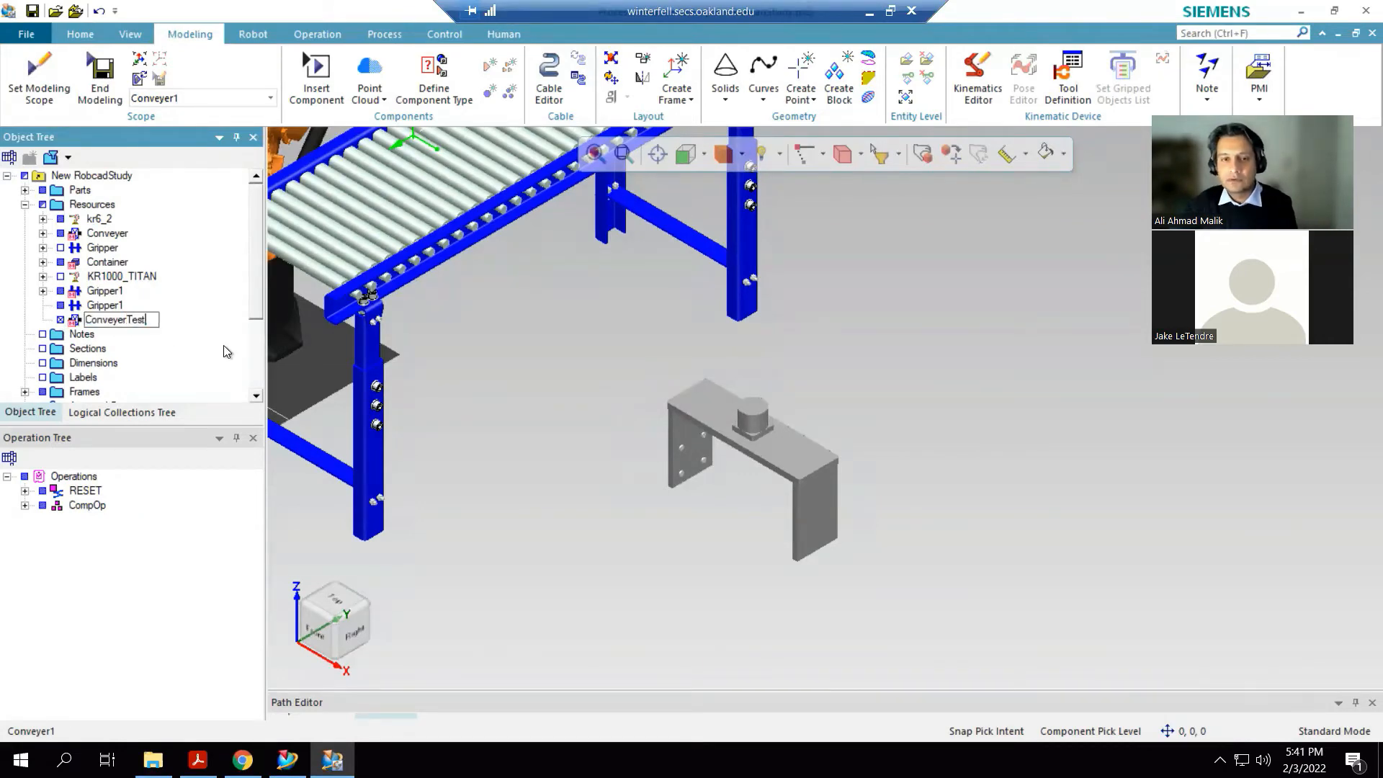
pyautogui.click(197, 358)
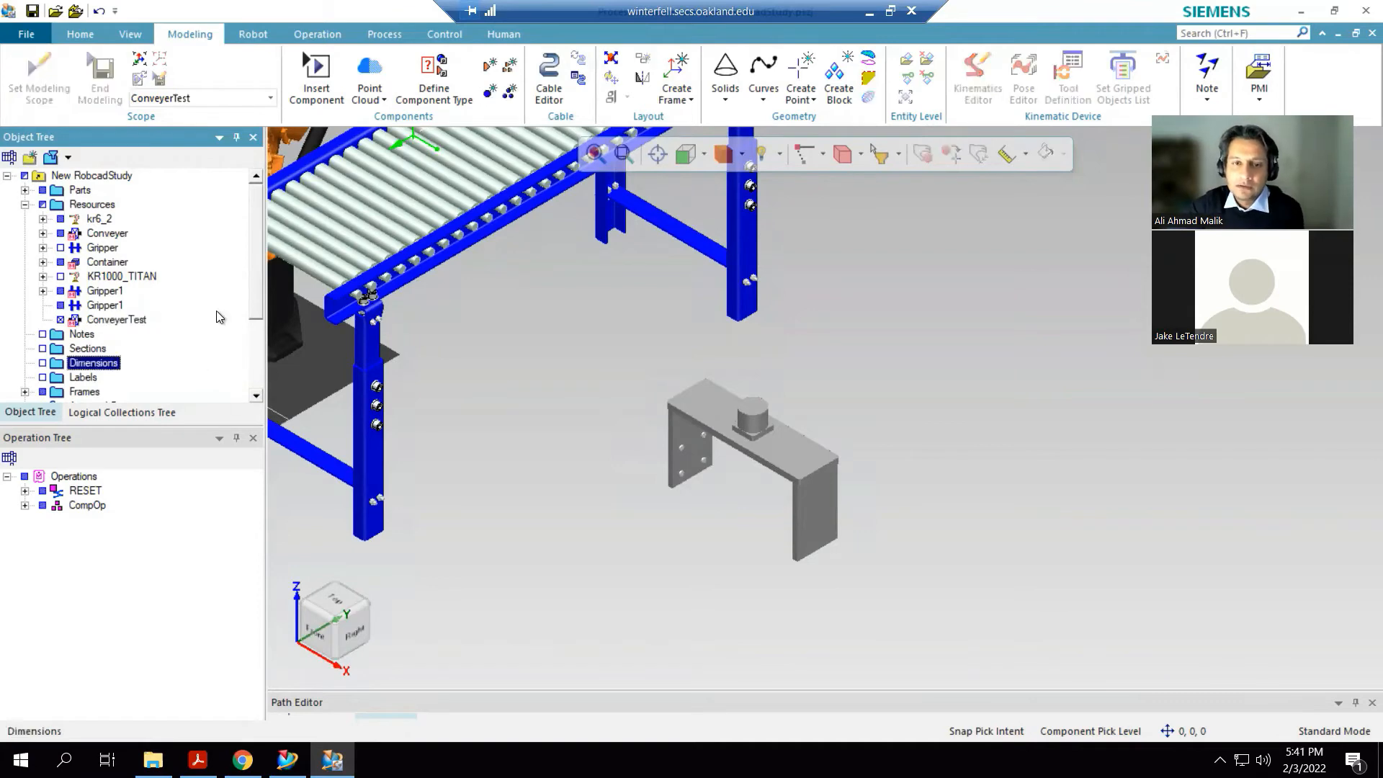
# - End modeling of ConveyerTest and choose the Conveyor\Test folder in the Library as its save location
pyautogui.click(136, 321)
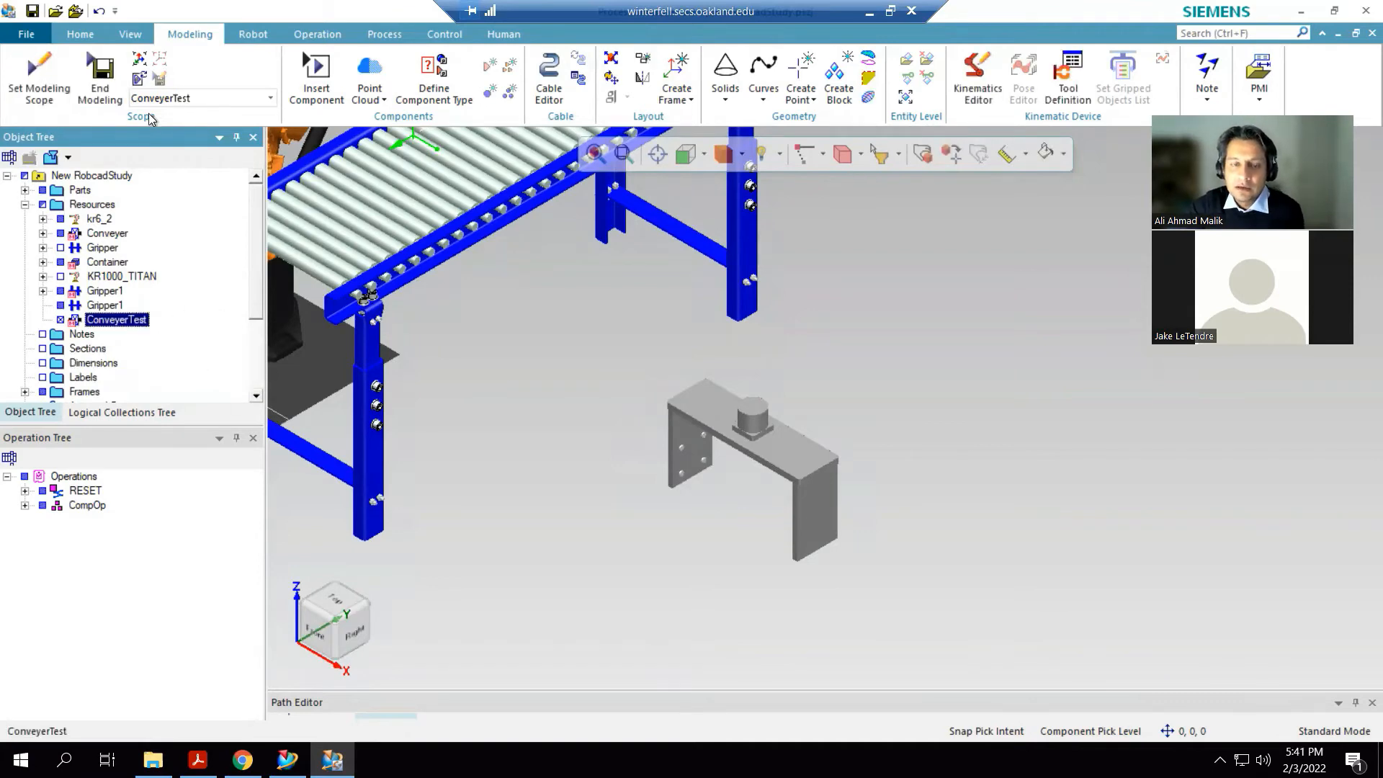
pyautogui.click(99, 86)
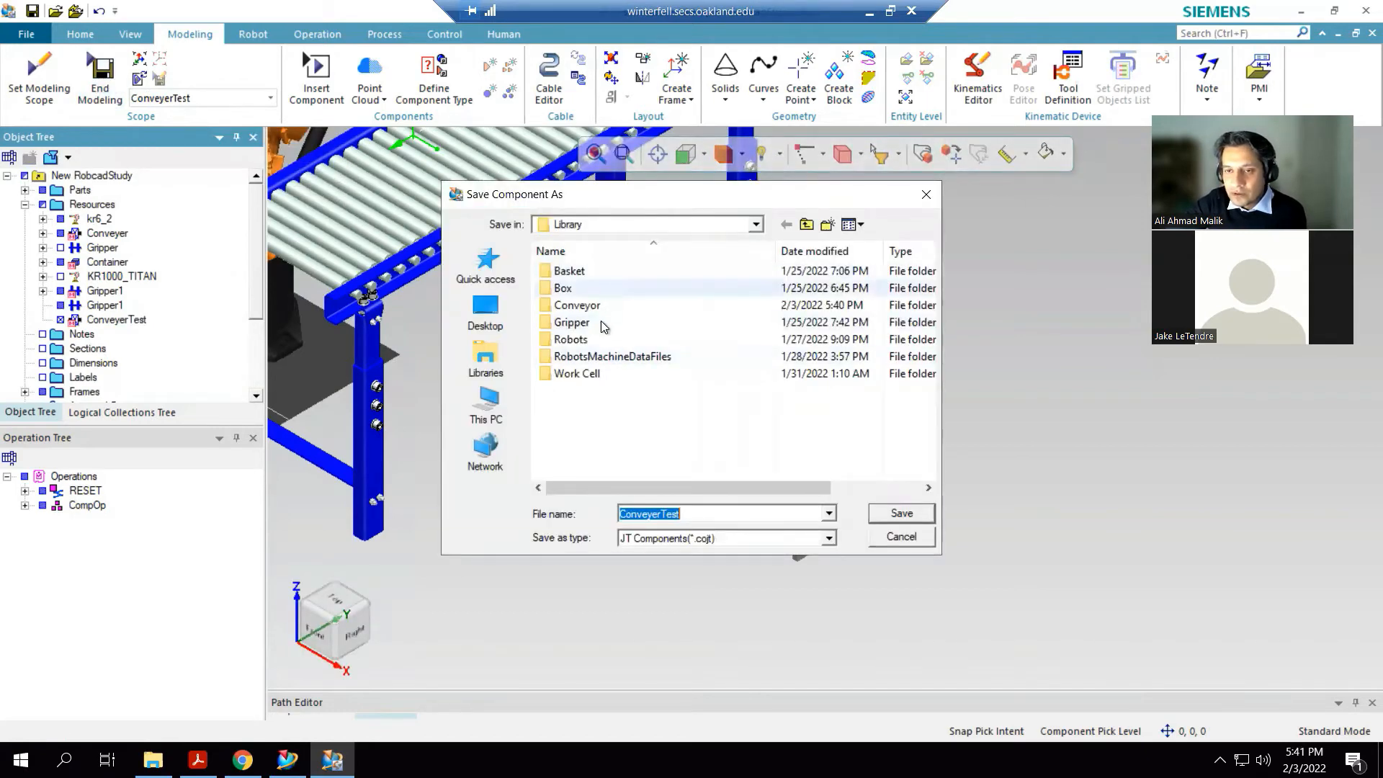
pyautogui.doubleClick(592, 304)
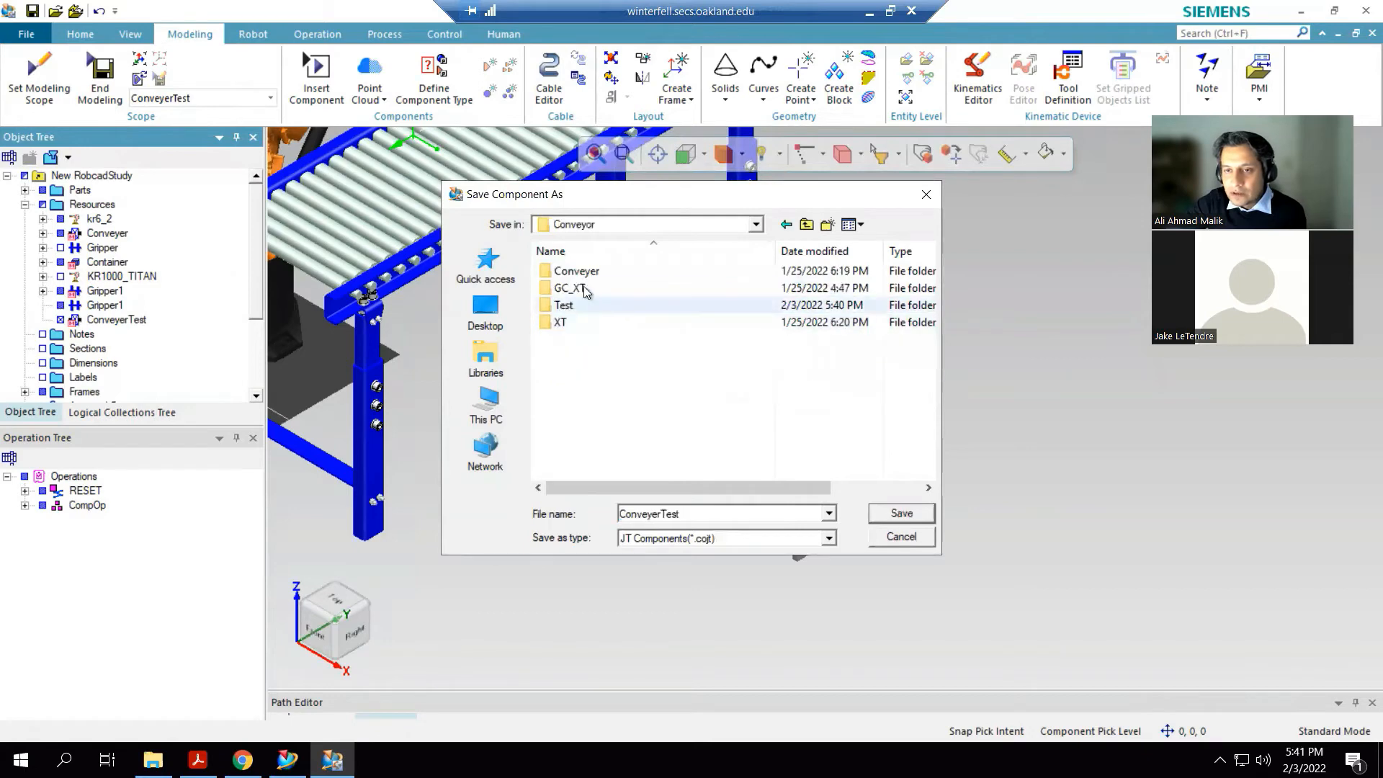
pyautogui.click(574, 309)
pyautogui.doubleClick(575, 309)
pyautogui.rightClick(606, 333)
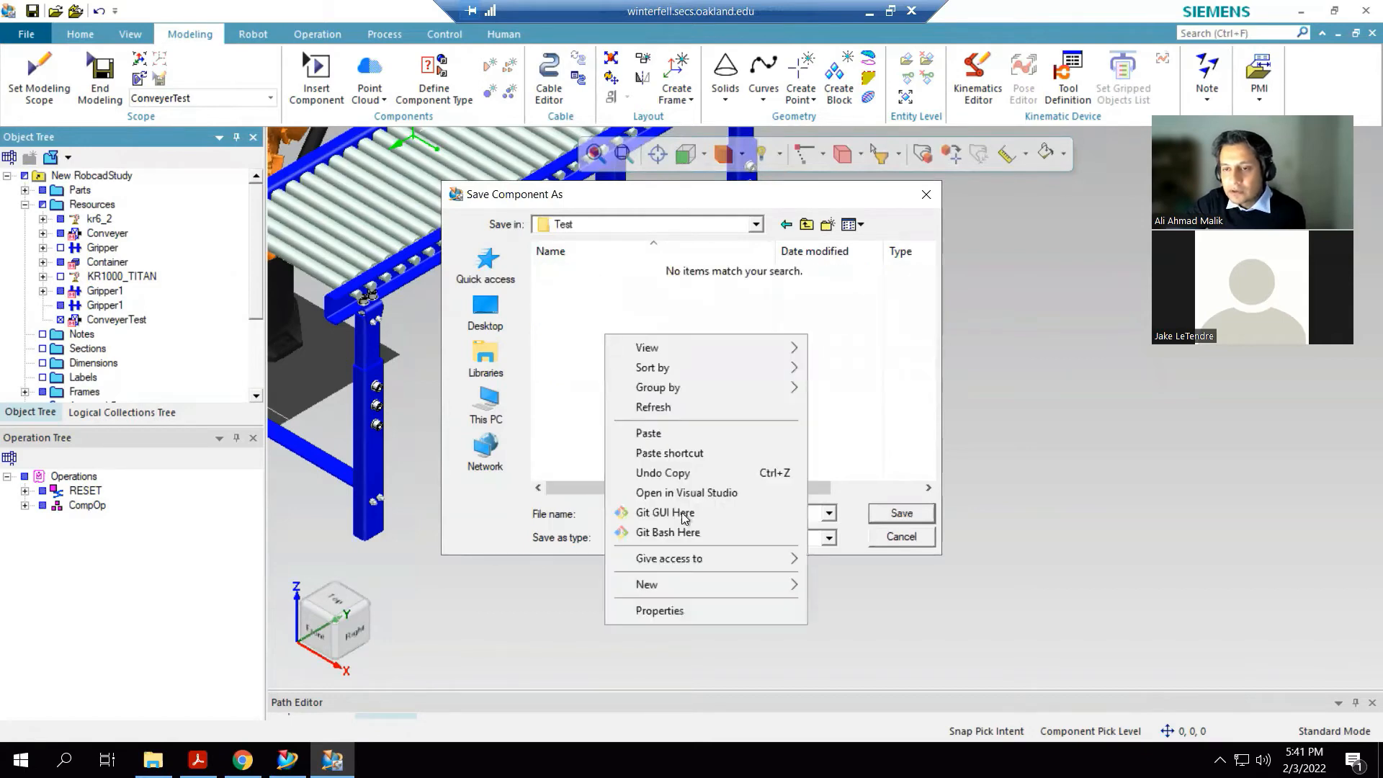
pyautogui.click(735, 225)
pyautogui.click(732, 227)
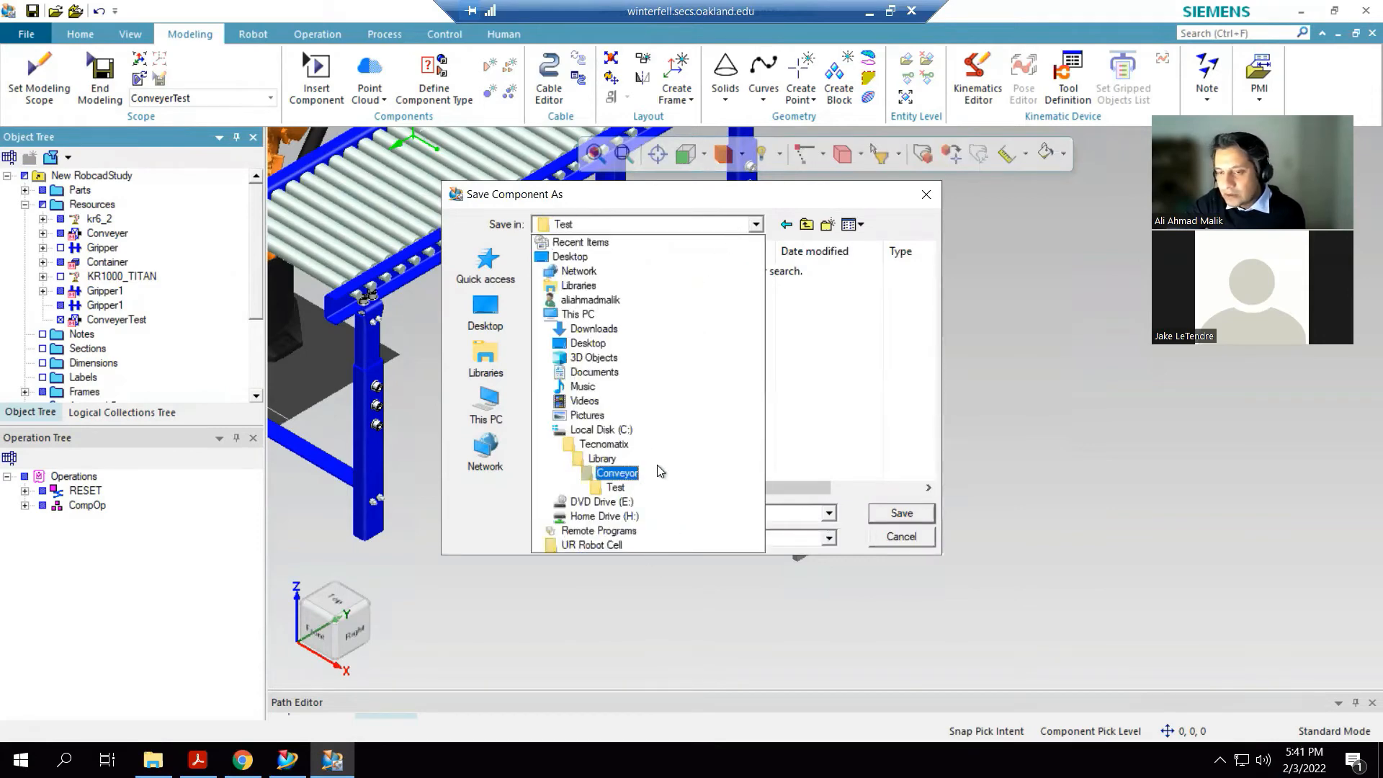
pyautogui.click(854, 361)
# - Create a folder named PS inside the Test folder while saving the component
pyautogui.rightClick(638, 320)
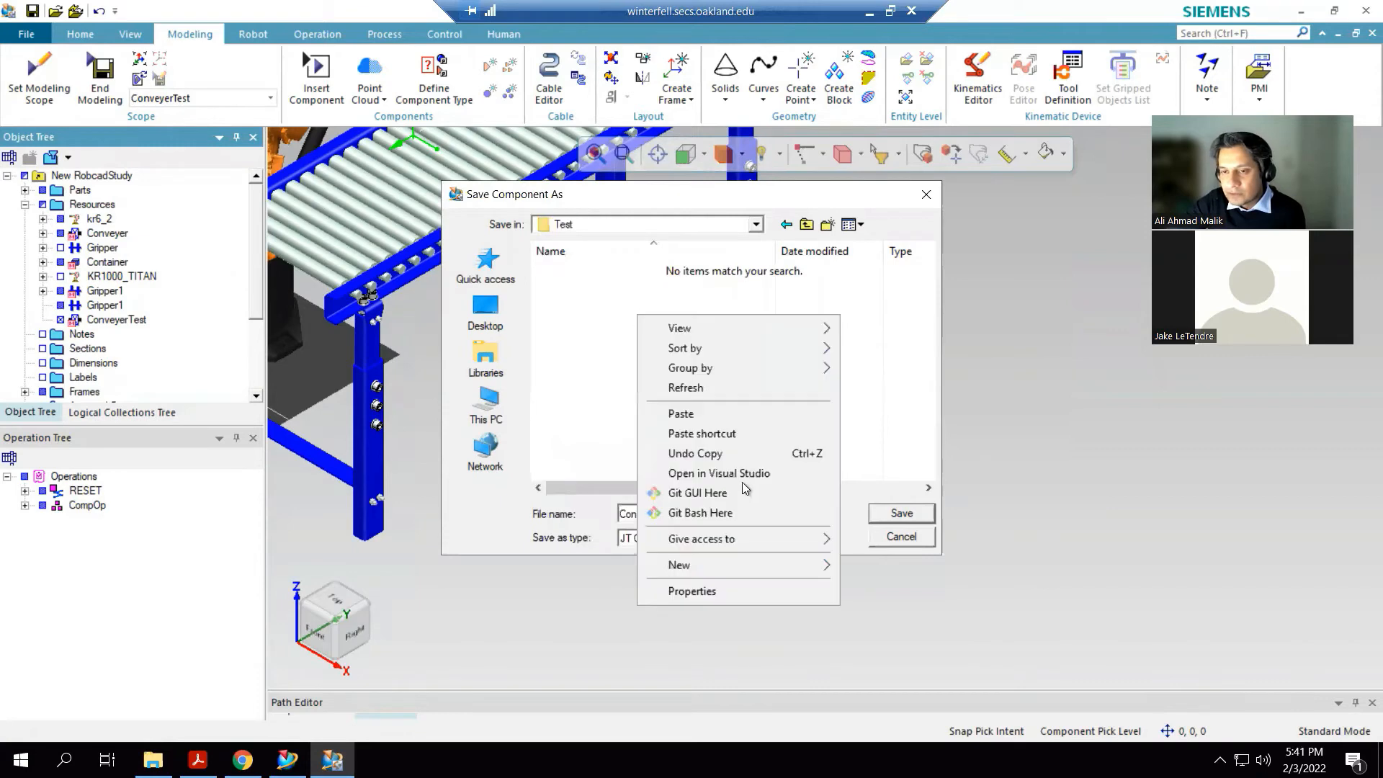
pyautogui.moveTo(762, 569)
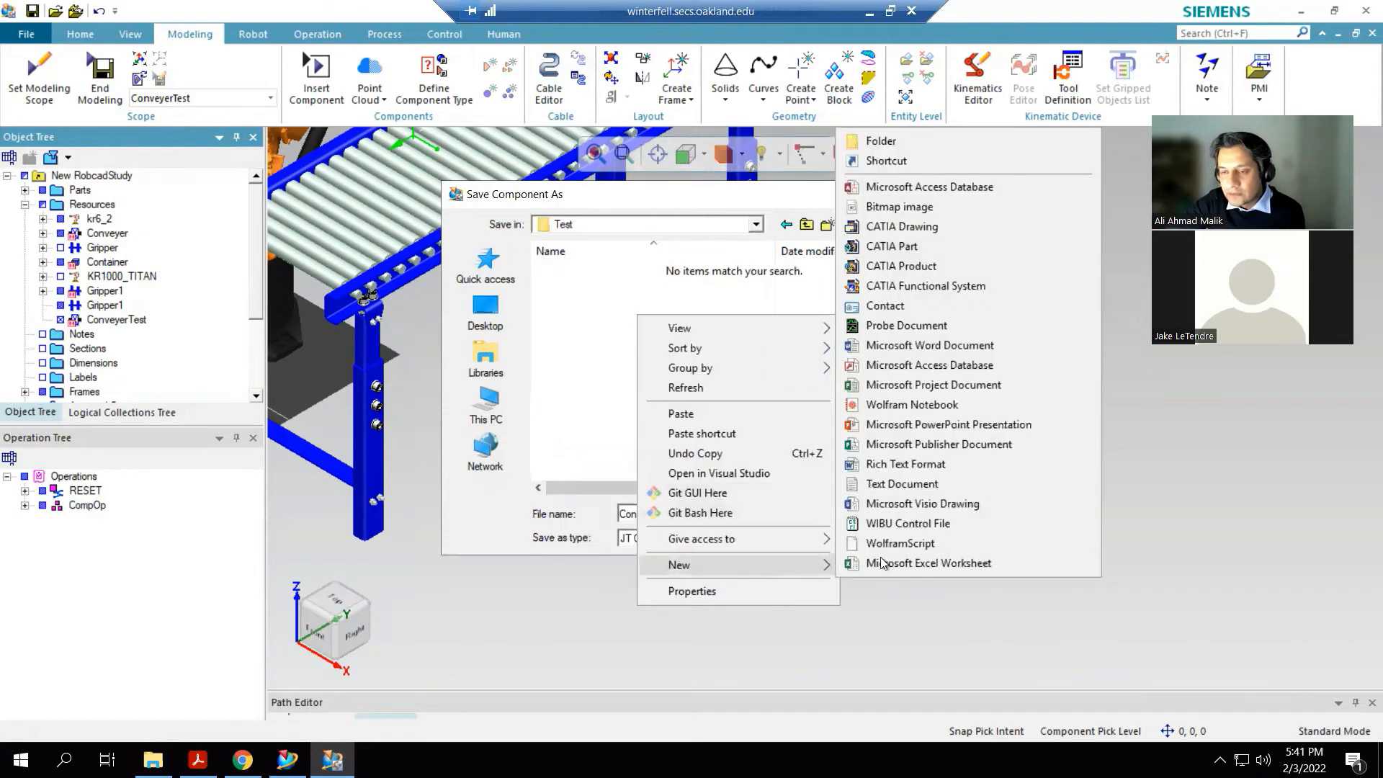
pyautogui.click(893, 143)
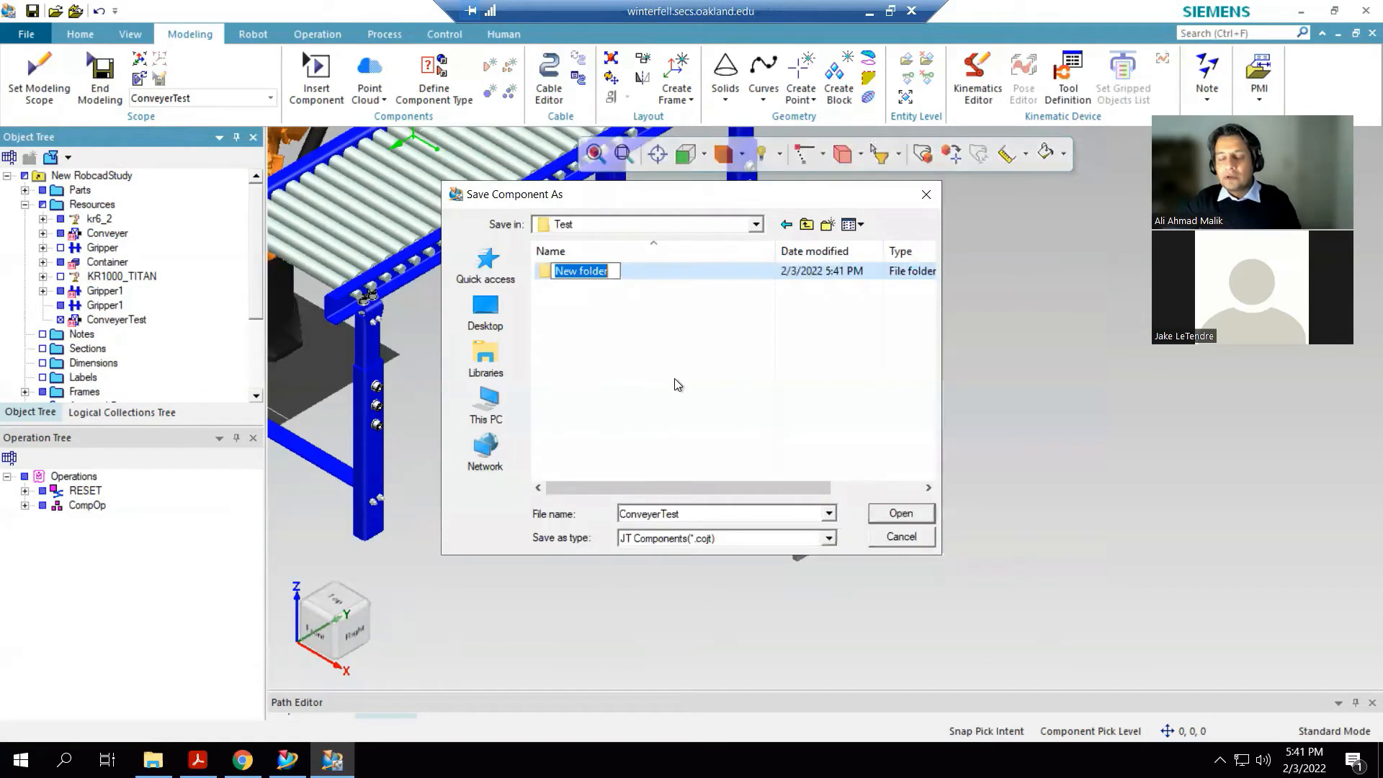
pyautogui.write('PS')
pyautogui.press('Return')
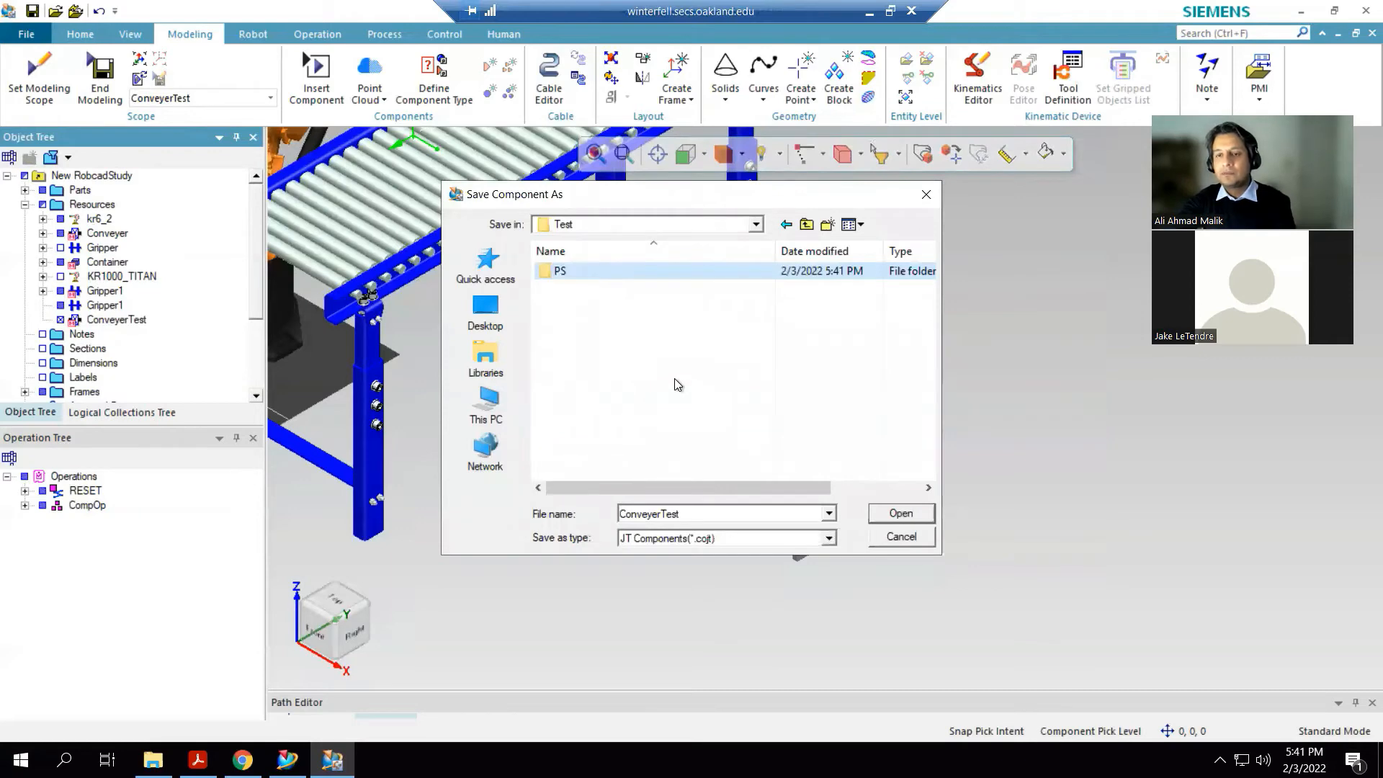
# - Save the ConveyerTest component as a JT component inside the new PS folder
pyautogui.press('Return')
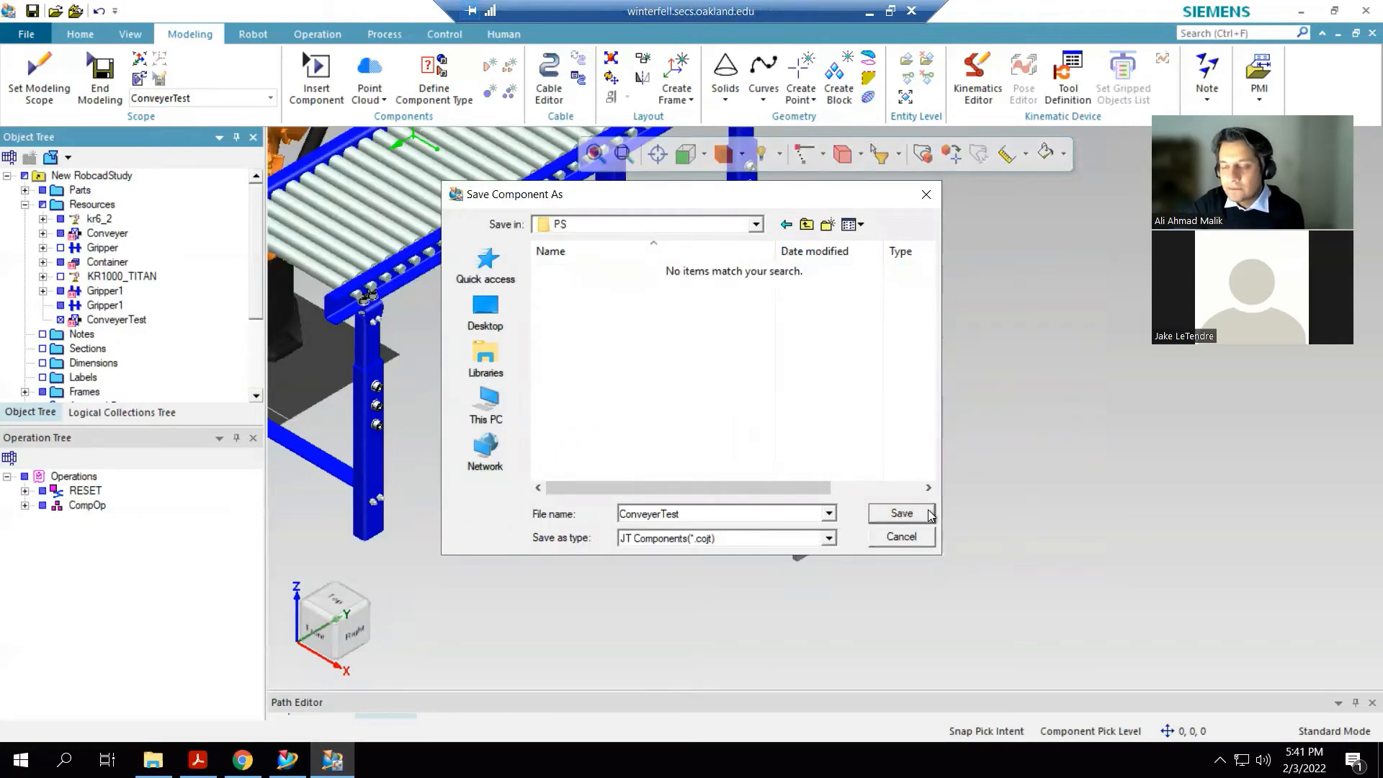
pyautogui.click(909, 513)
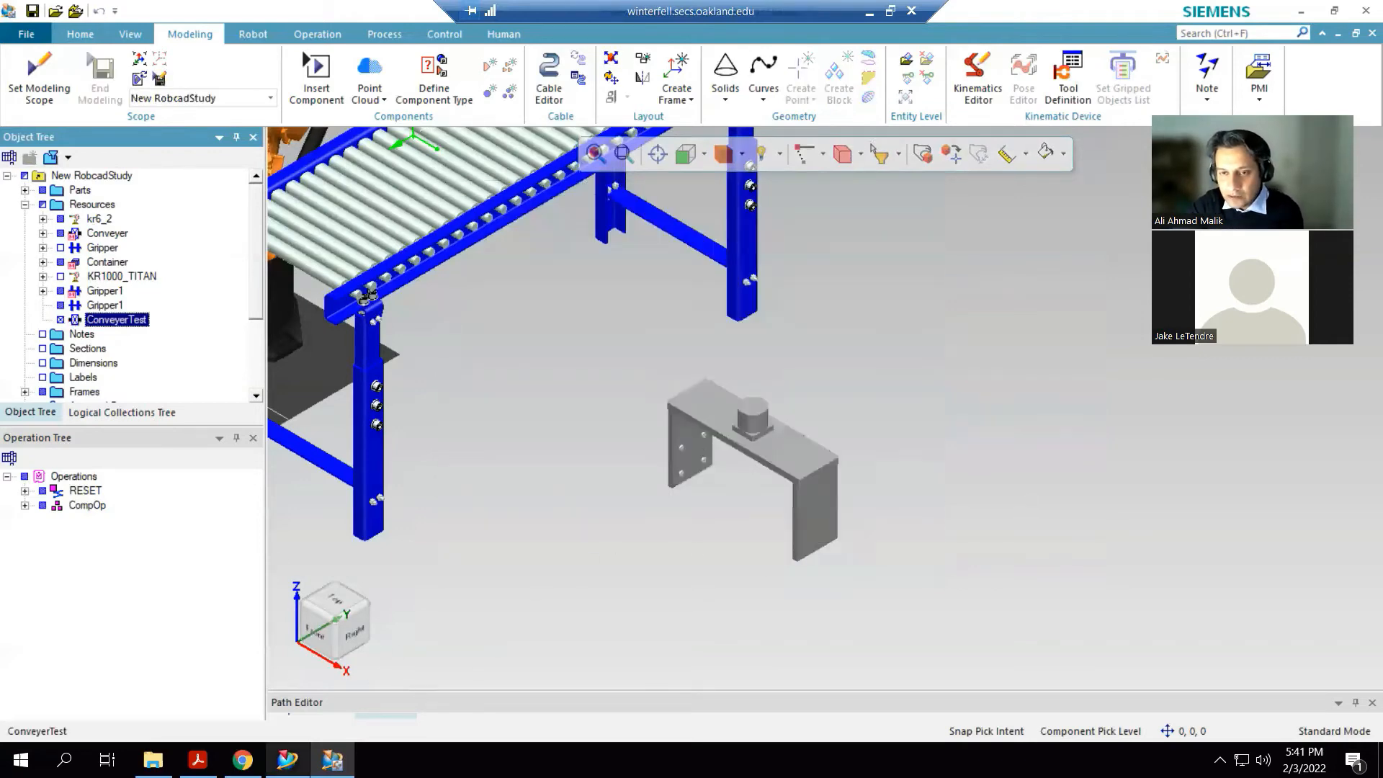
# - Switch to NX and browse for a file to open in C:\Tecnomatix\Library\Conveyor\Test
pyautogui.click(287, 760)
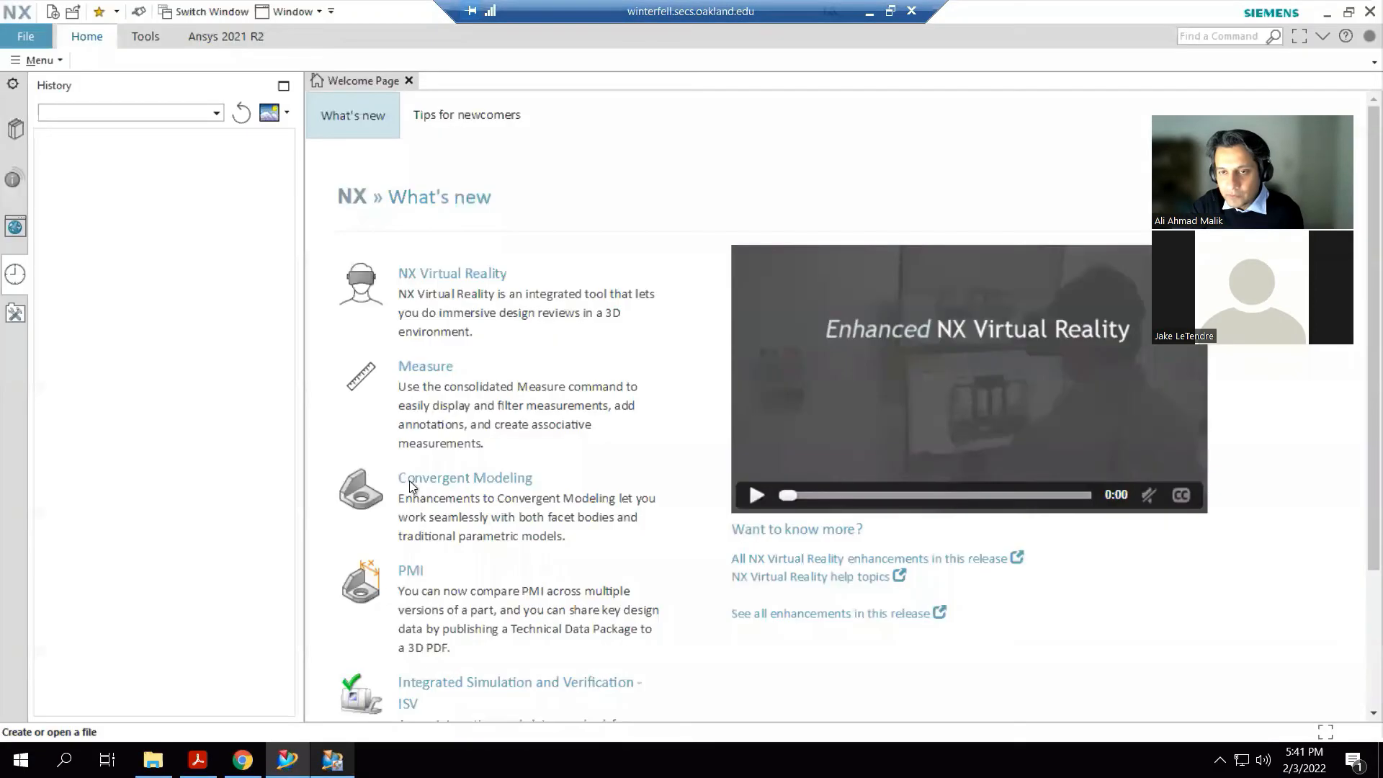
pyautogui.click(73, 13)
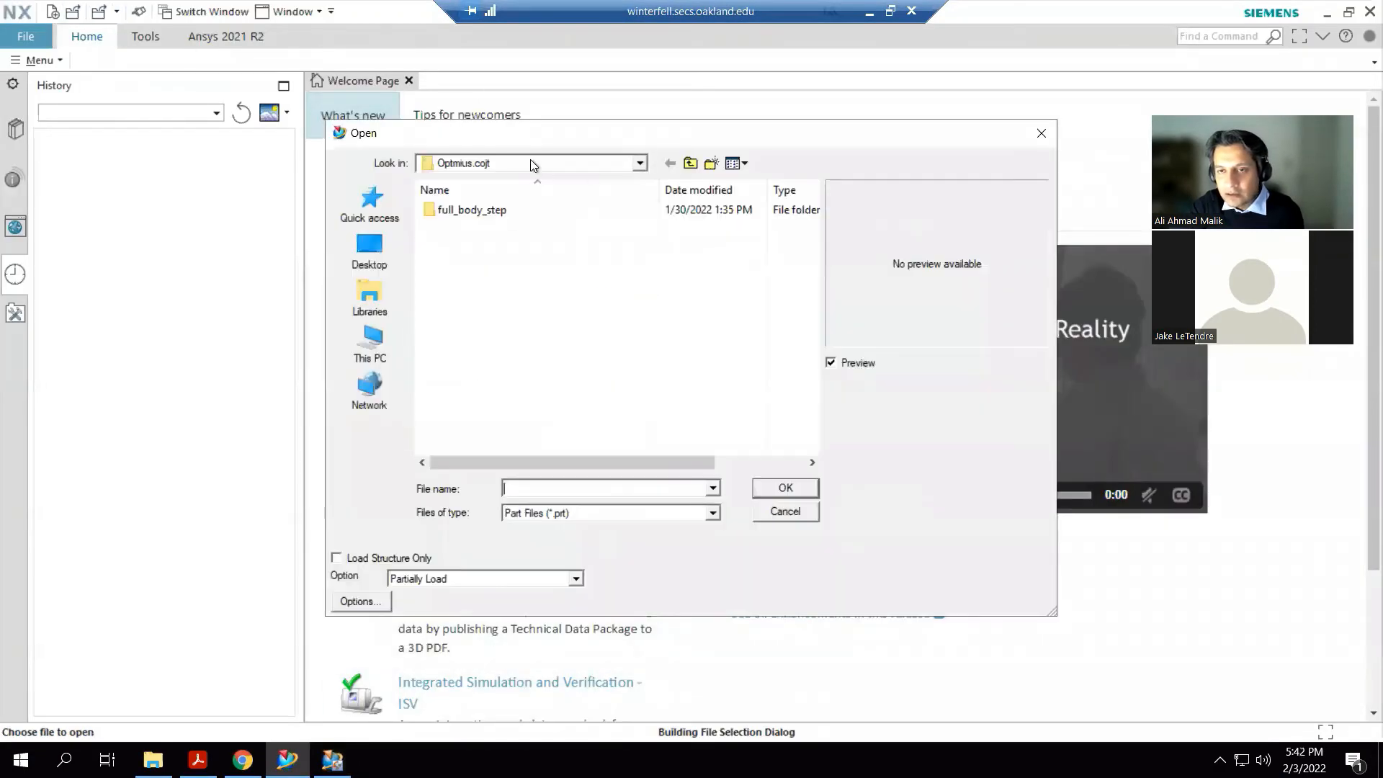
pyautogui.click(531, 163)
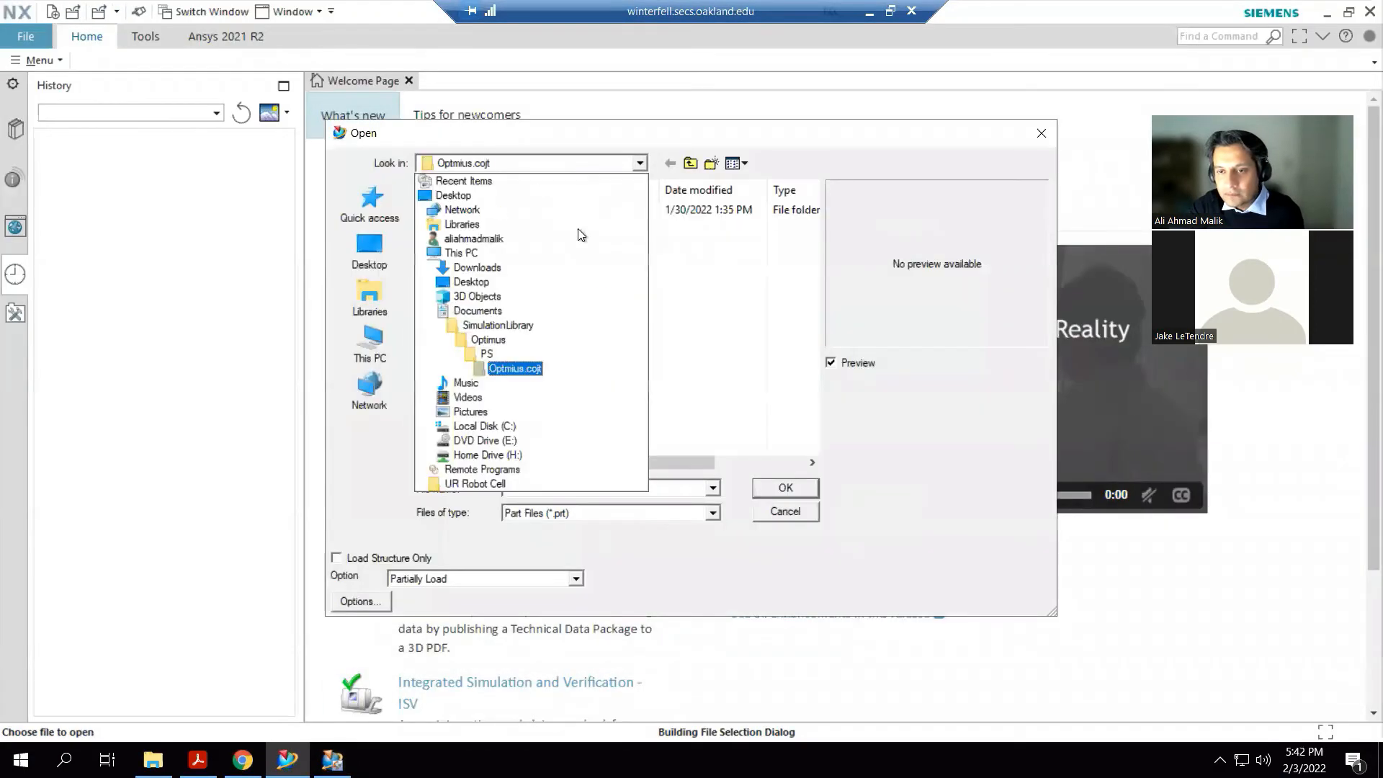
pyautogui.click(554, 428)
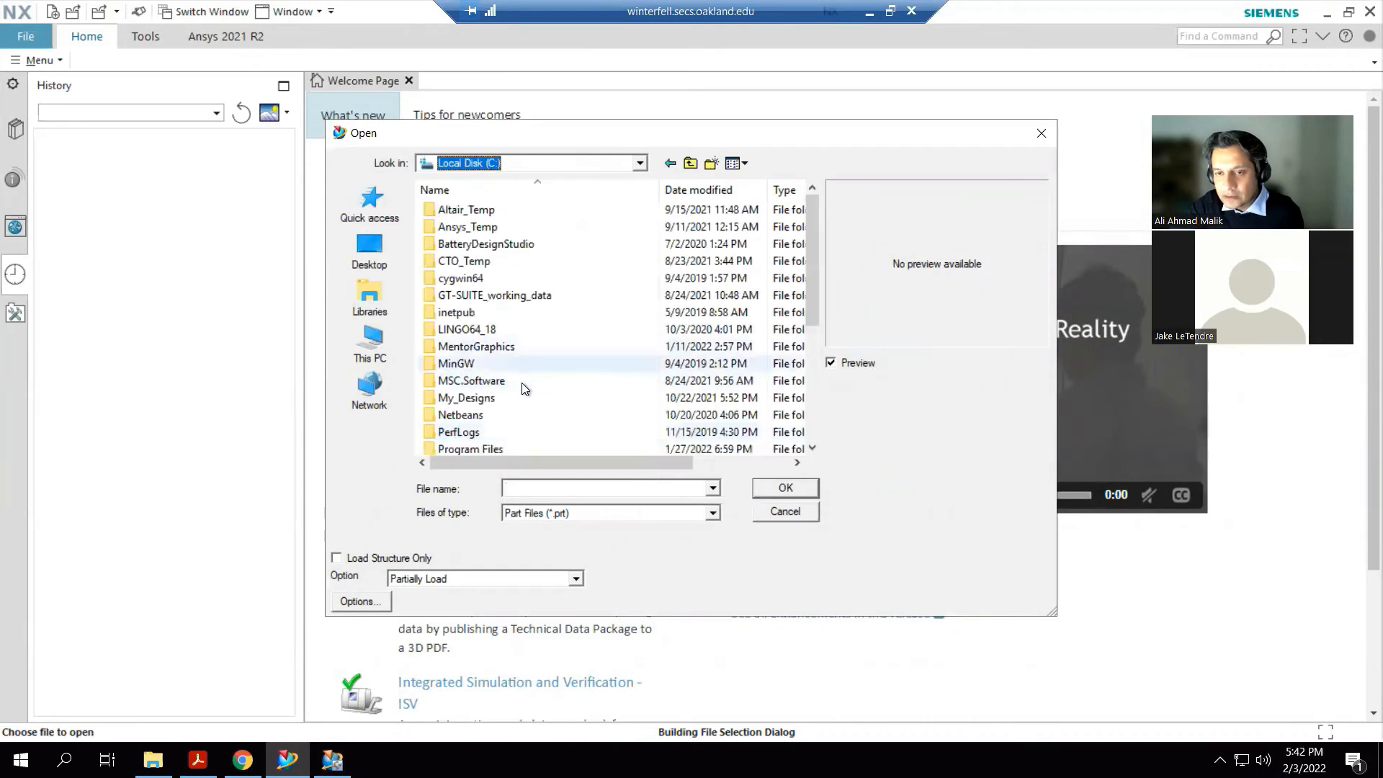
pyautogui.scroll(-4, 505, 374)
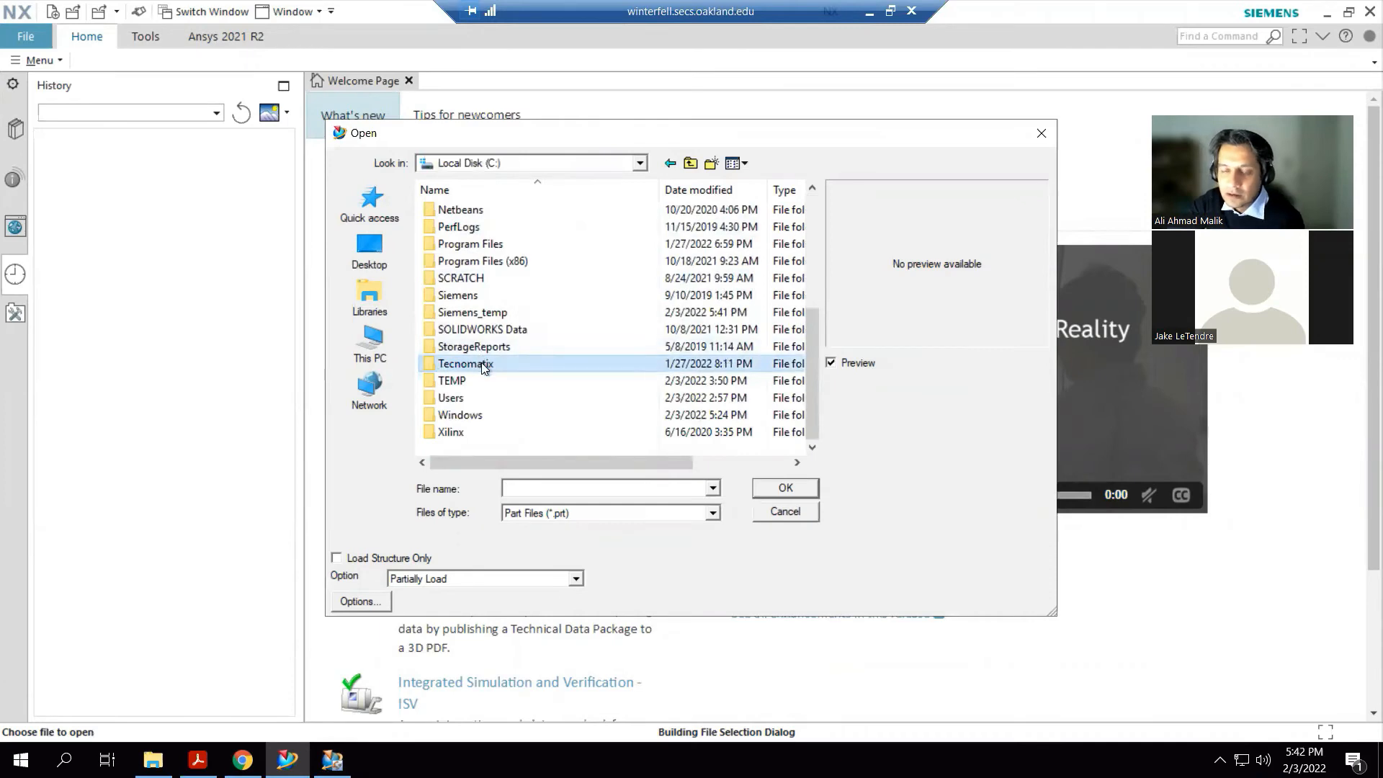
pyautogui.doubleClick(465, 364)
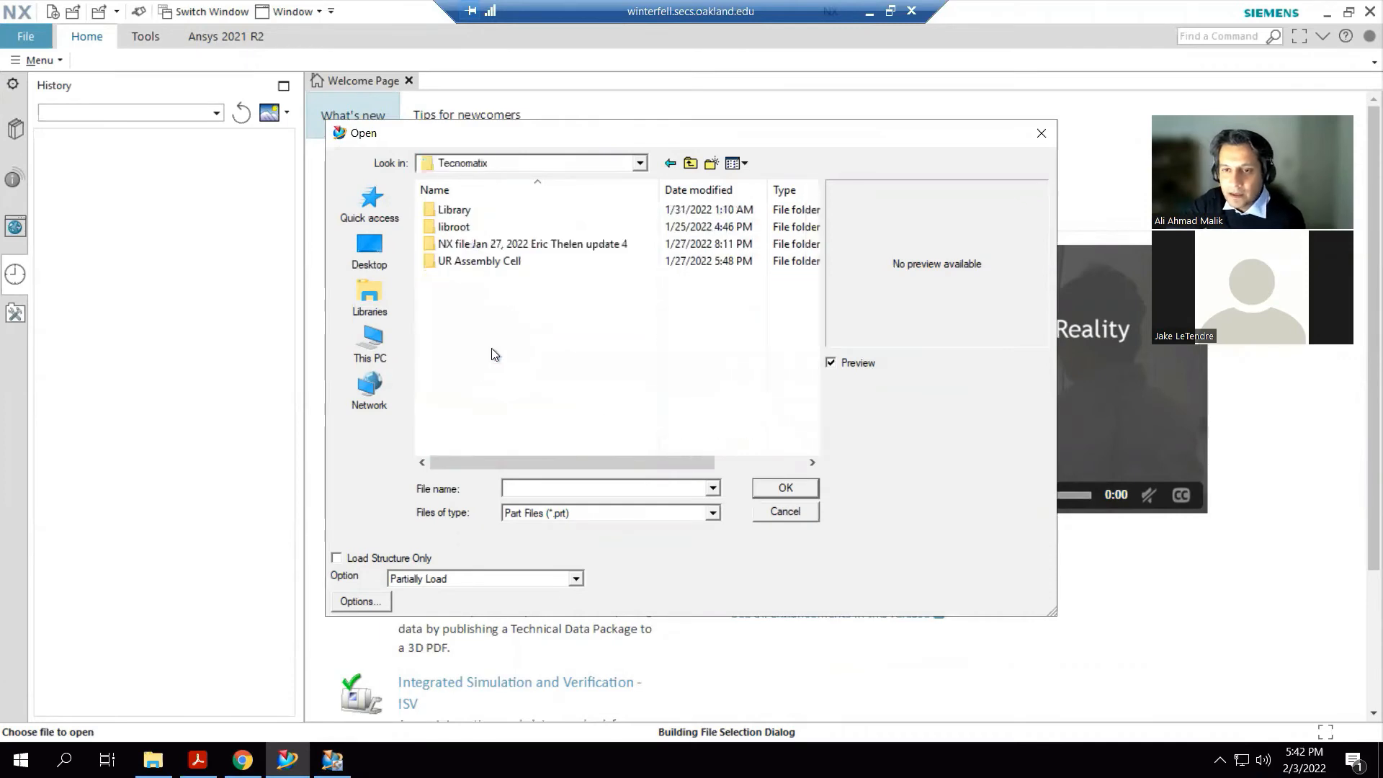
pyautogui.doubleClick(457, 210)
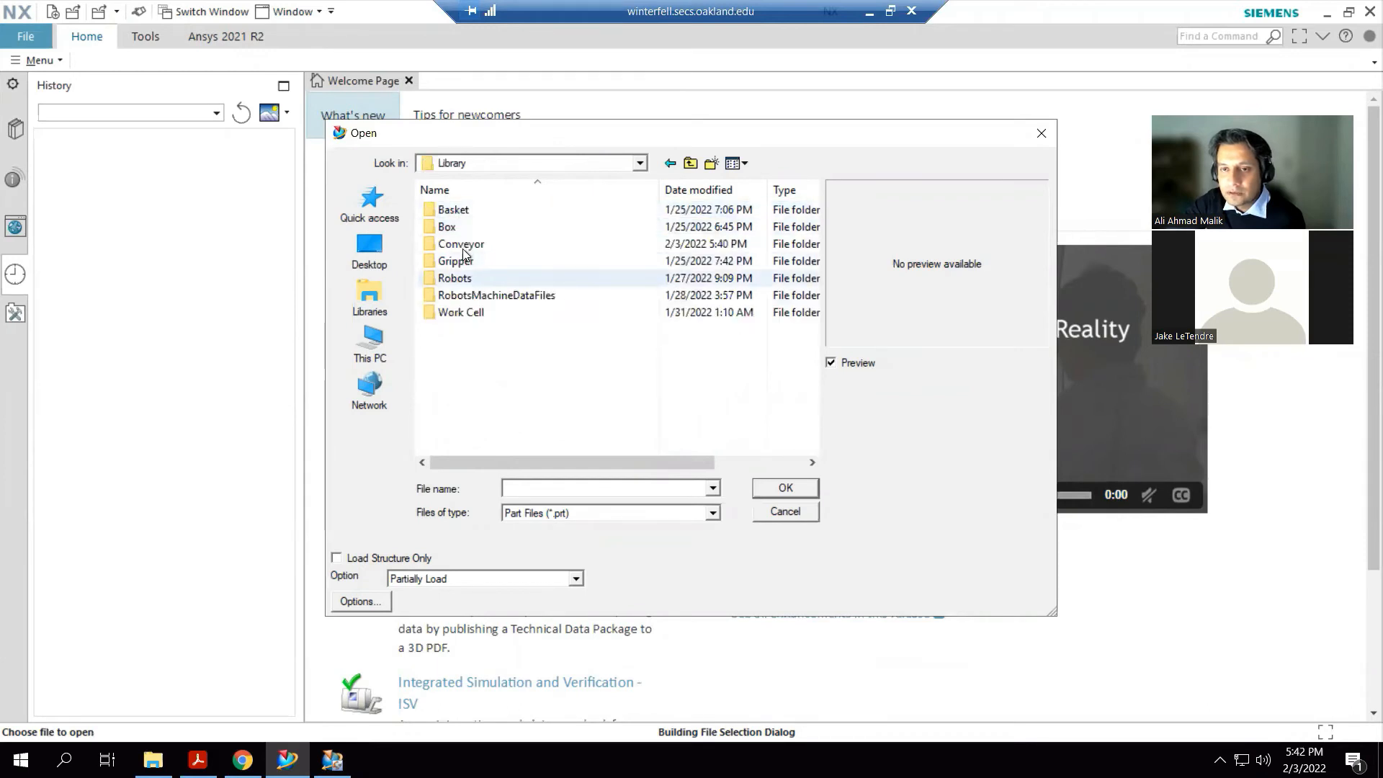
pyautogui.doubleClick(454, 244)
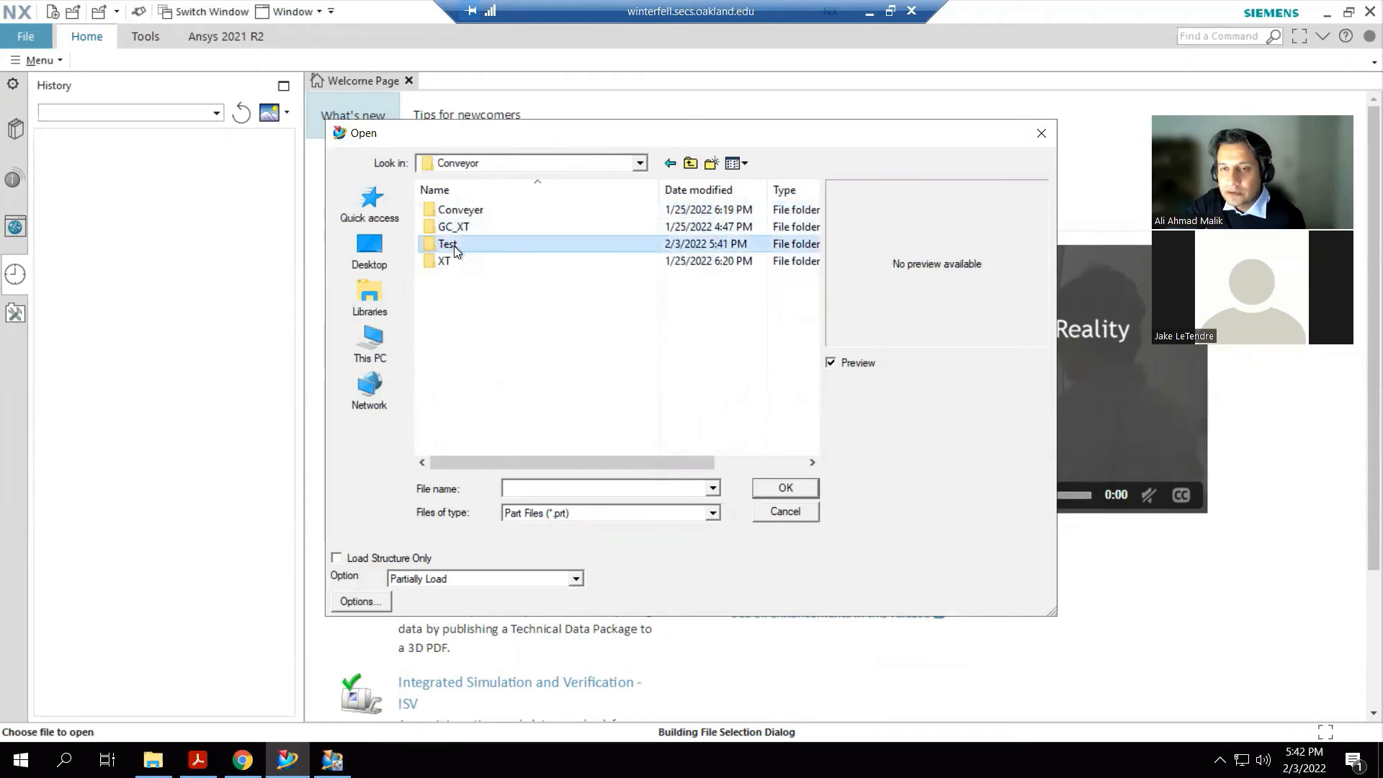
pyautogui.doubleClick(451, 243)
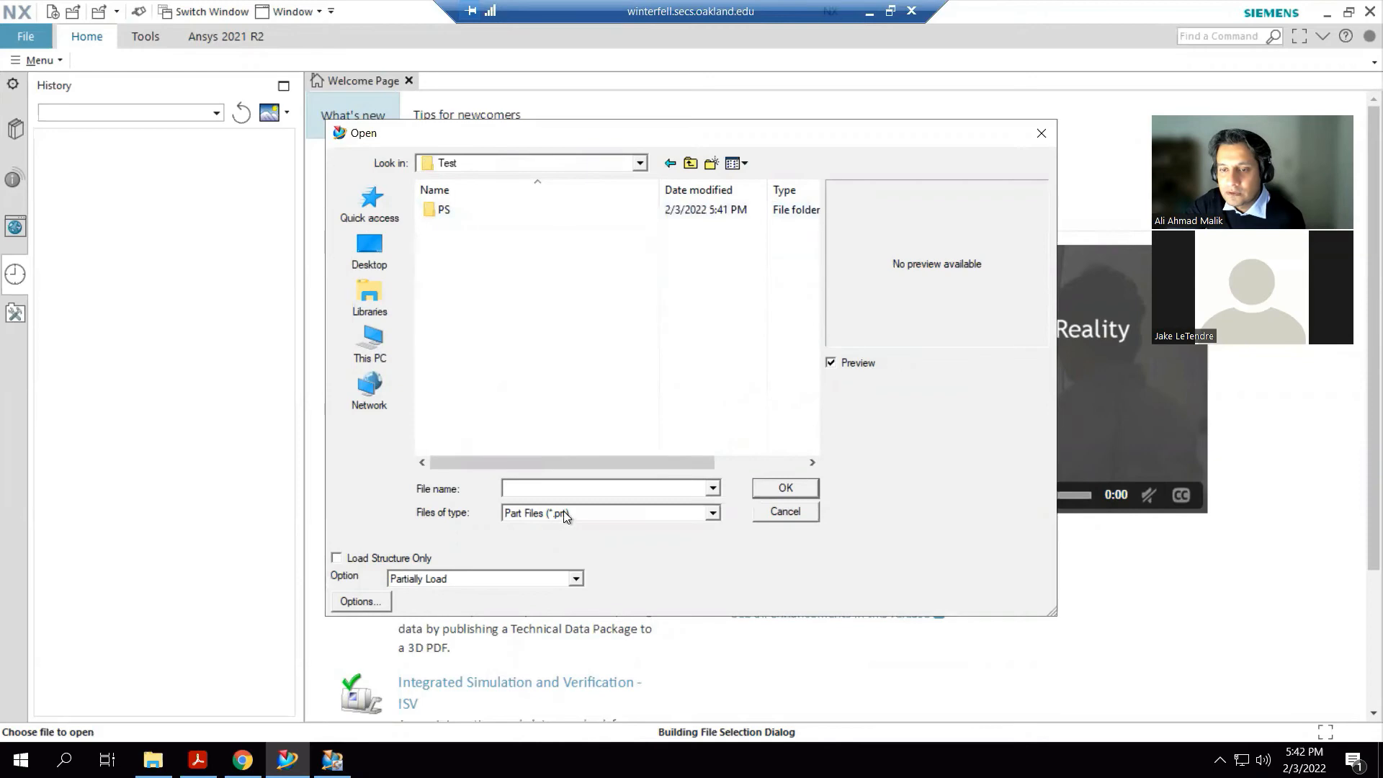
# - Change the file type filter and open the Gravity Conveyor STEP file
pyautogui.click(564, 511)
pyautogui.click(561, 497)
pyautogui.doubleClick(448, 228)
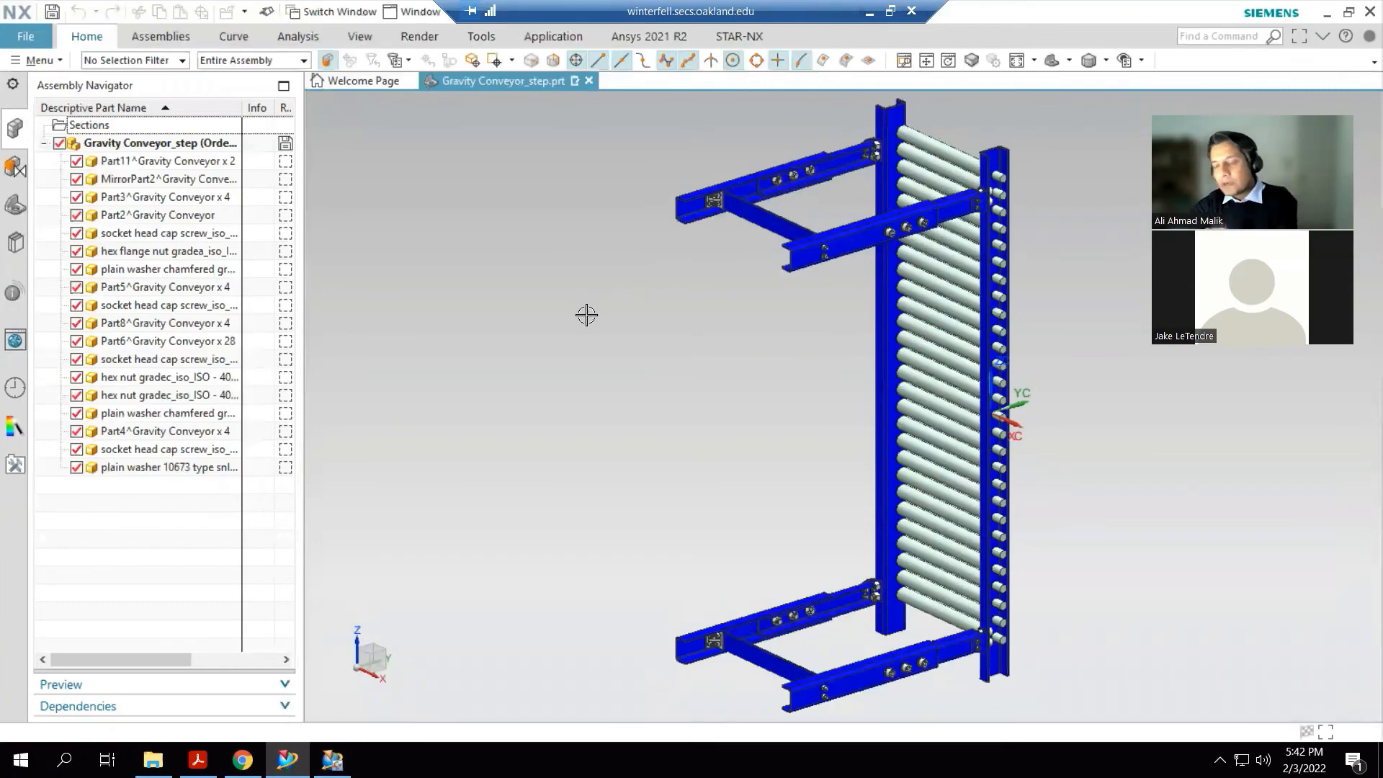
# - Start a JT export of the Gravity Conveyor assembly
pyautogui.scroll(-2, 589, 314)
pyautogui.scroll(1, 688, 241)
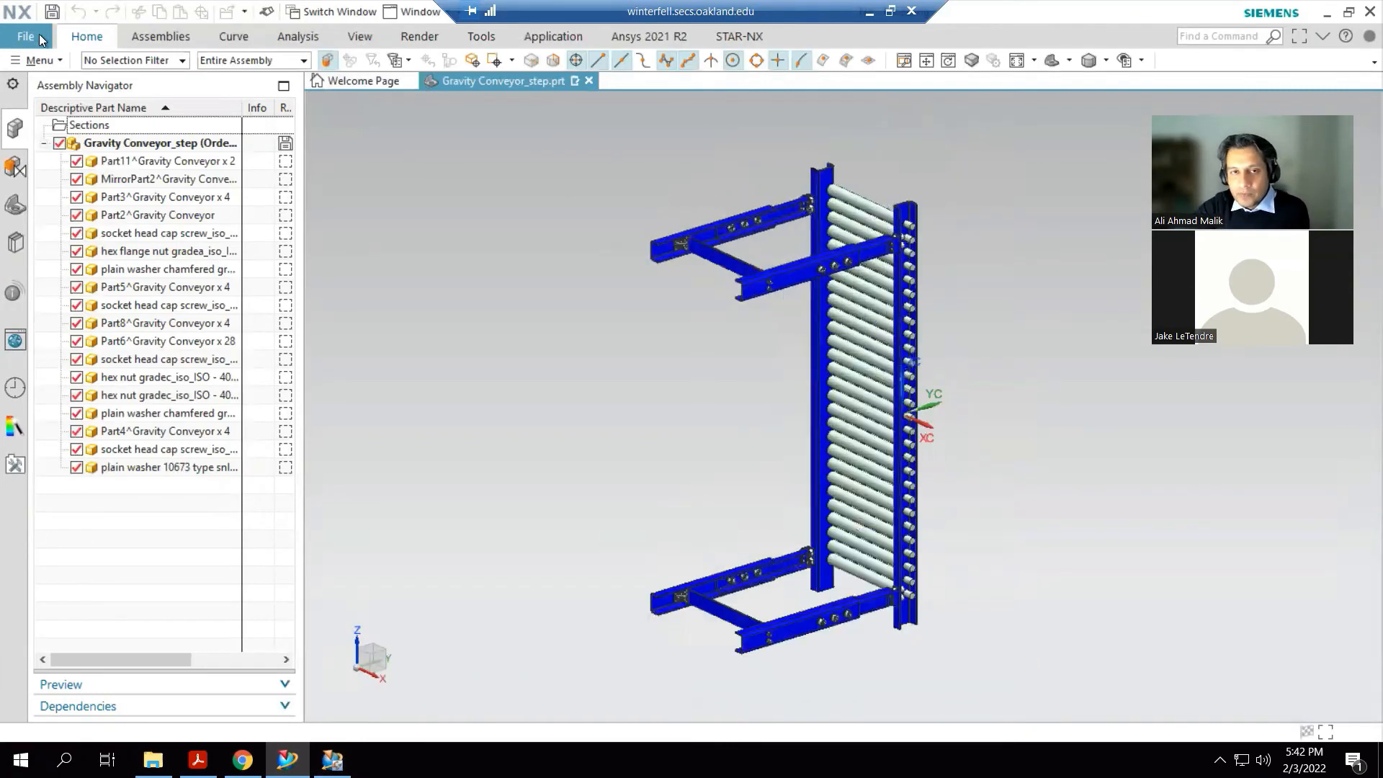
pyautogui.click(40, 40)
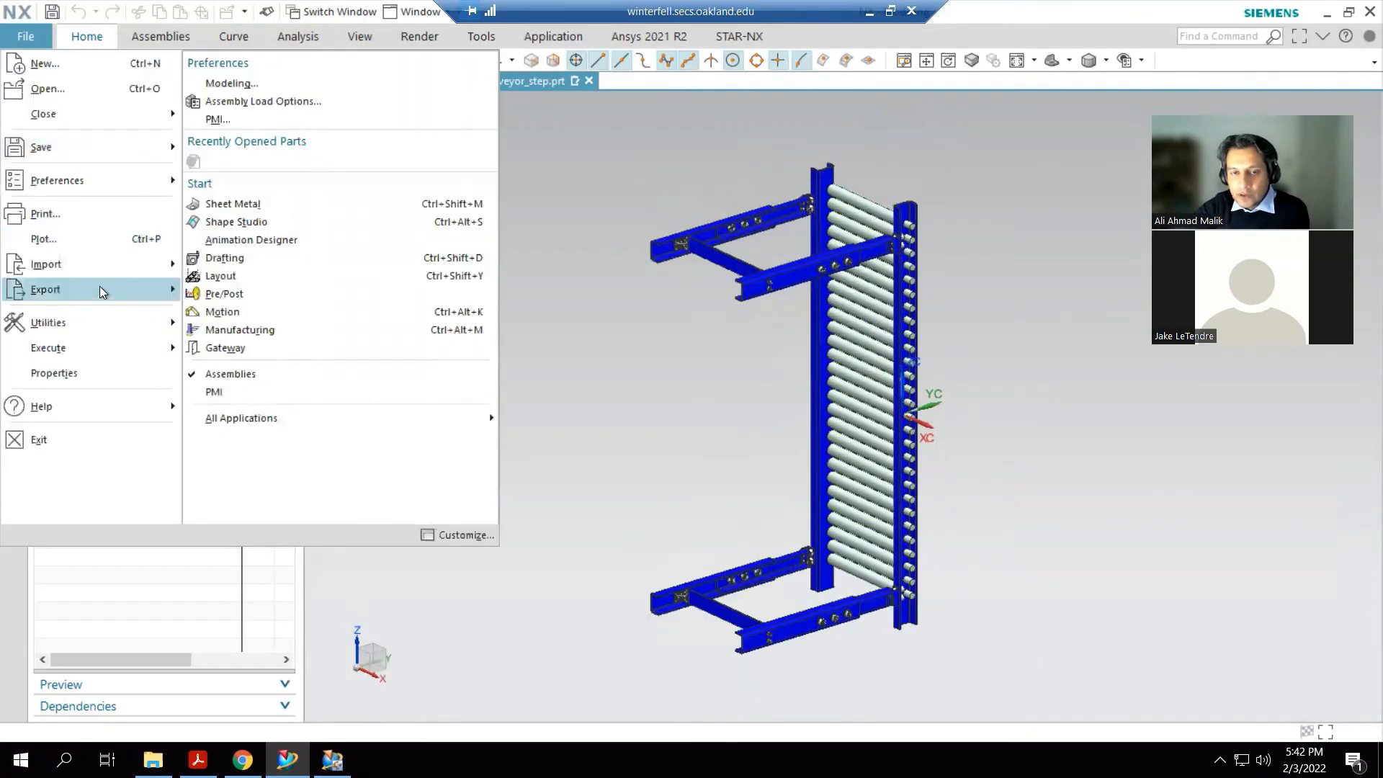
pyautogui.moveTo(102, 290)
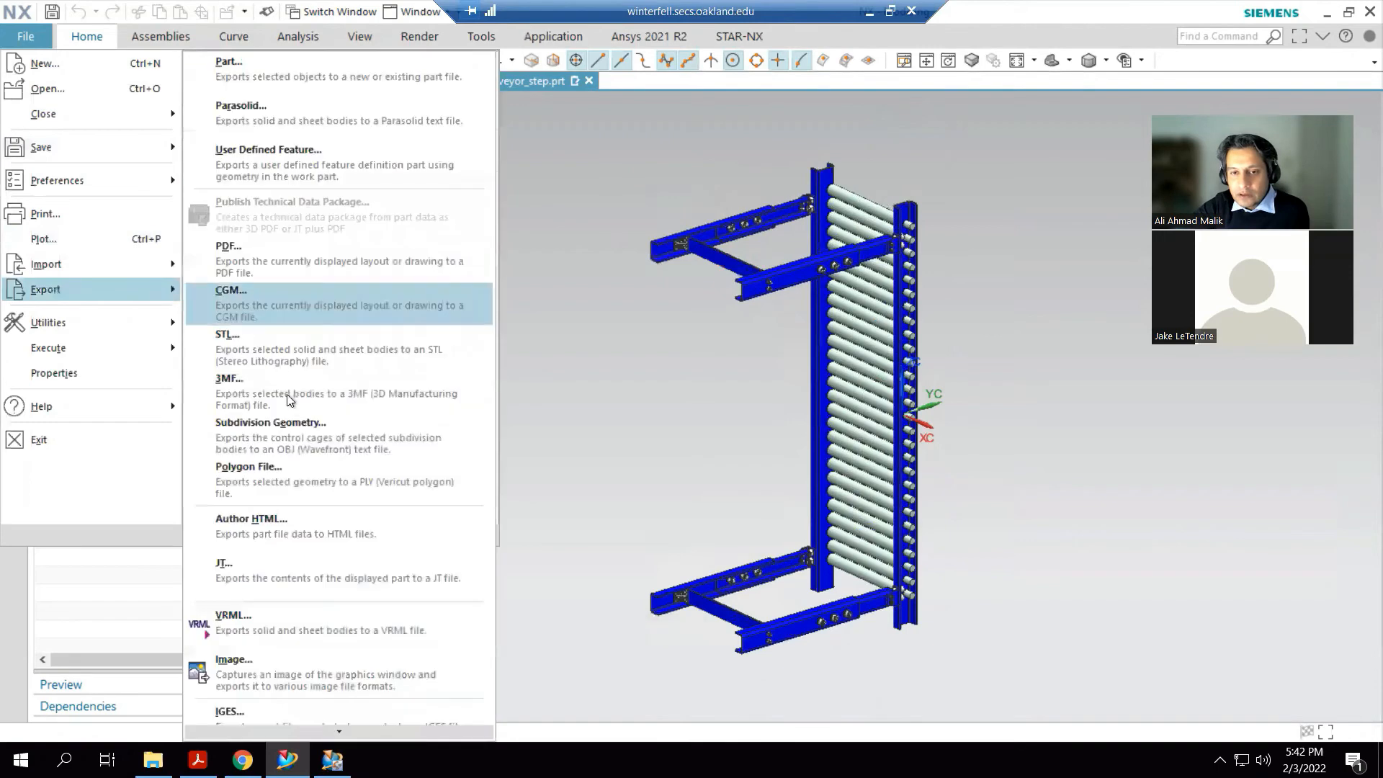
pyautogui.click(271, 577)
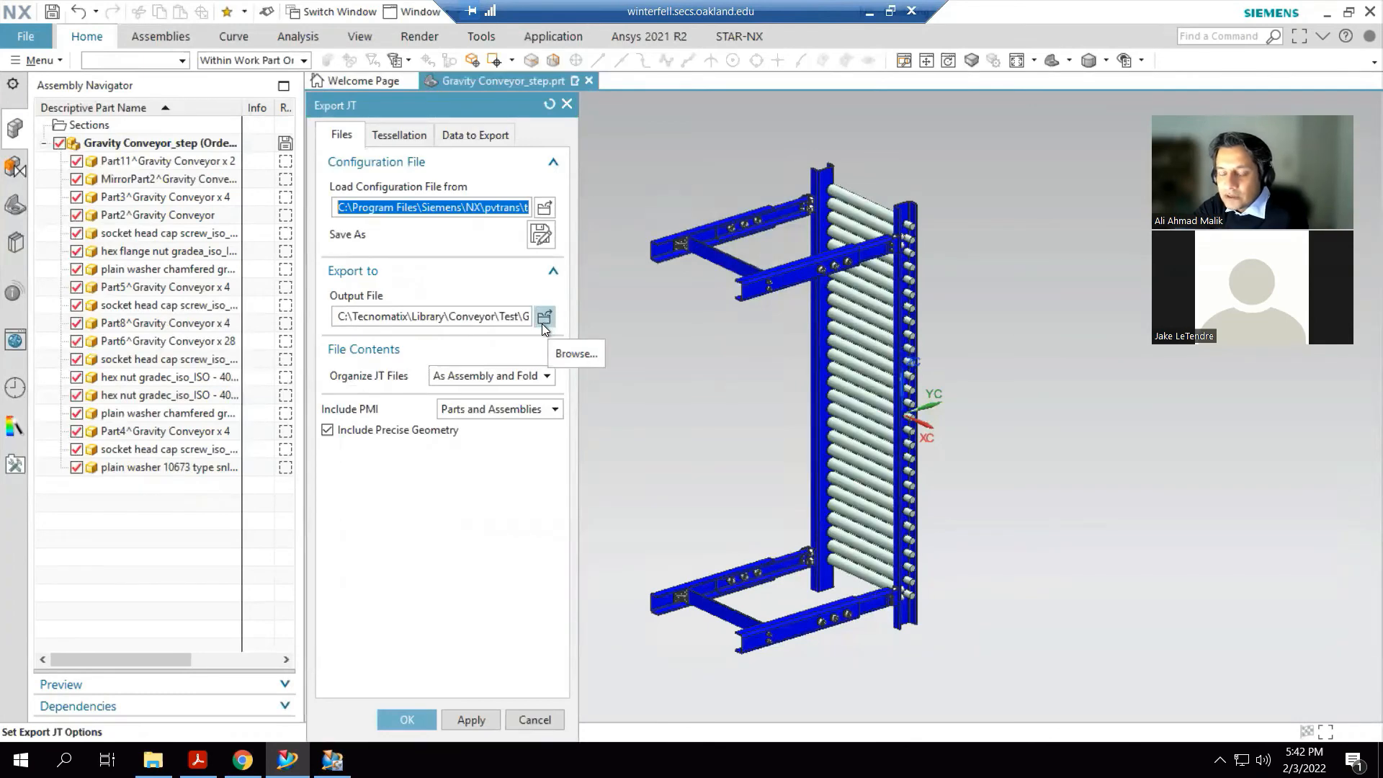
# - Set ConveyerTest.jt in Test\PS\ConveyerTest.cojt as the output file, accept replacing it, and run the JT export
pyautogui.click(542, 322)
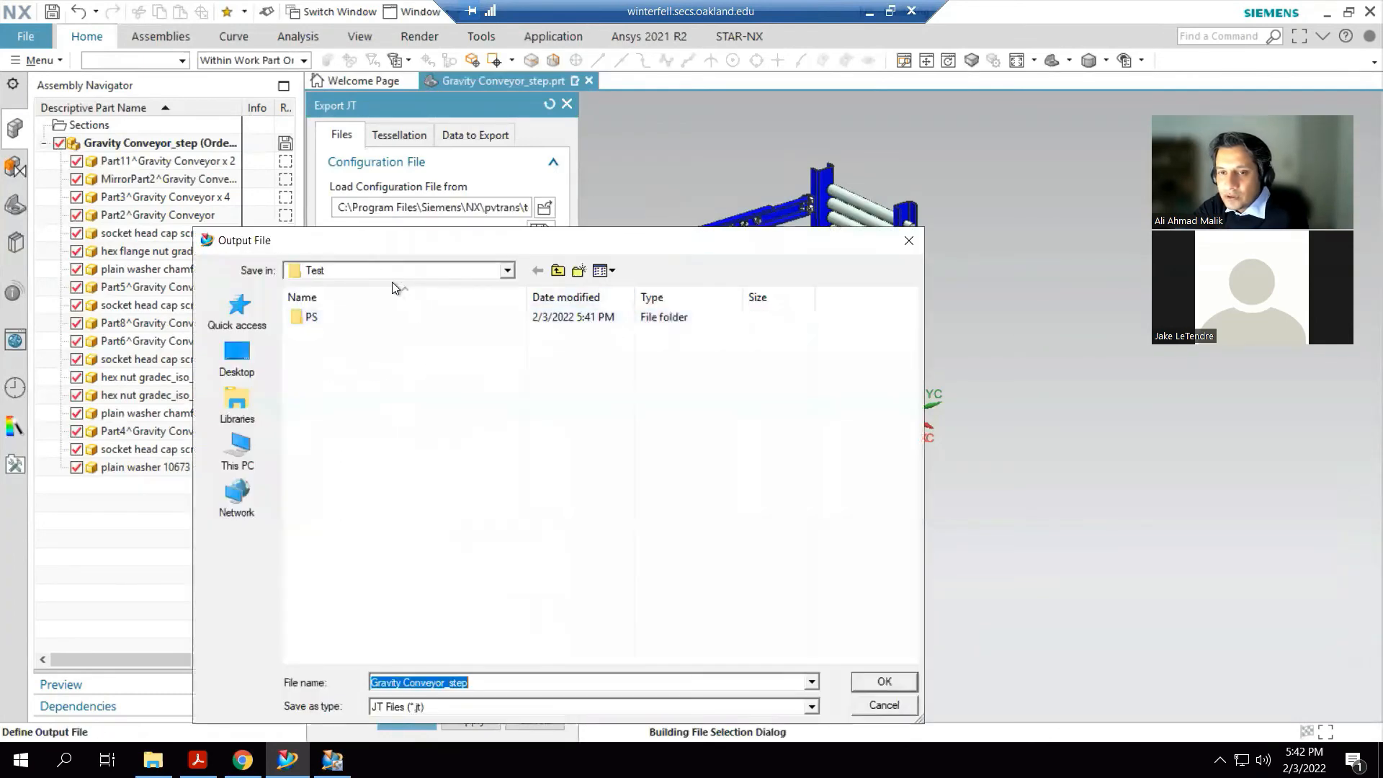
pyautogui.click(558, 271)
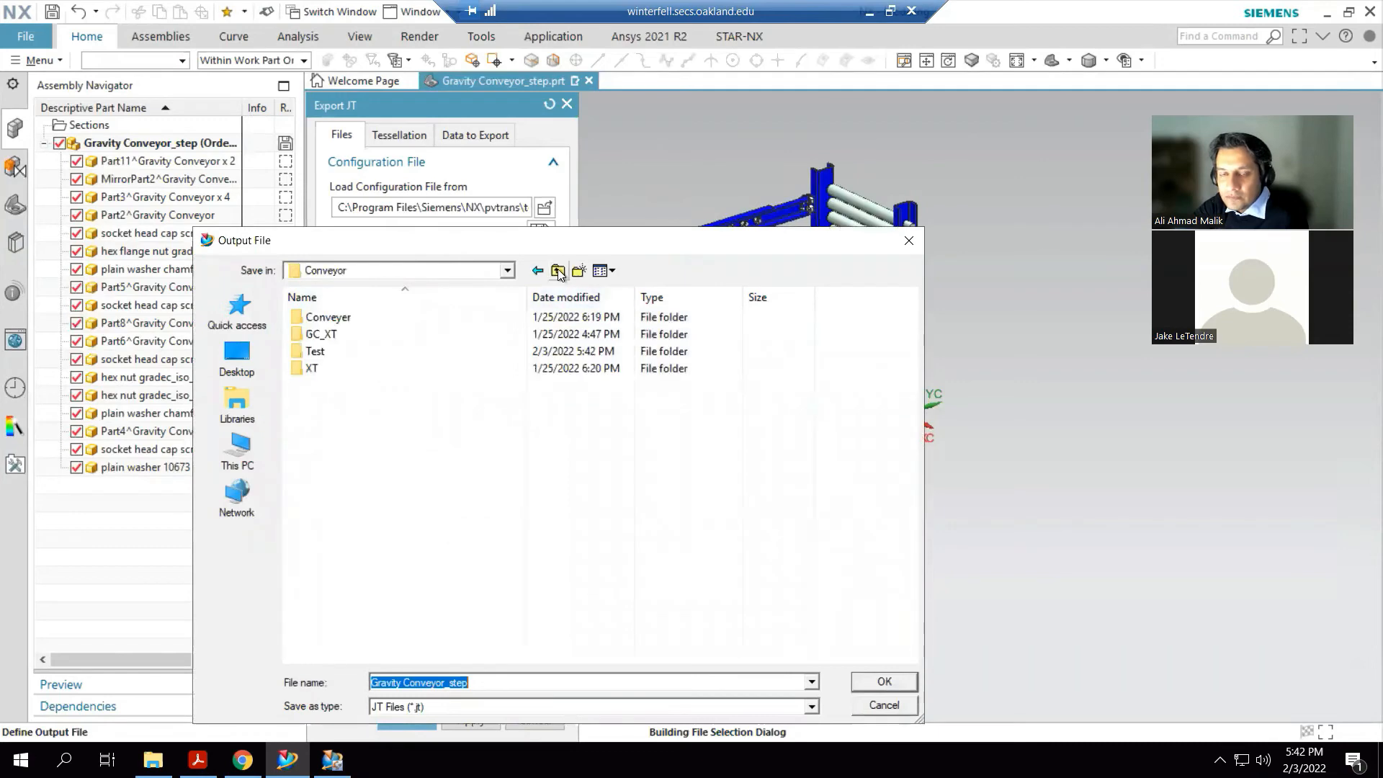
pyautogui.click(558, 271)
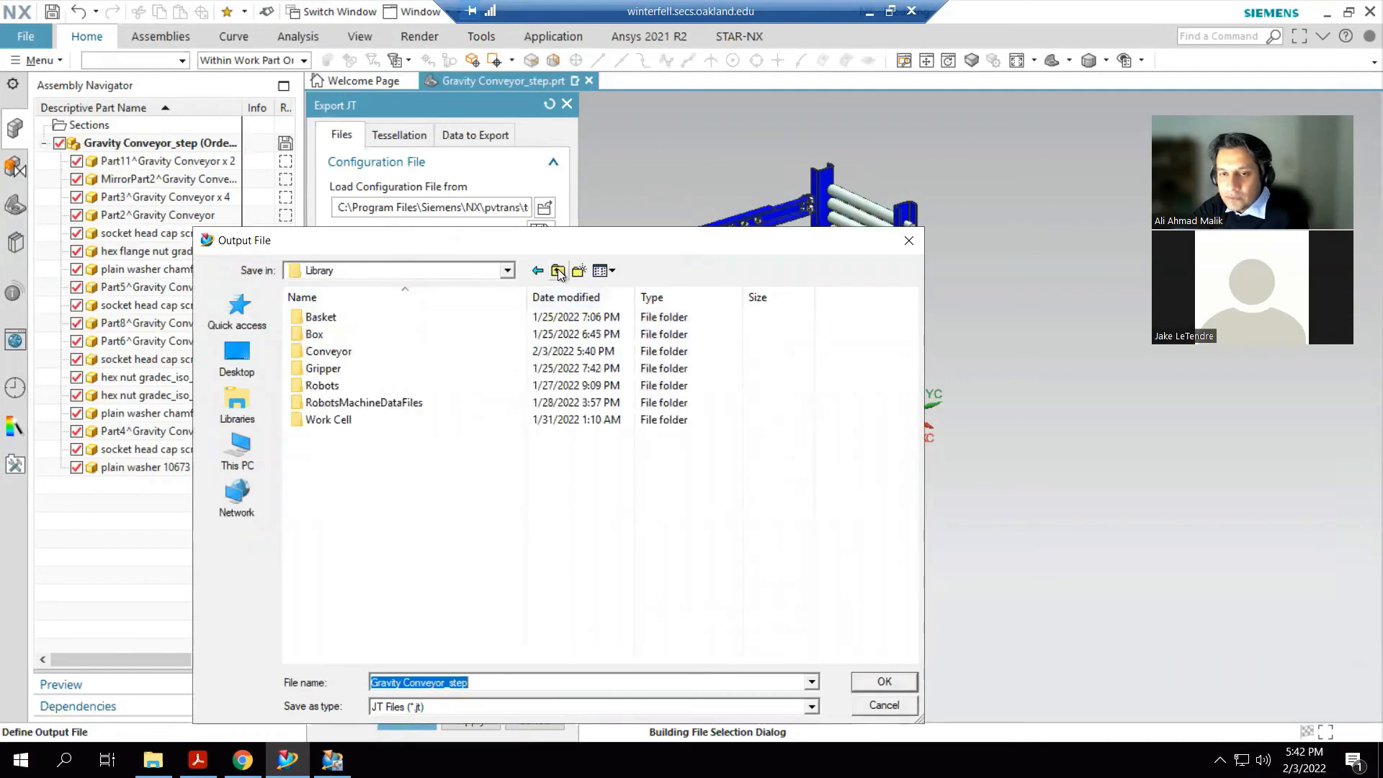
pyautogui.doubleClick(308, 352)
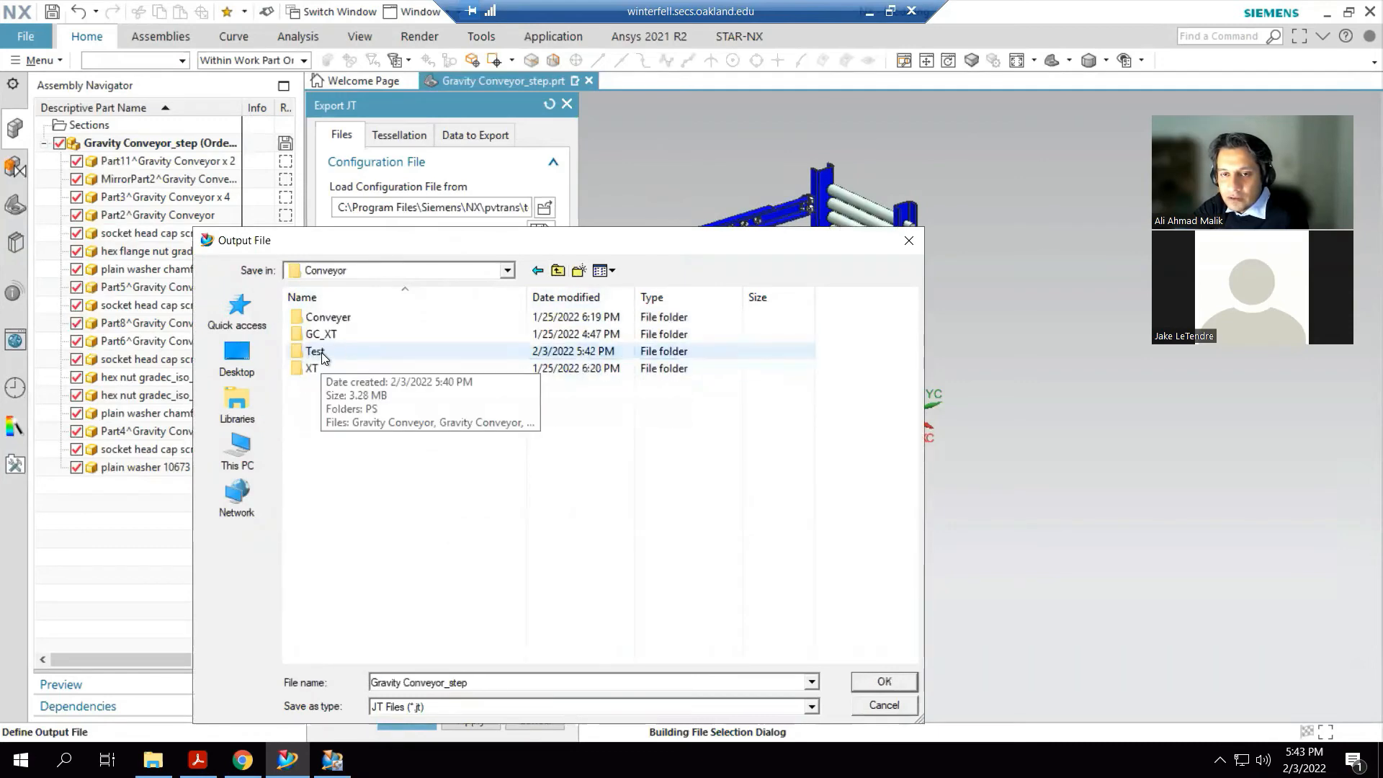
pyautogui.doubleClick(321, 355)
pyautogui.doubleClick(317, 321)
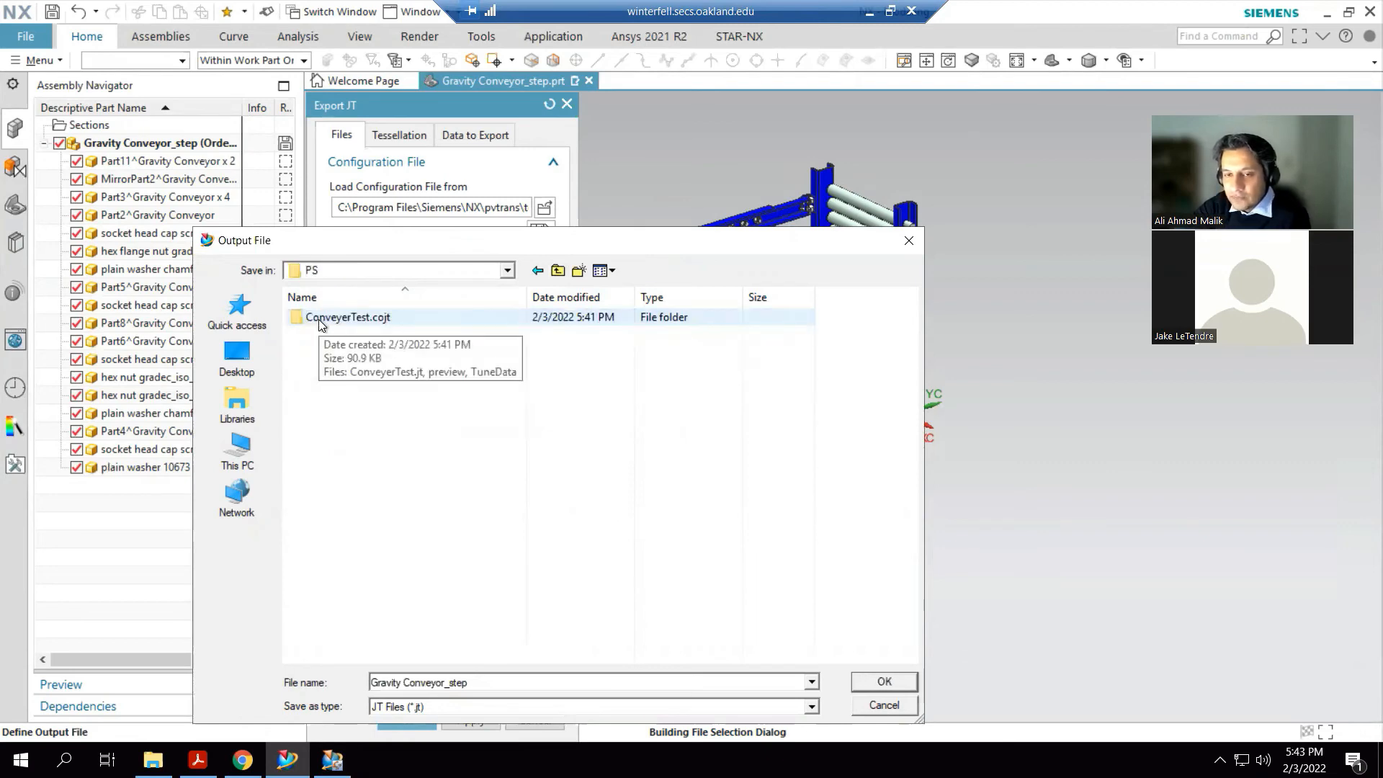
pyautogui.doubleClick(318, 319)
pyautogui.doubleClick(318, 318)
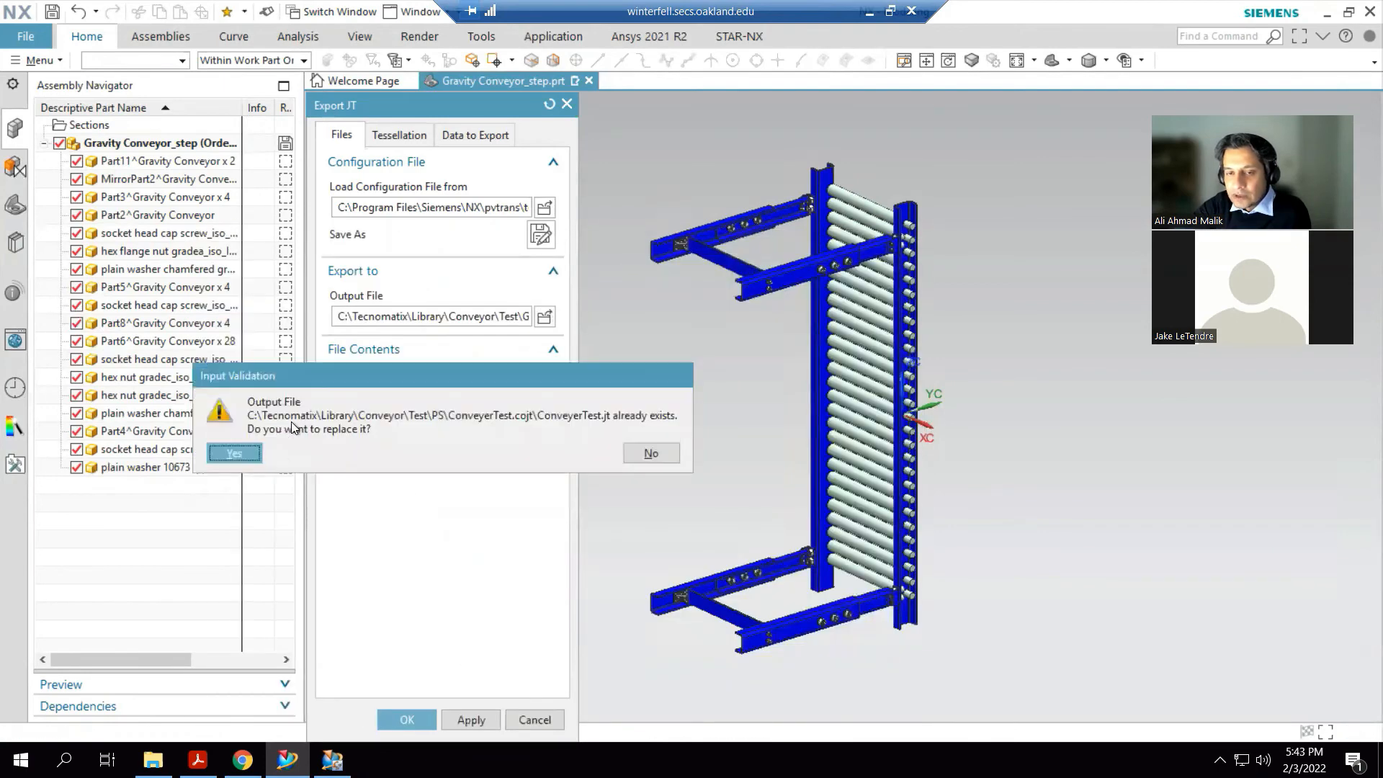
pyautogui.click(239, 453)
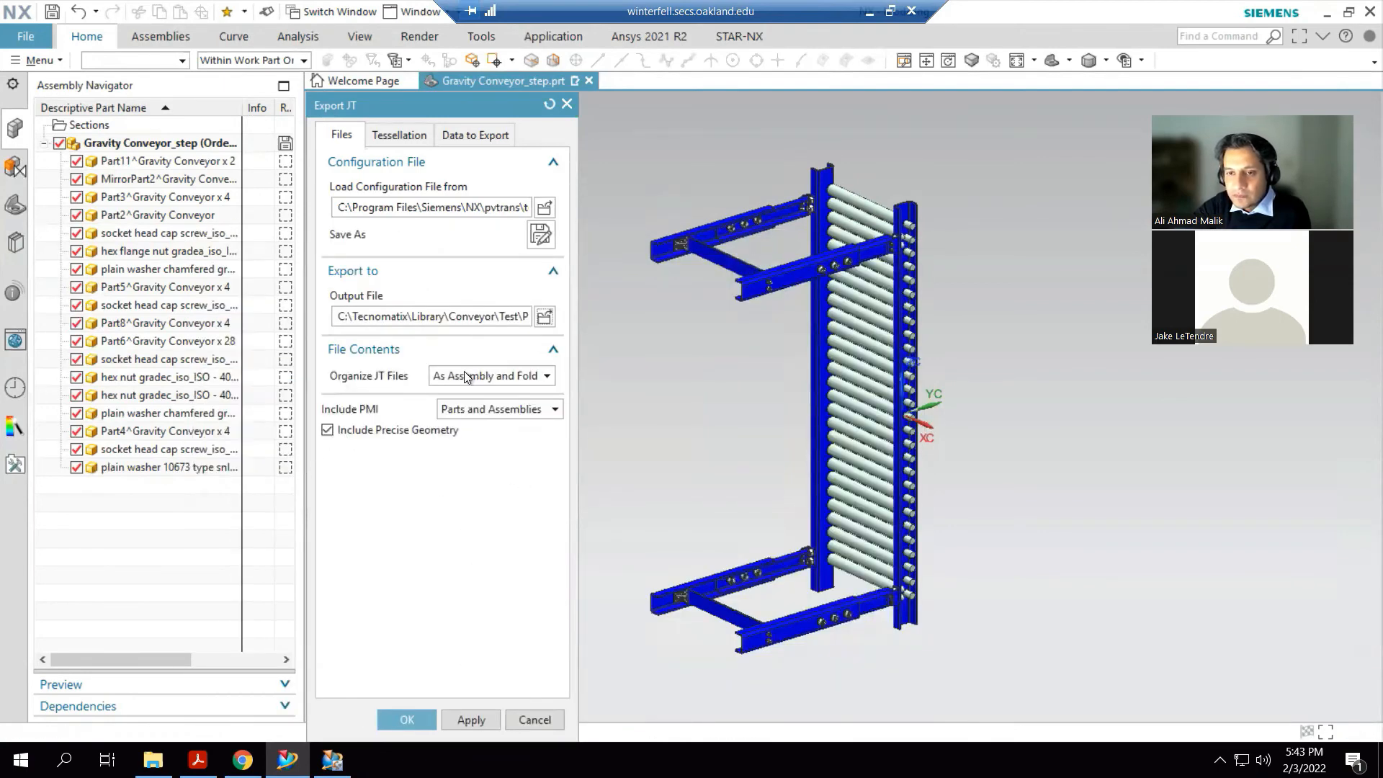
pyautogui.click(411, 720)
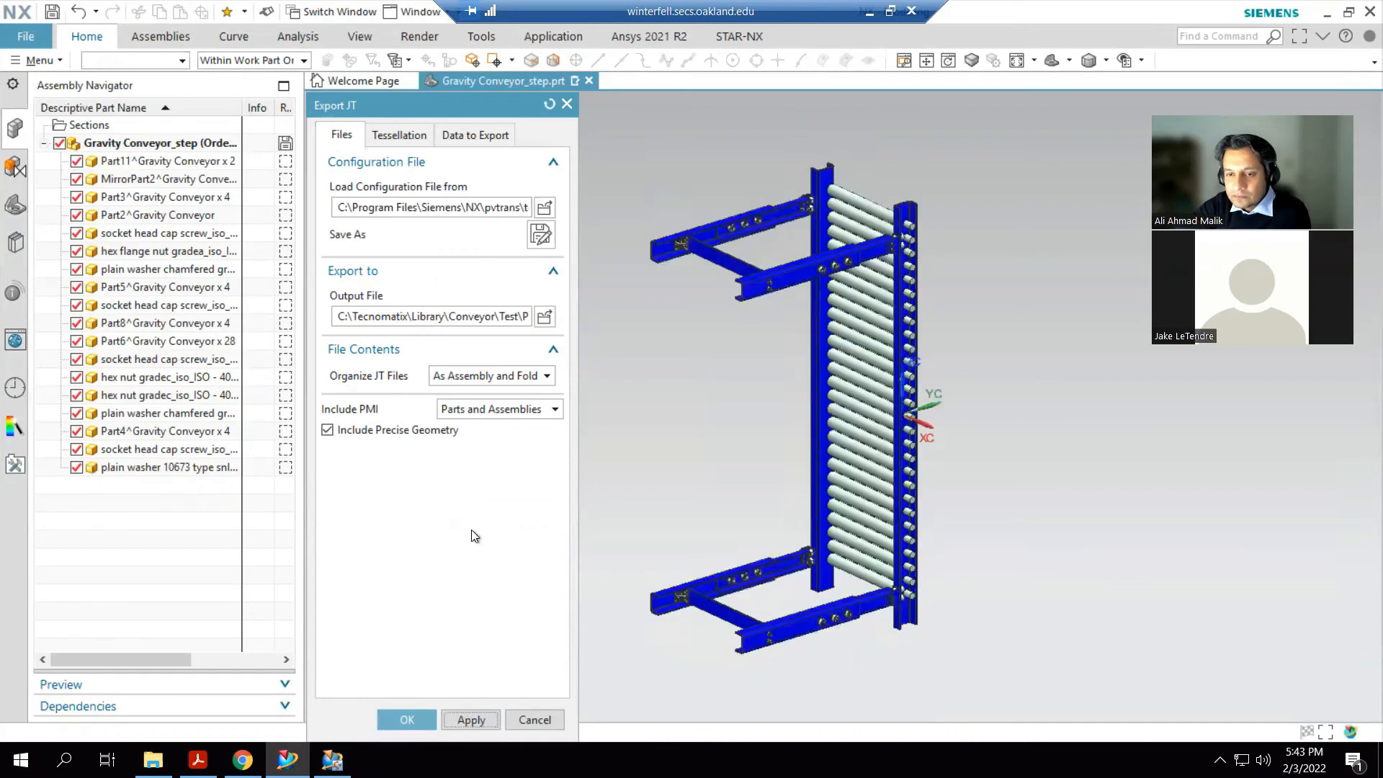
# - Switch back to Process Simulate and set the modeling scope on ConveyerTest to load its new geometry
pyautogui.click(332, 760)
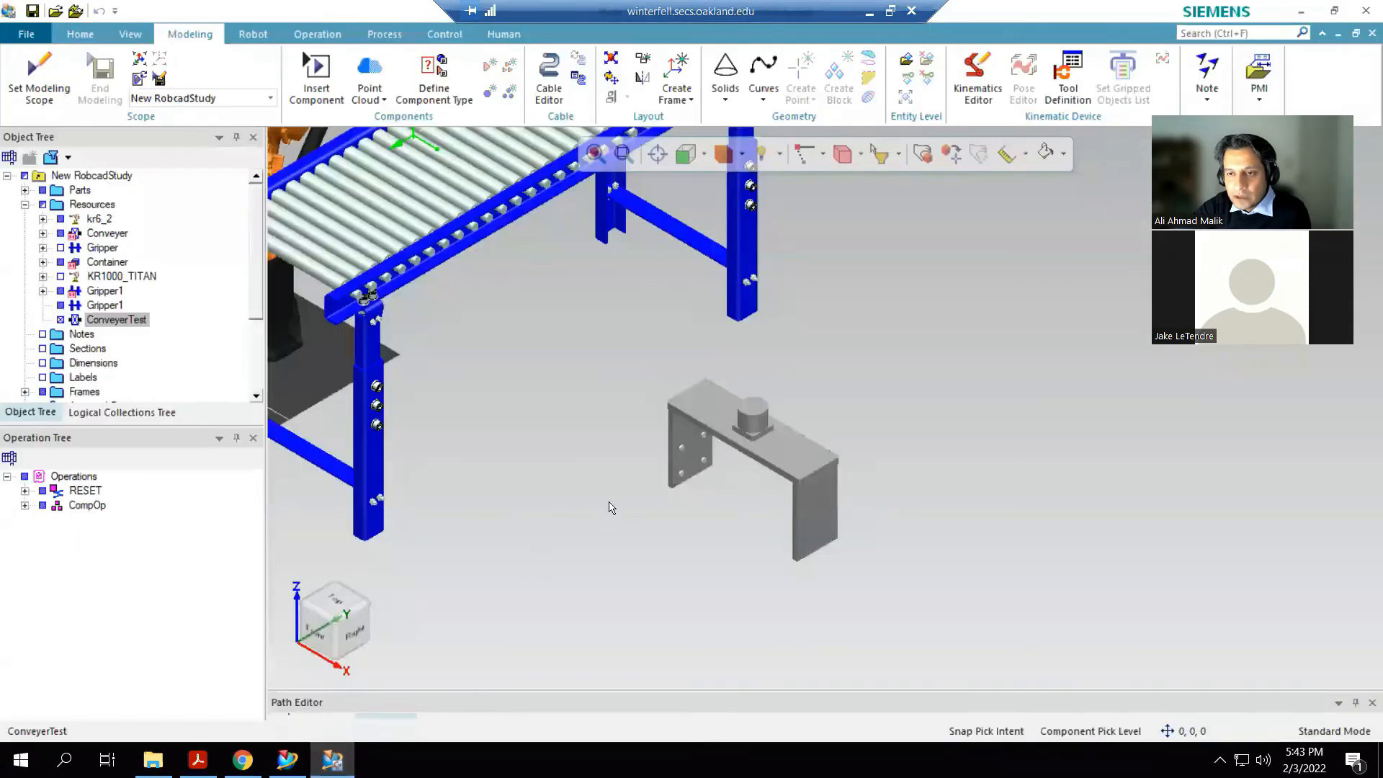
pyautogui.scroll(-2, 624, 490)
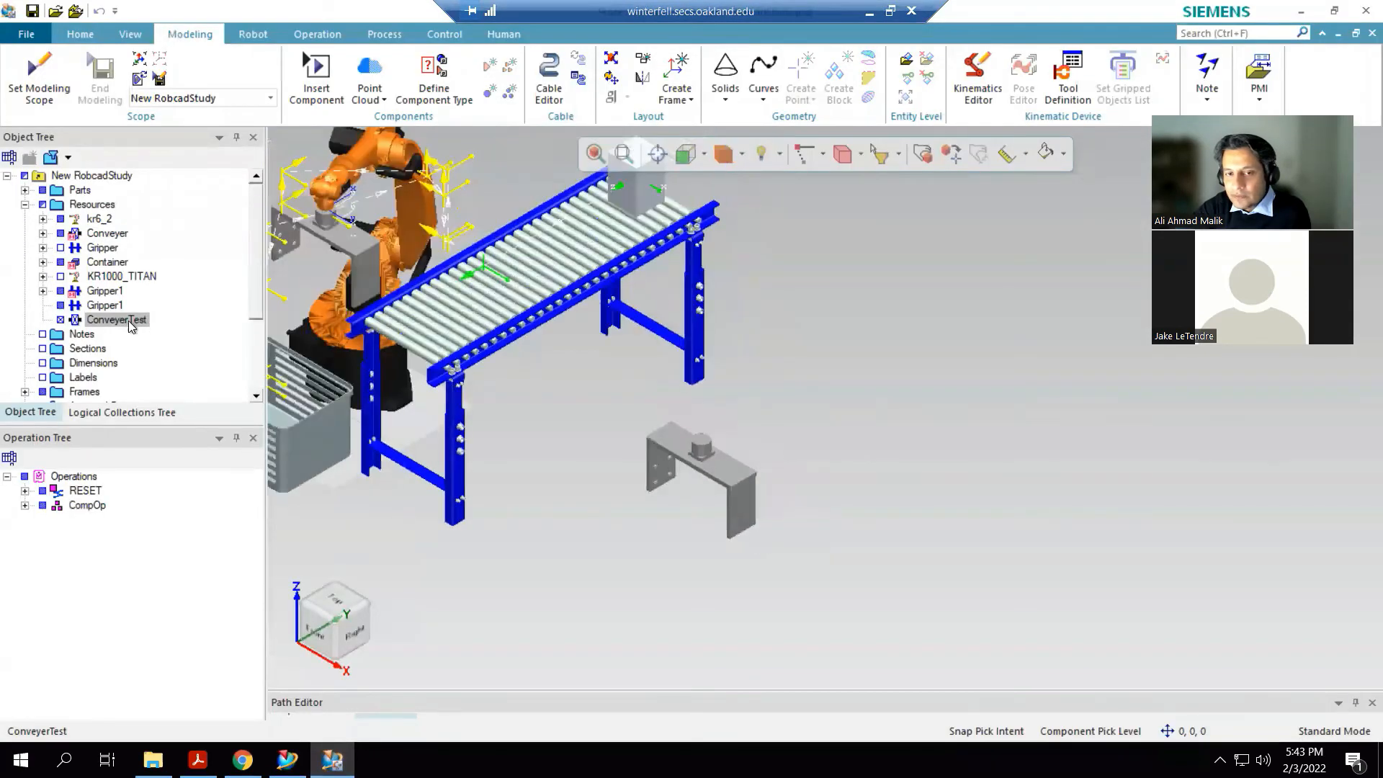
pyautogui.click(41, 97)
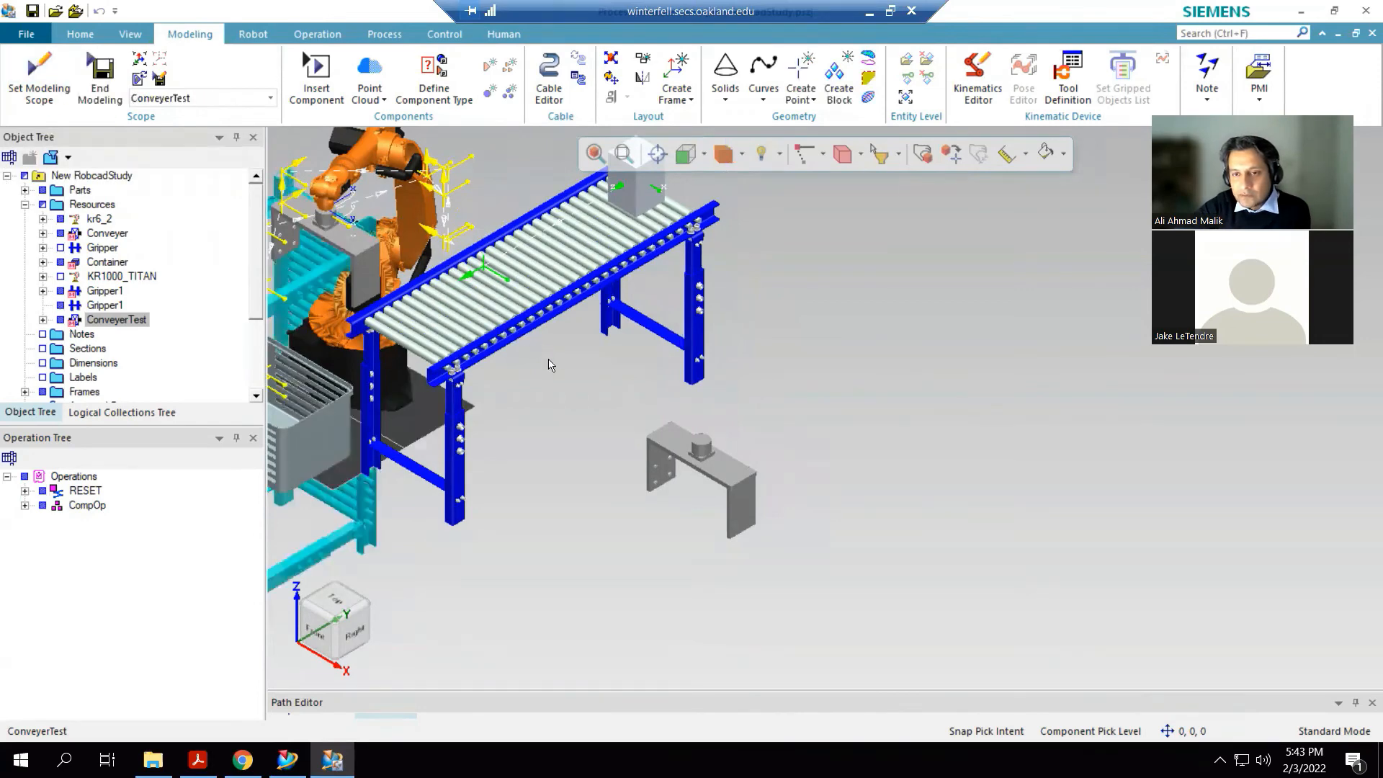
pyautogui.scroll(-5, 638, 369)
pyautogui.scroll(5, 529, 364)
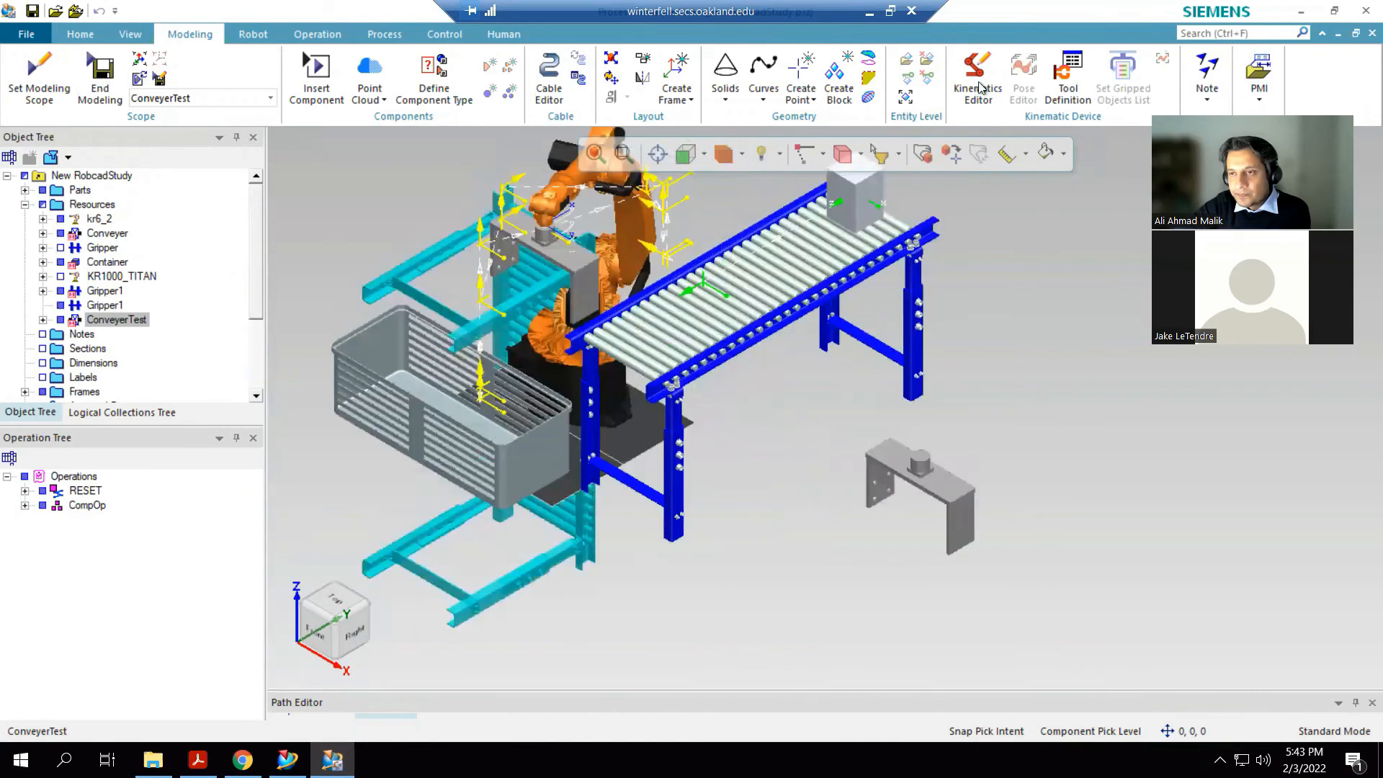
# - Rotate ConveyerTest 90 degrees about the X axis with the Placement Manipulator so it stands upright
pyautogui.click(922, 155)
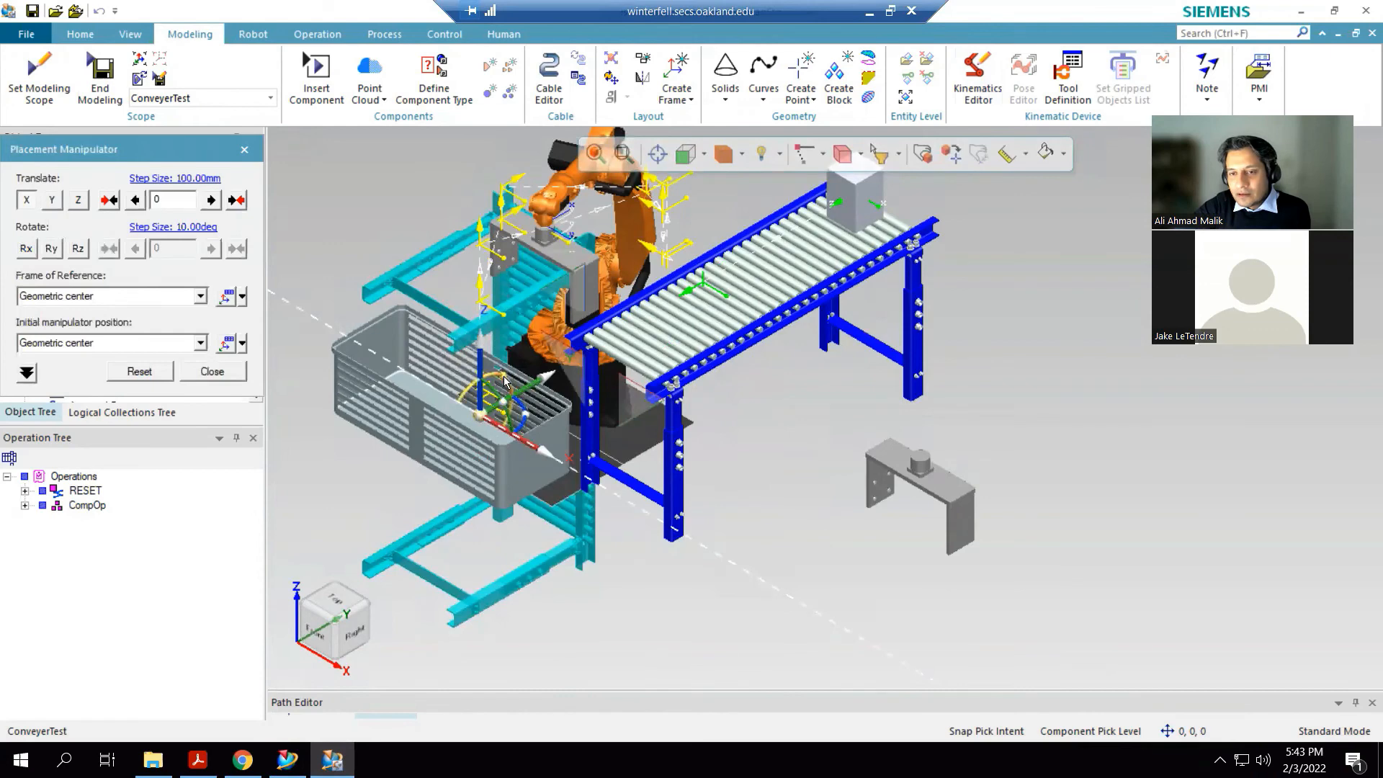
pyautogui.moveTo(507, 377); pyautogui.dragTo(401, 402)
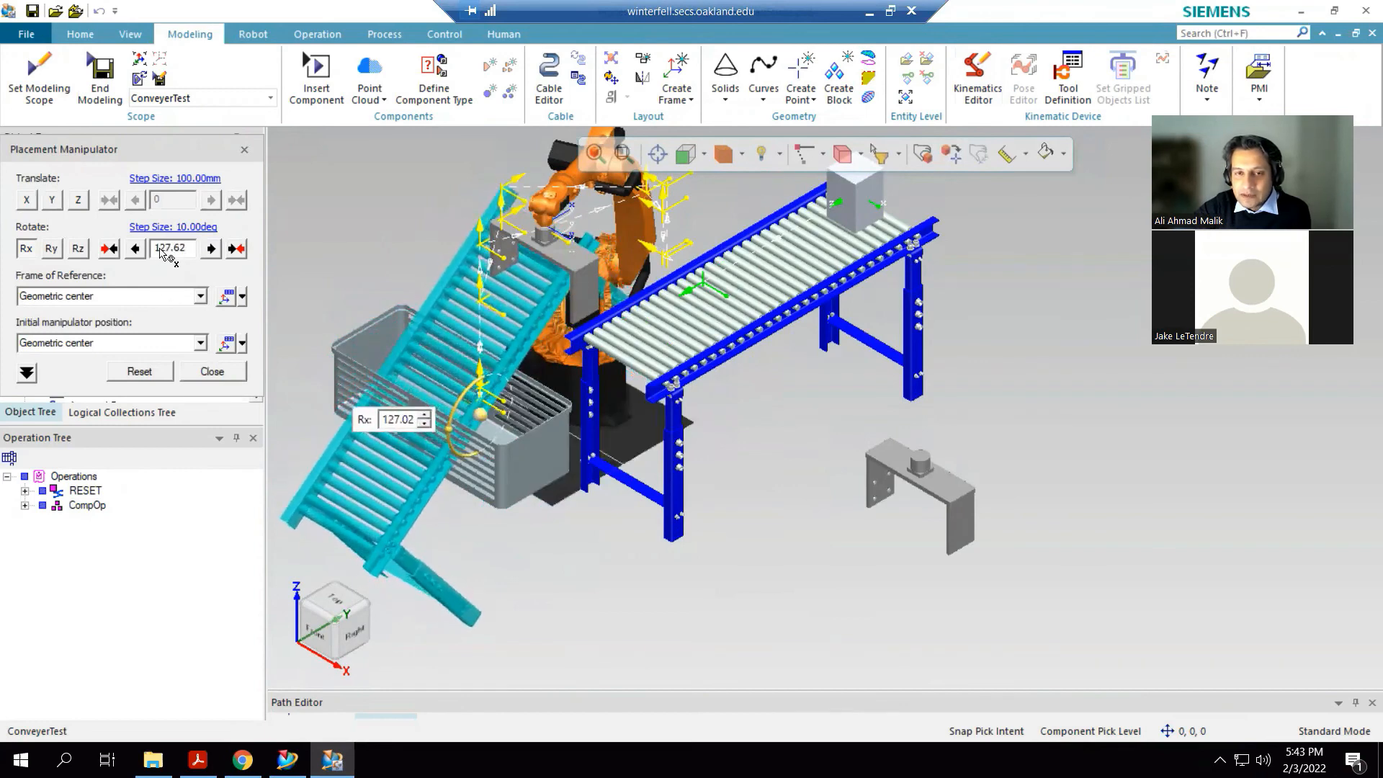
pyautogui.click(160, 250)
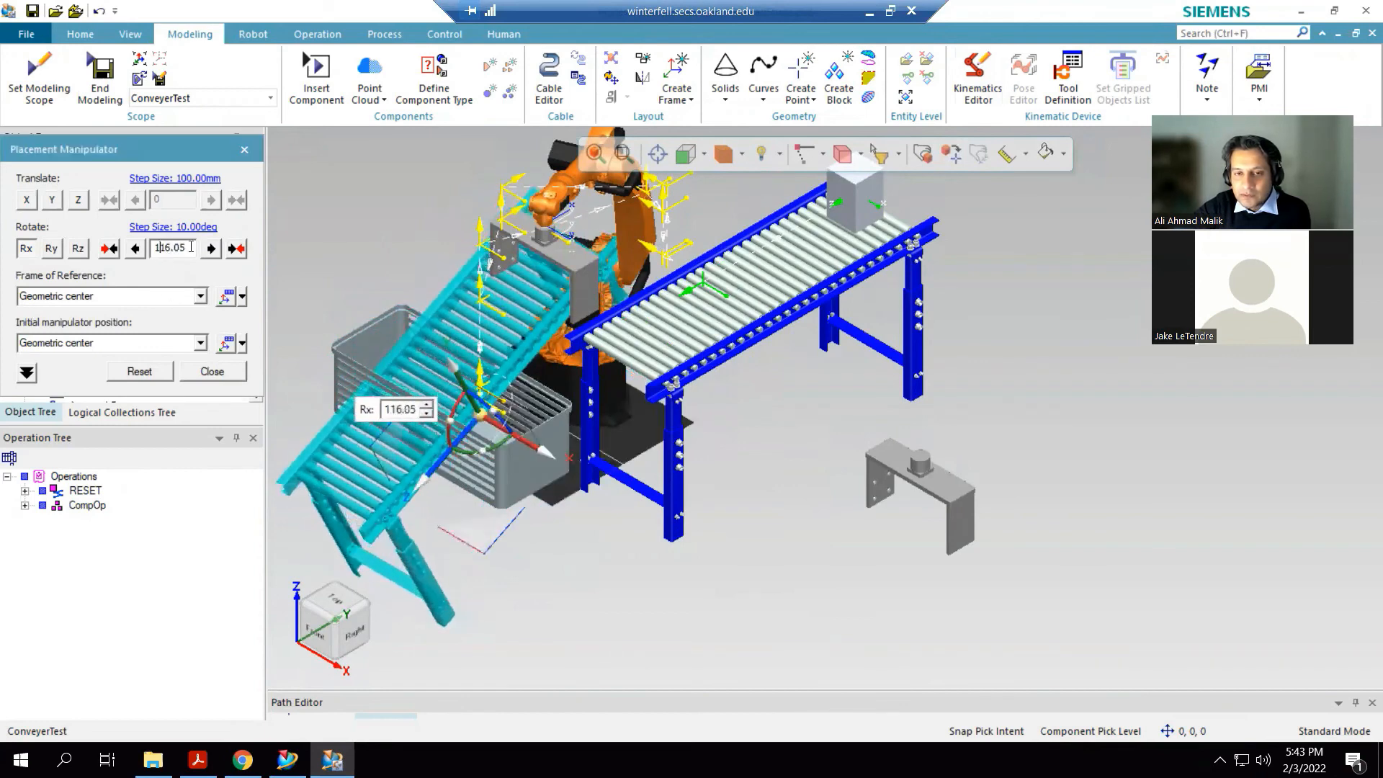
pyautogui.moveTo(191, 247); pyautogui.dragTo(148, 248)
pyautogui.write('90')
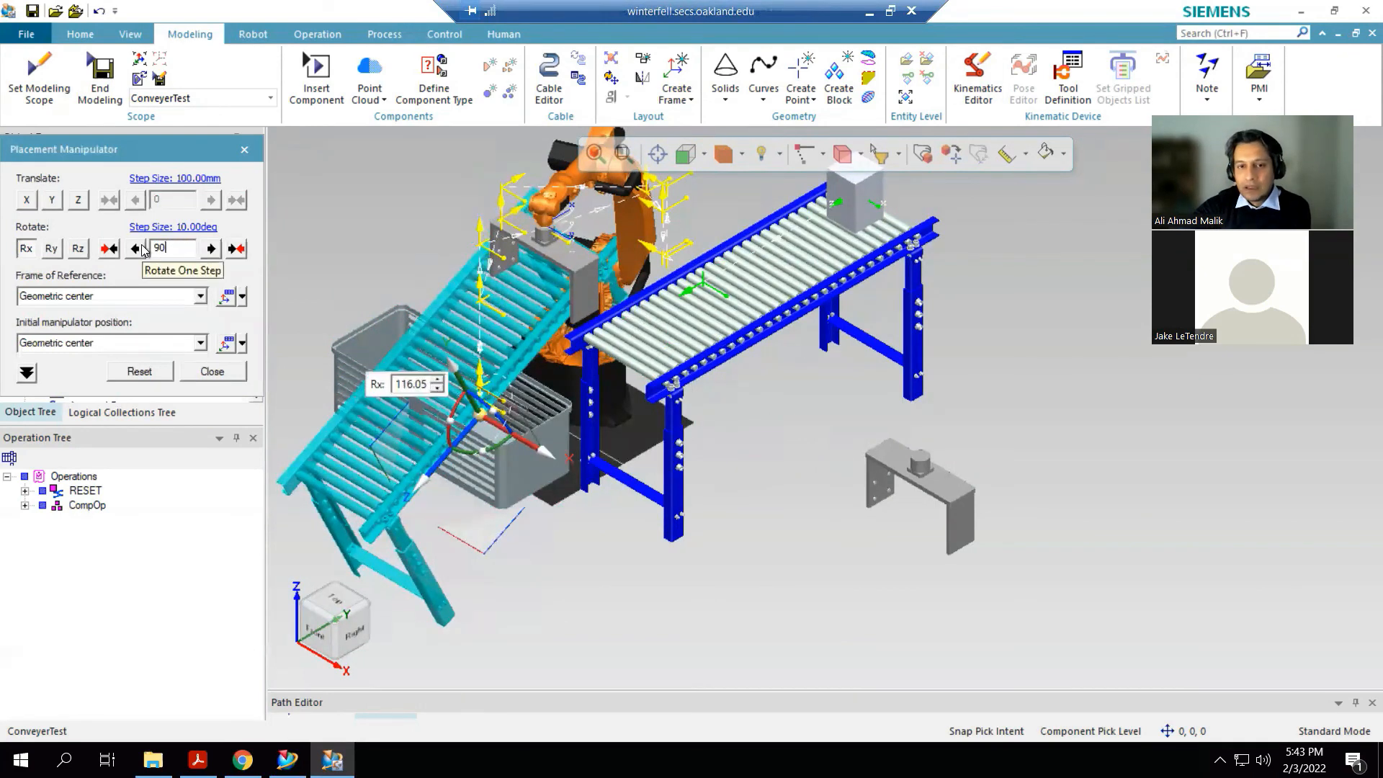
pyautogui.press('Return')
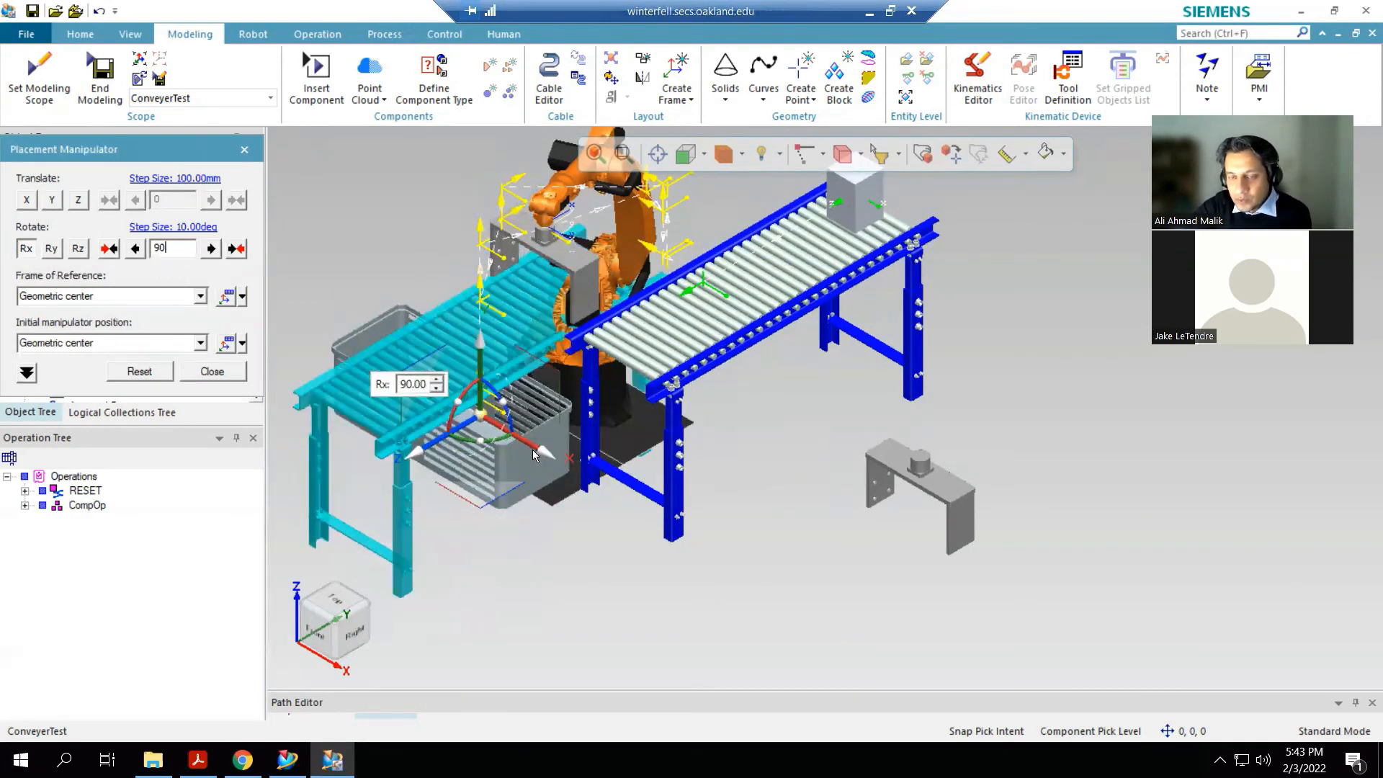
# - Move ConveyerTest about 3244 mm along X away from the robot cell, and raise it about 544 mm along the manipulator's Y axis
pyautogui.moveTo(534, 450); pyautogui.dragTo(1153, 569)
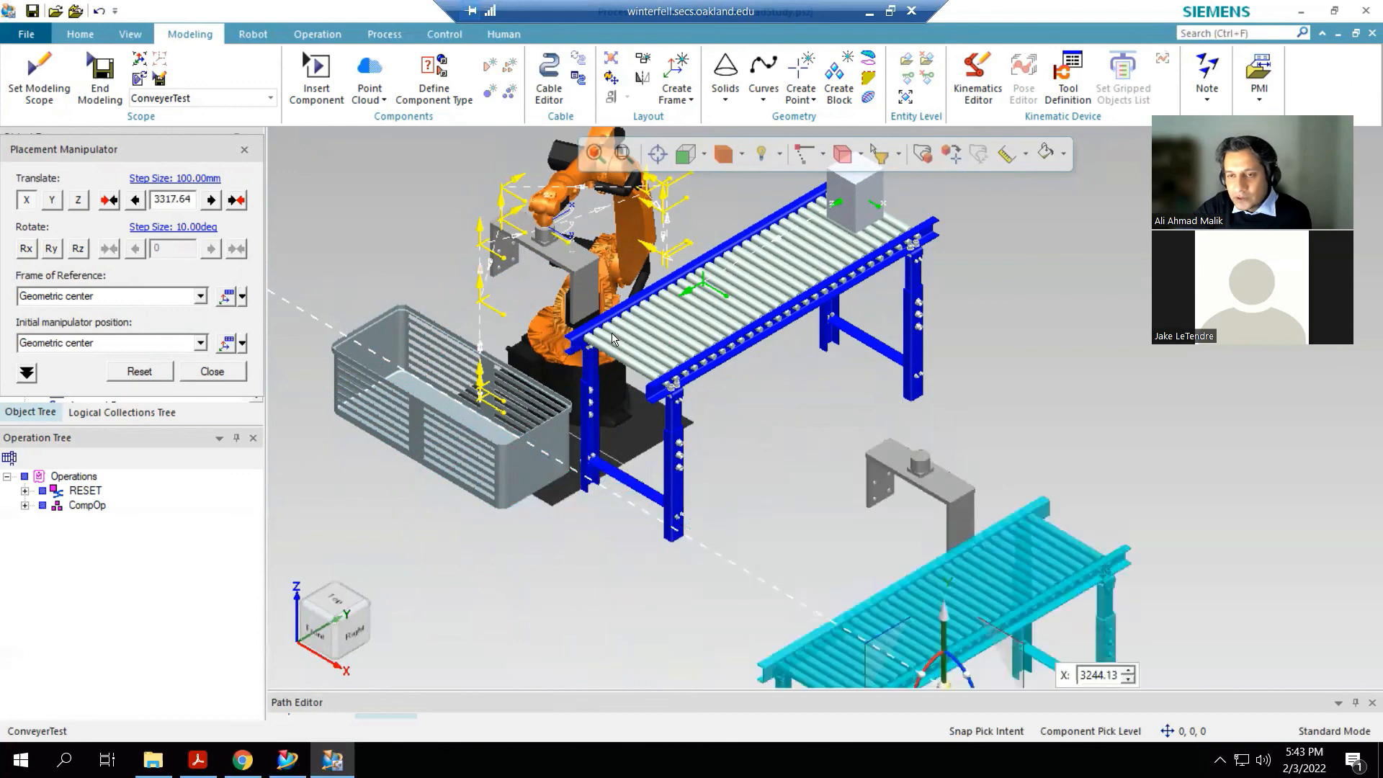
pyautogui.scroll(-4, 756, 452)
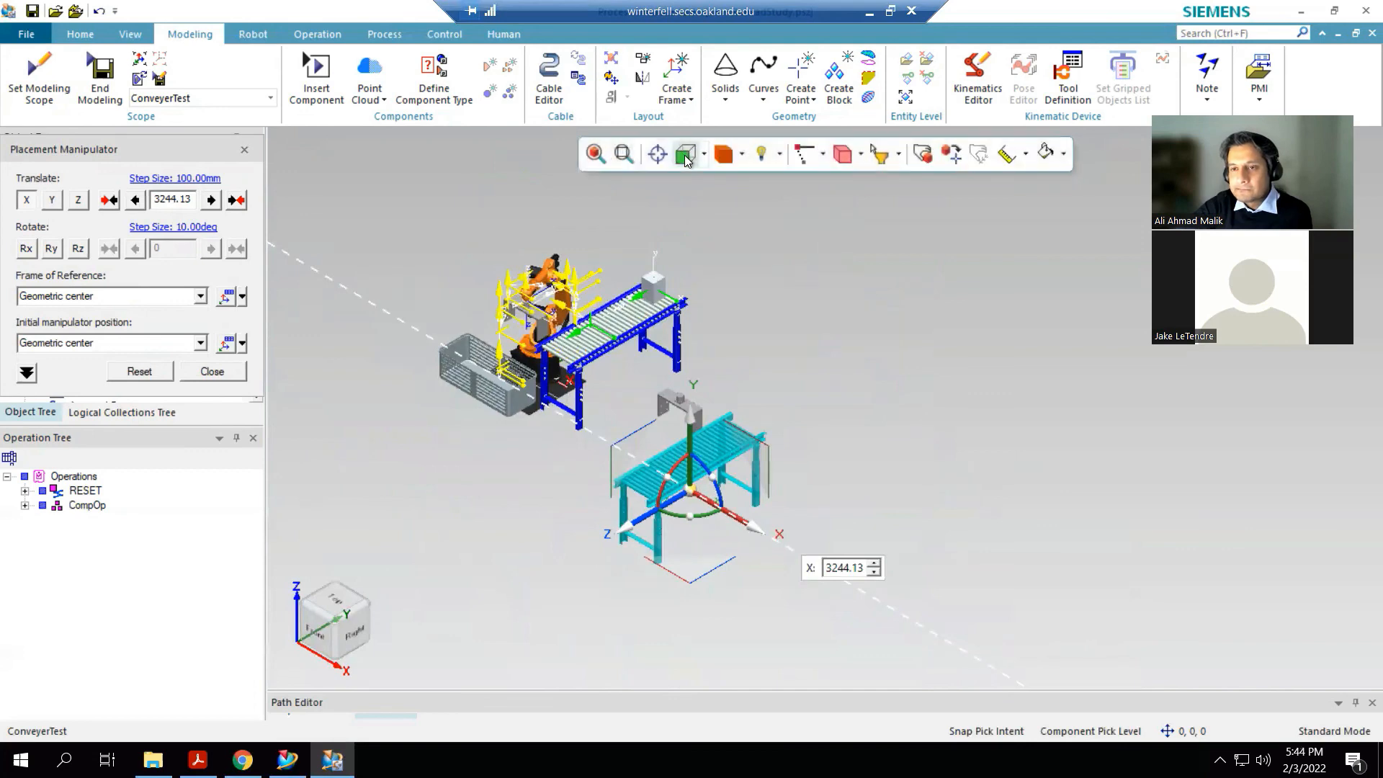
pyautogui.click(688, 160)
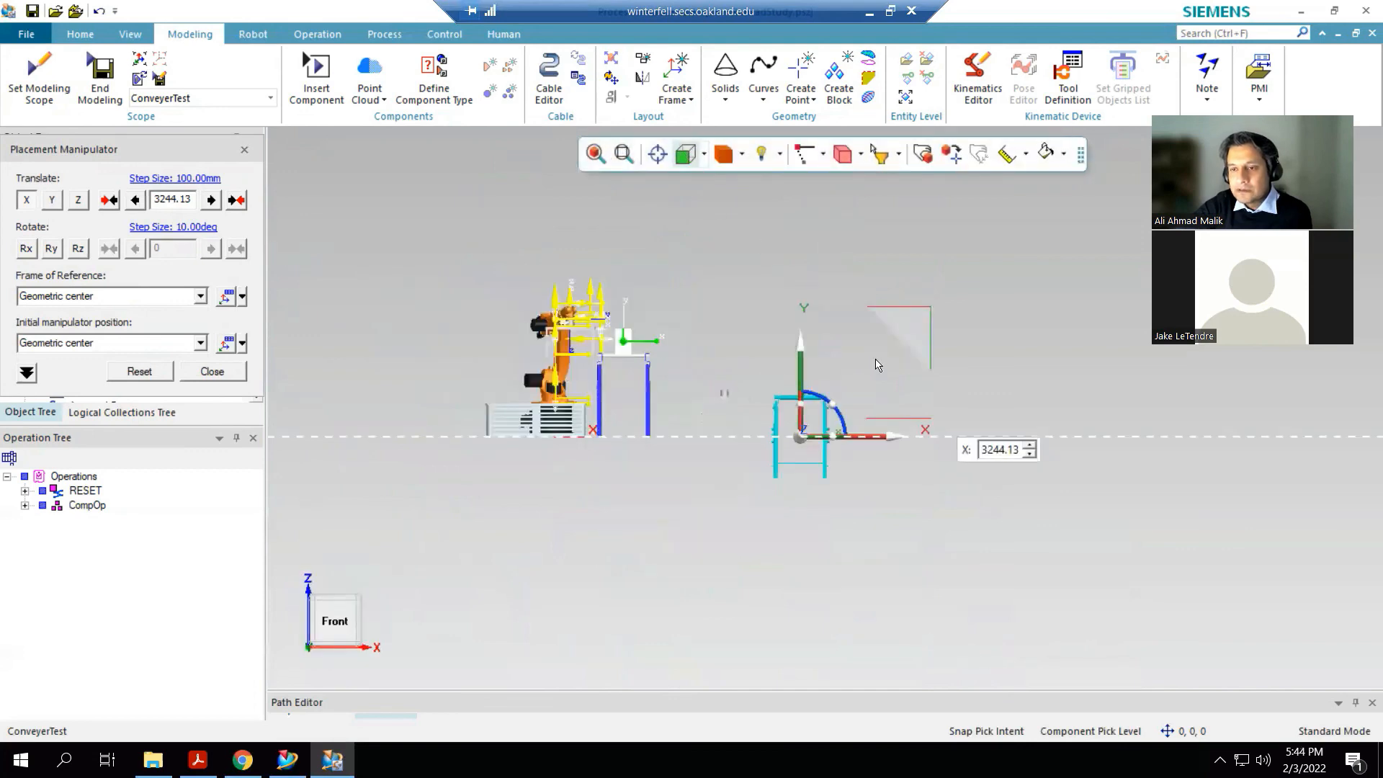
pyautogui.scroll(3, 762, 461)
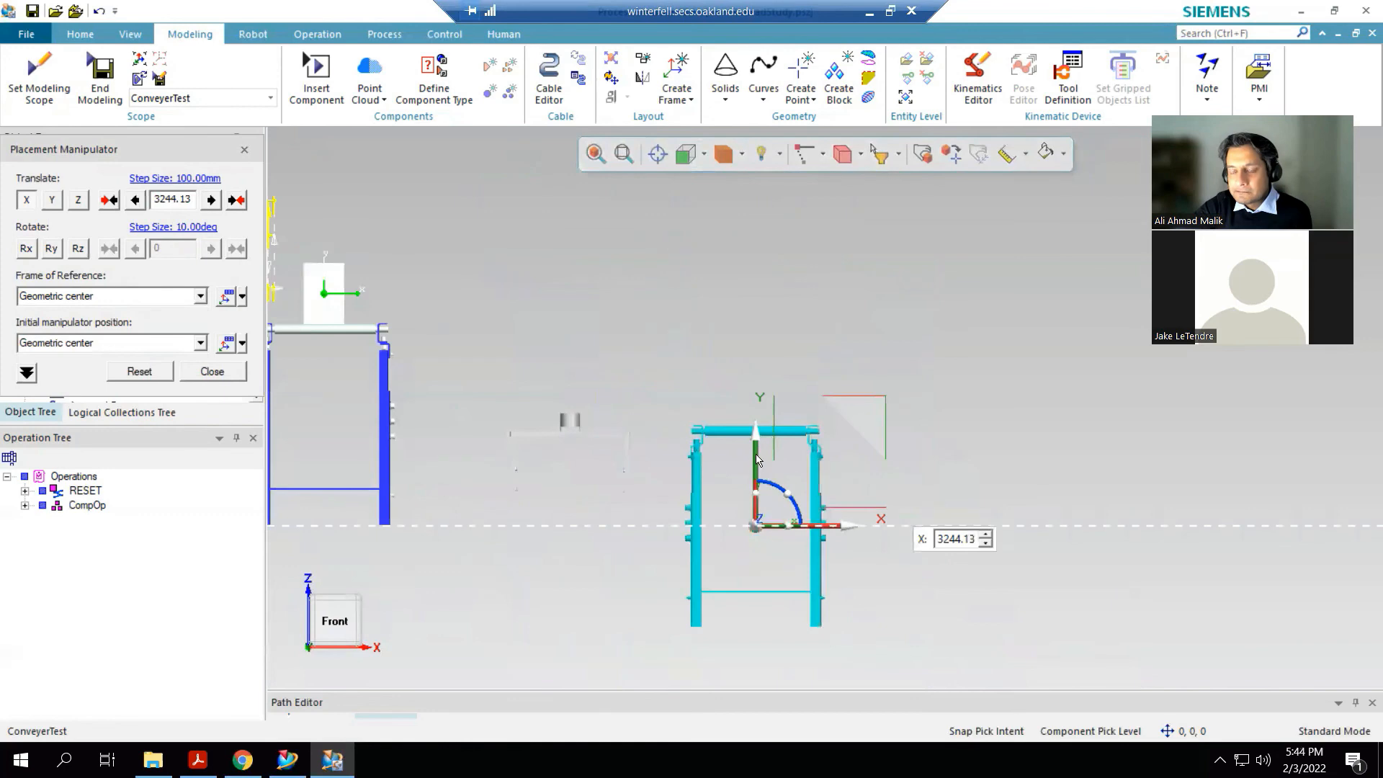
pyautogui.moveTo(757, 459); pyautogui.dragTo(754, 332)
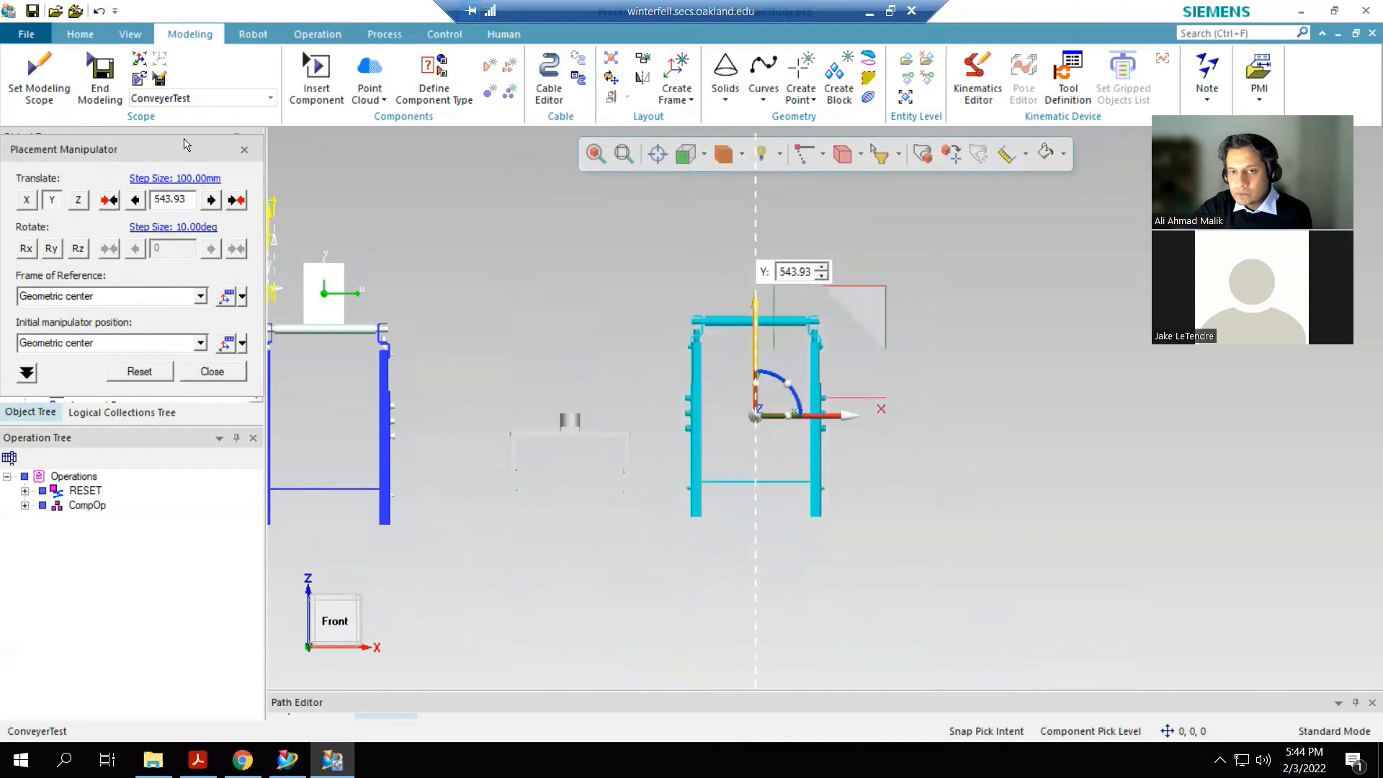
# - Open the View commands
pyautogui.click(130, 34)
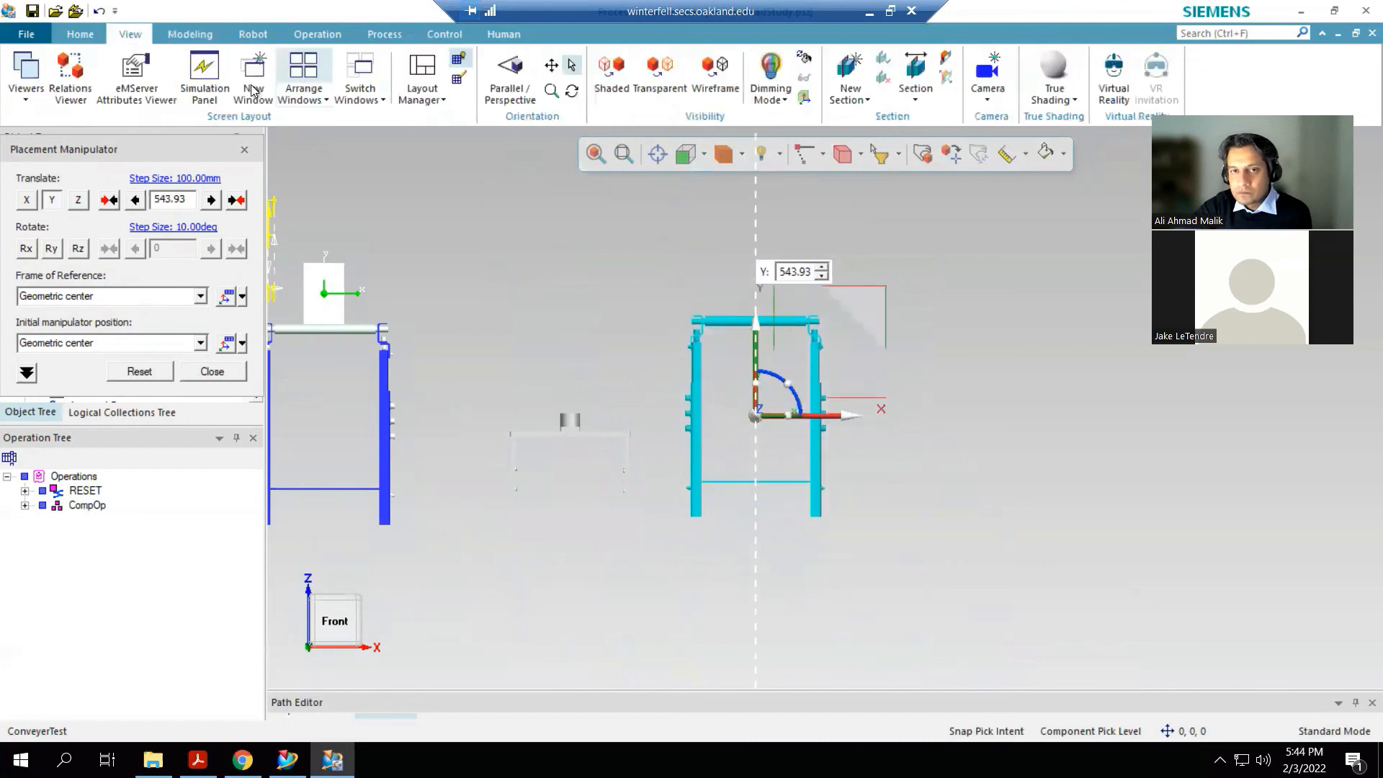